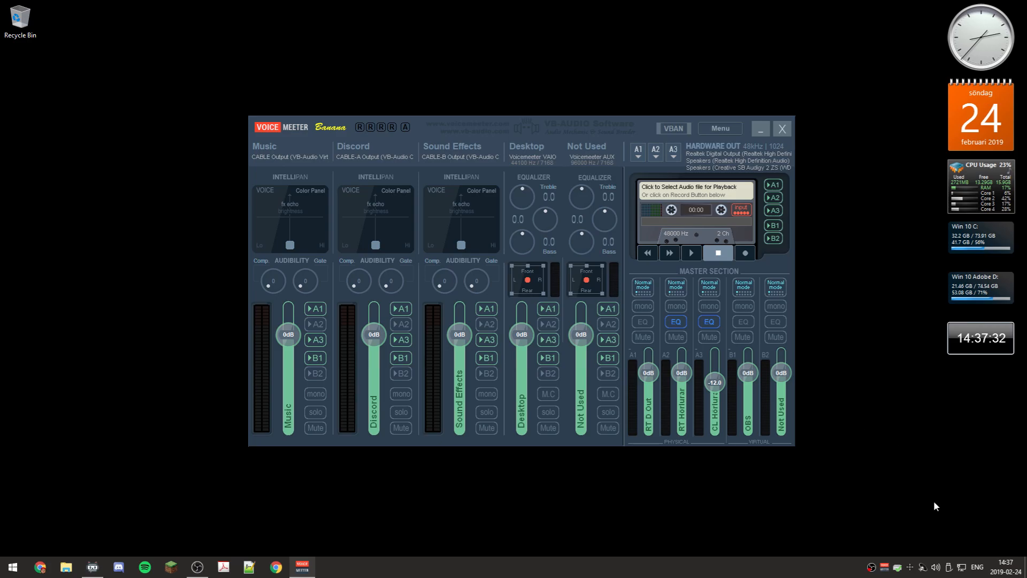
# Open the Windows sound control panel from the sound settings and examine the default status of VoiceMeeter Input among the playback devices.
pyautogui.rightClick(936, 568)
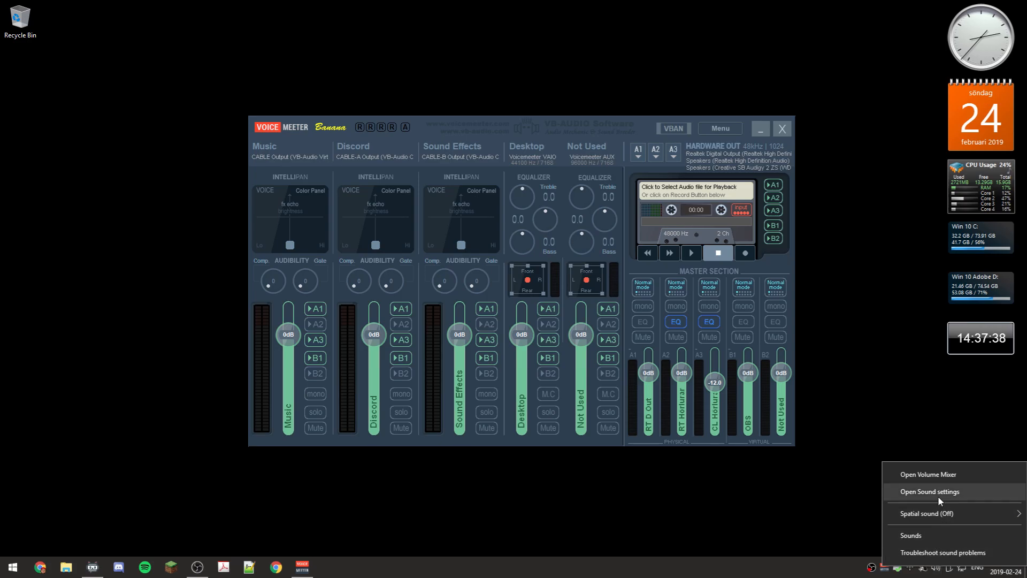
pyautogui.click(977, 492)
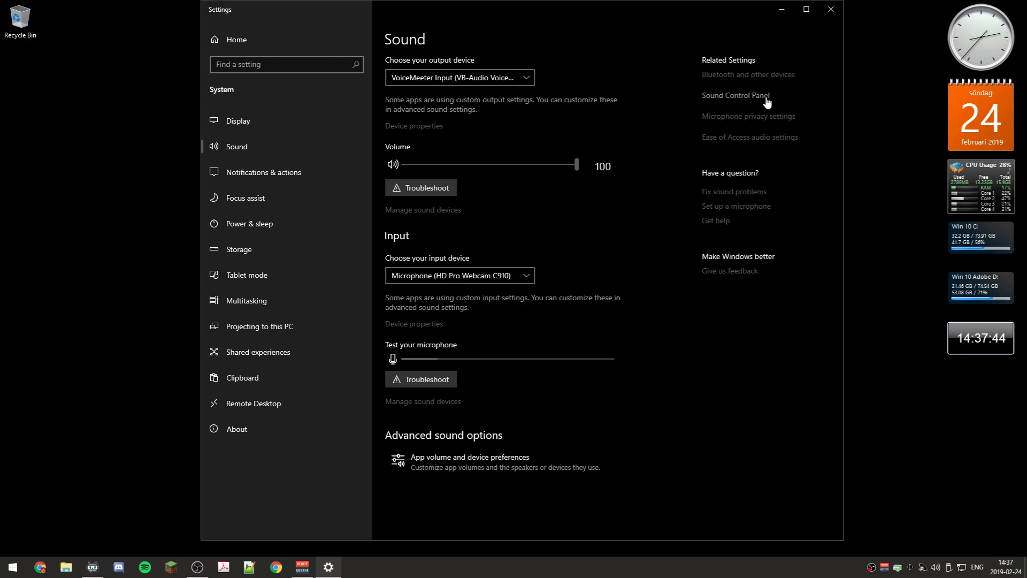
pyautogui.click(765, 99)
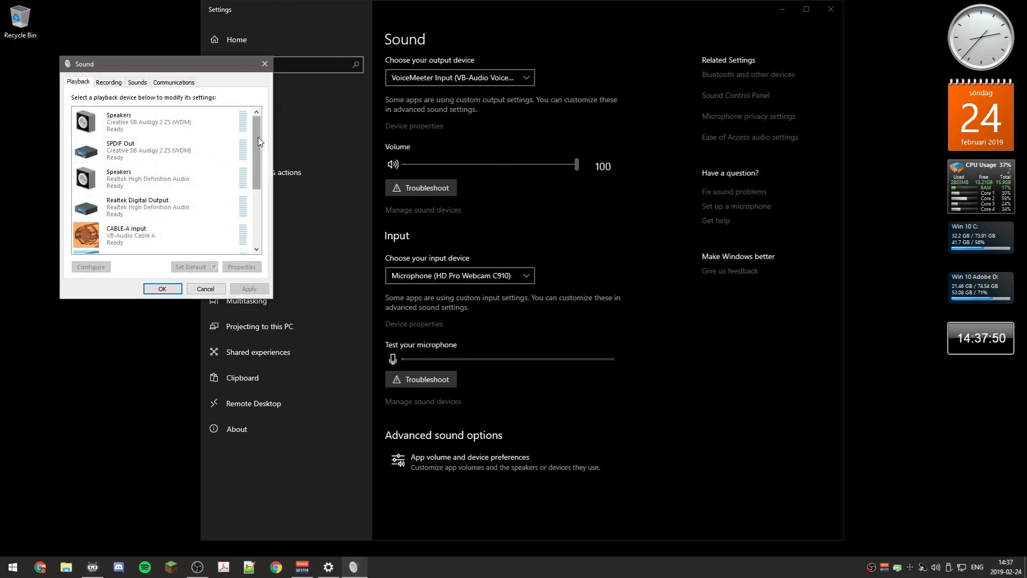
pyautogui.click(149, 124)
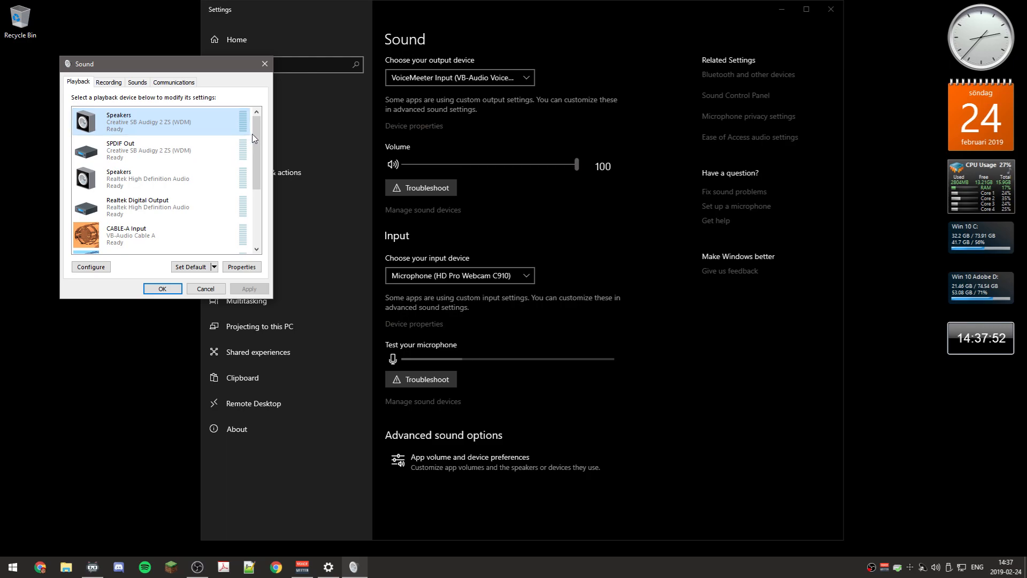
pyautogui.moveTo(258, 134); pyautogui.dragTo(255, 205)
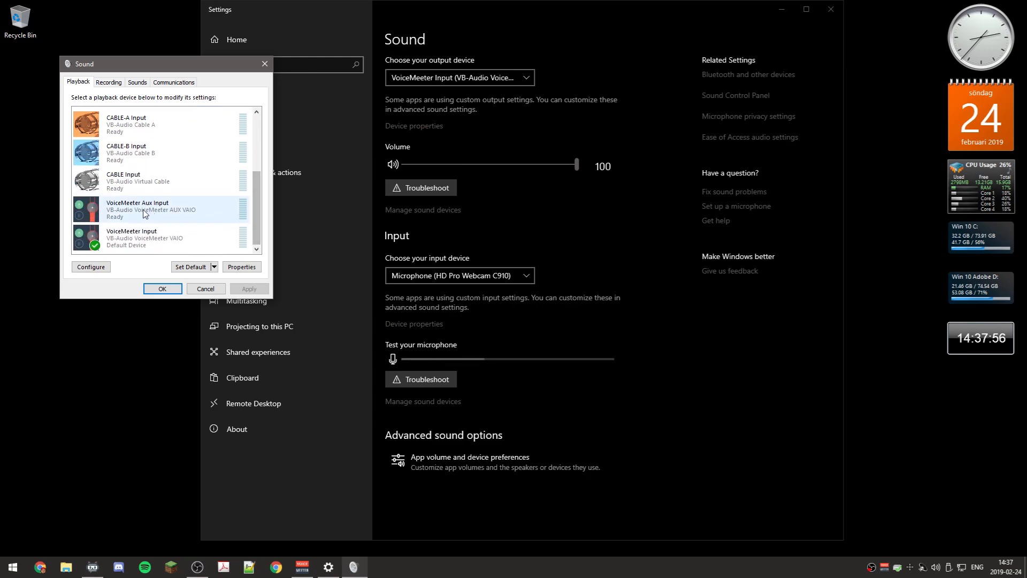
pyautogui.click(151, 237)
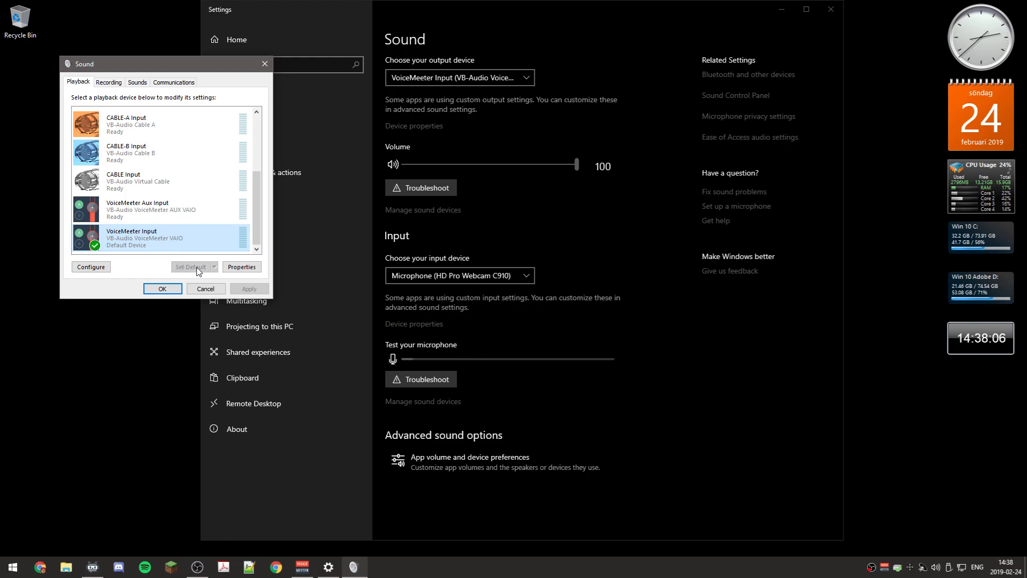
pyautogui.rightClick(169, 236)
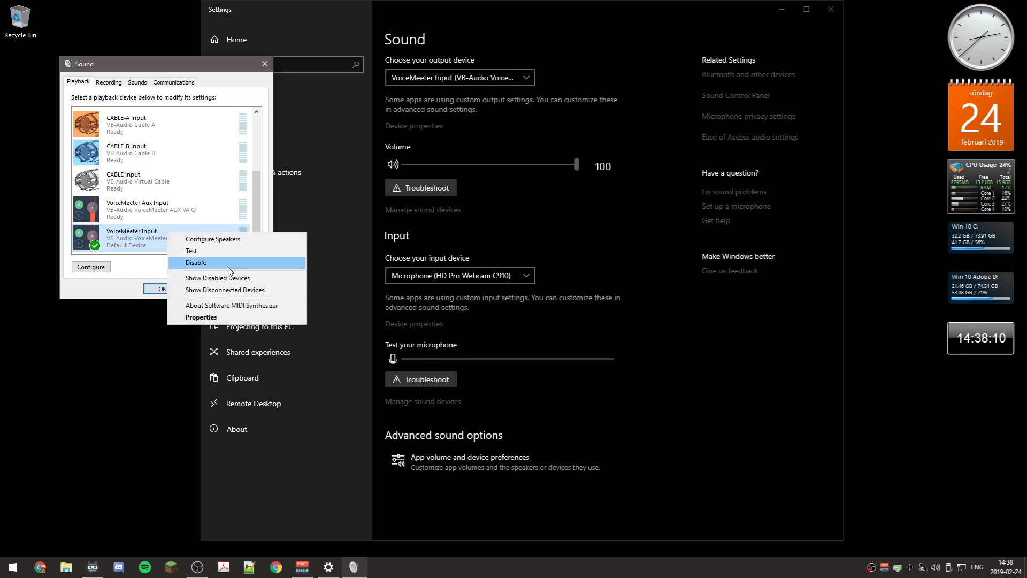
# Check the HD Pro Webcam C910 microphone among the recording devices and open the app volume and device preferences.
pyautogui.click(116, 83)
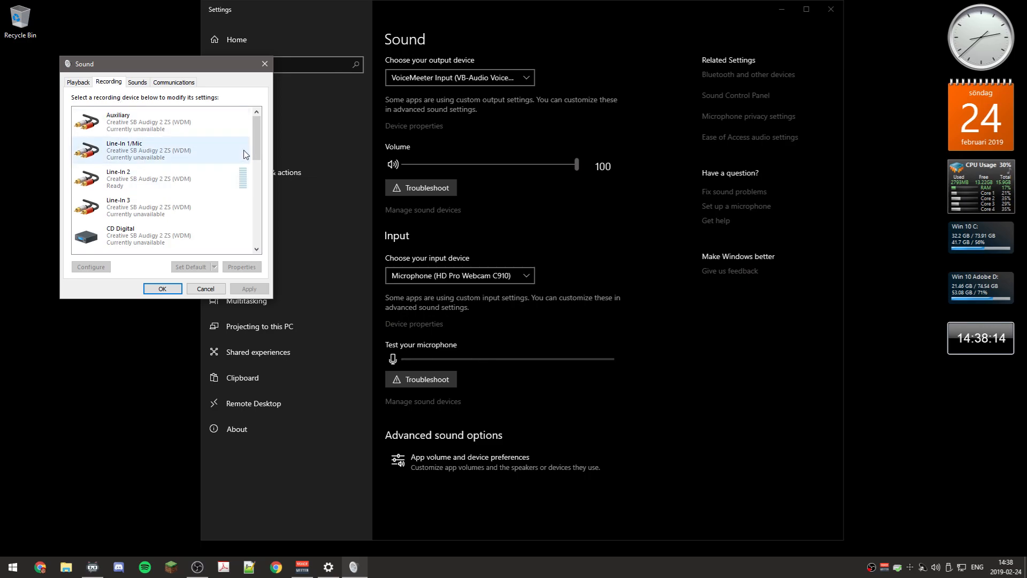
pyautogui.moveTo(256, 140); pyautogui.dragTo(258, 195)
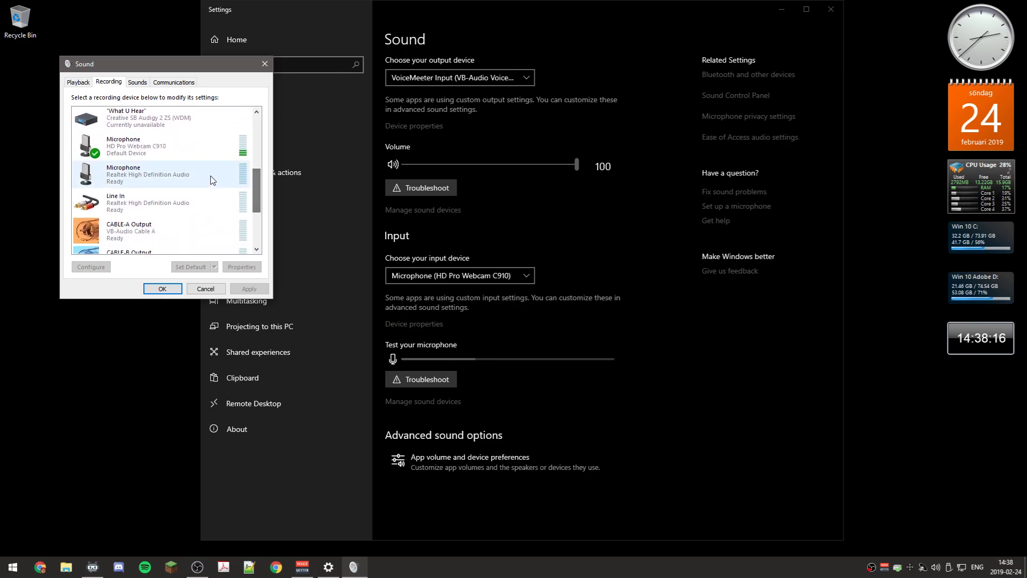
pyautogui.click(199, 154)
pyautogui.rightClick(197, 149)
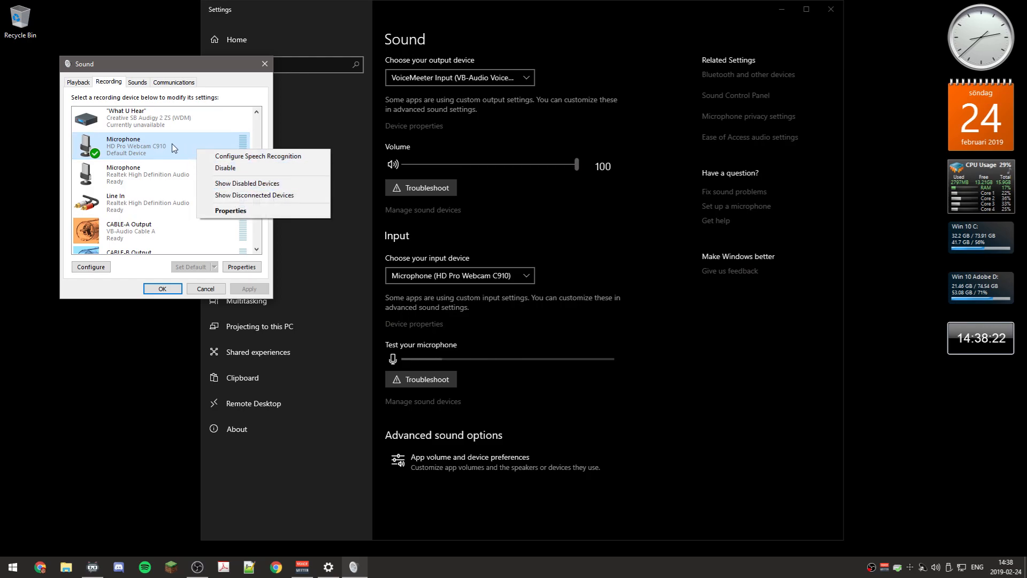
pyautogui.click(156, 267)
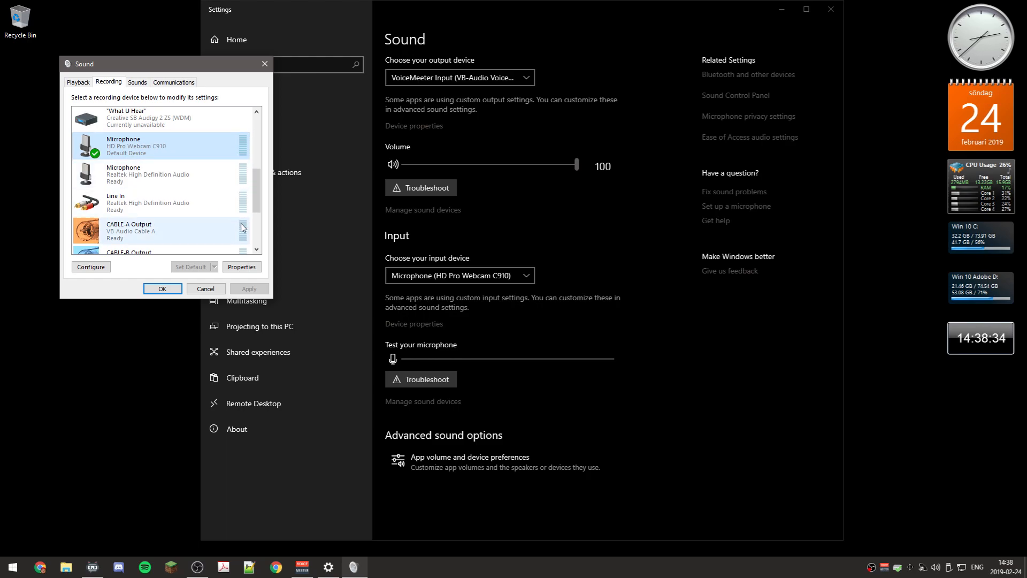
pyautogui.click(177, 292)
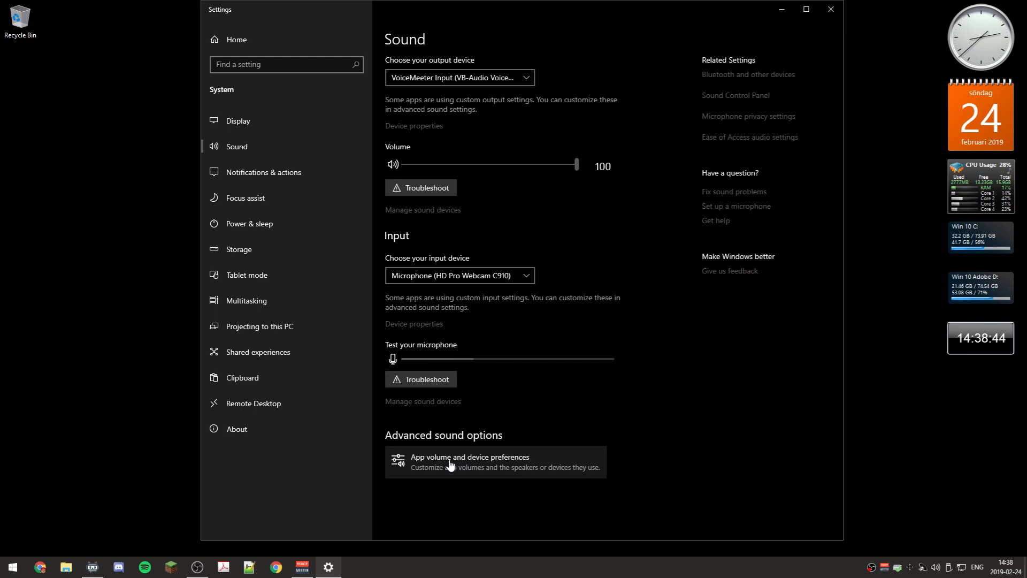
pyautogui.click(500, 463)
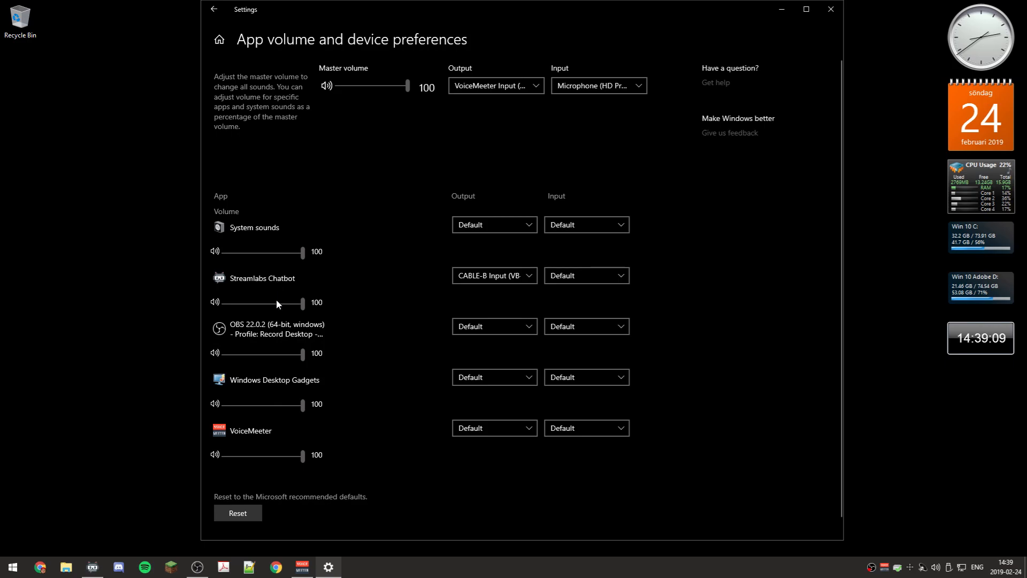
# Start Spotify, switch to VoiceMeeter and turn off the A1 and A3 outputs of the Music strip.
pyautogui.click(151, 571)
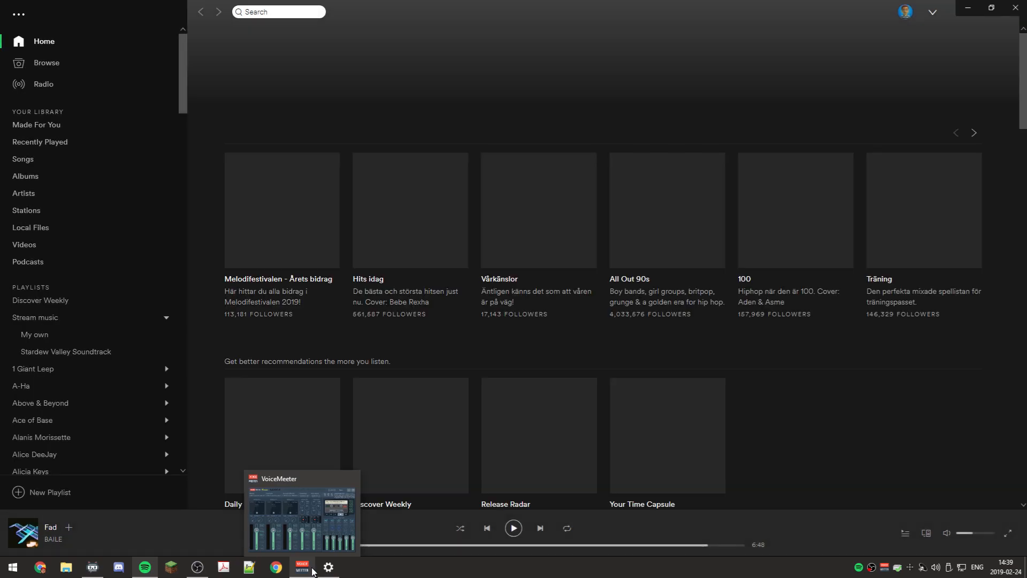
pyautogui.click(314, 571)
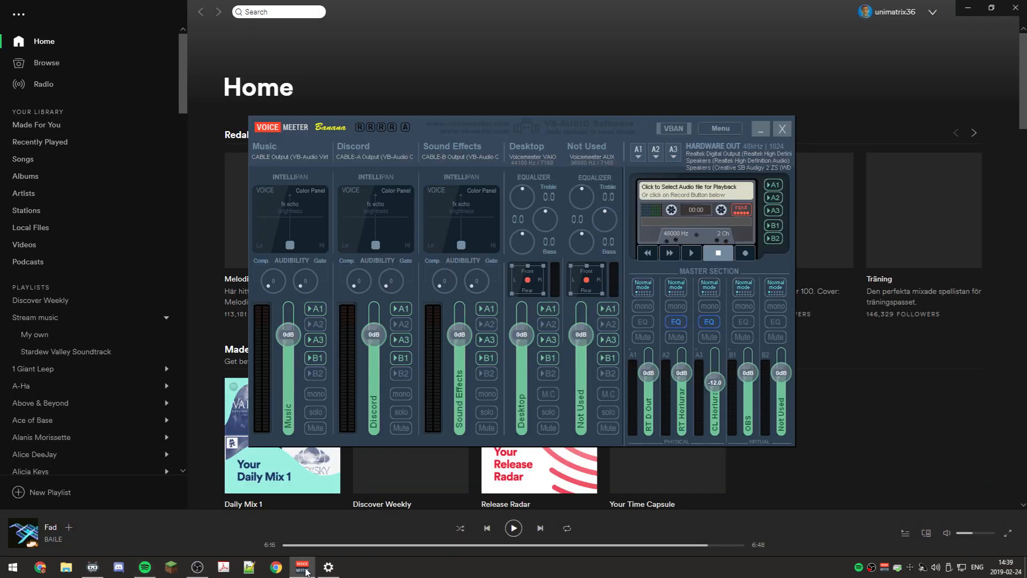
pyautogui.click(318, 309)
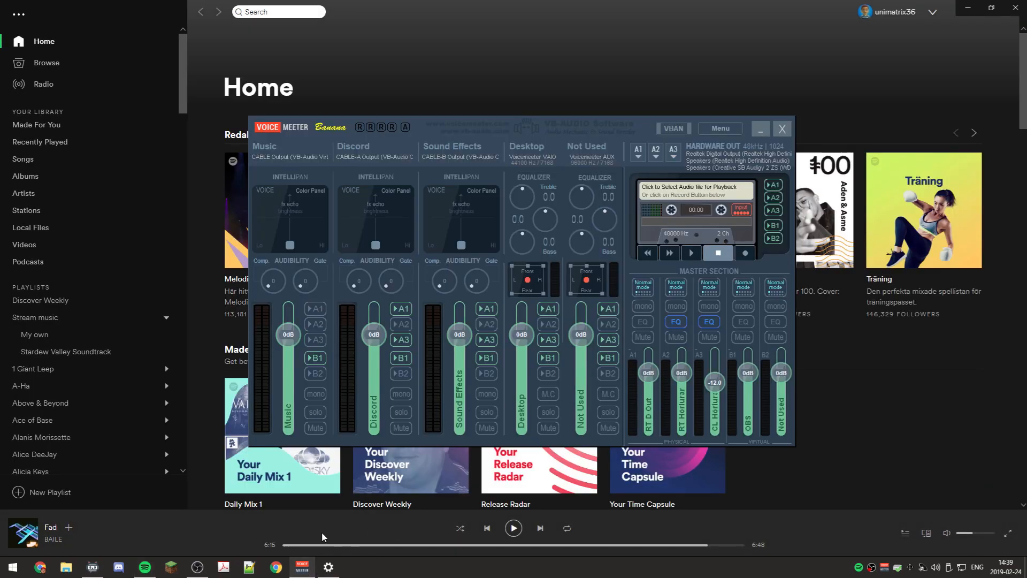
# Switch to Spotify and play the current song briefly before pausing it.
pyautogui.click(145, 570)
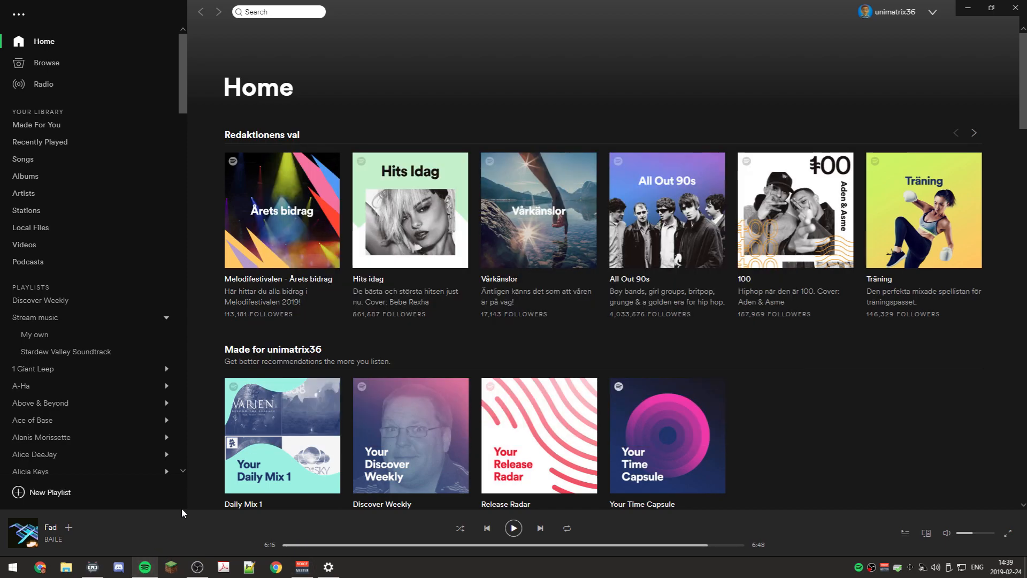
pyautogui.click(515, 530)
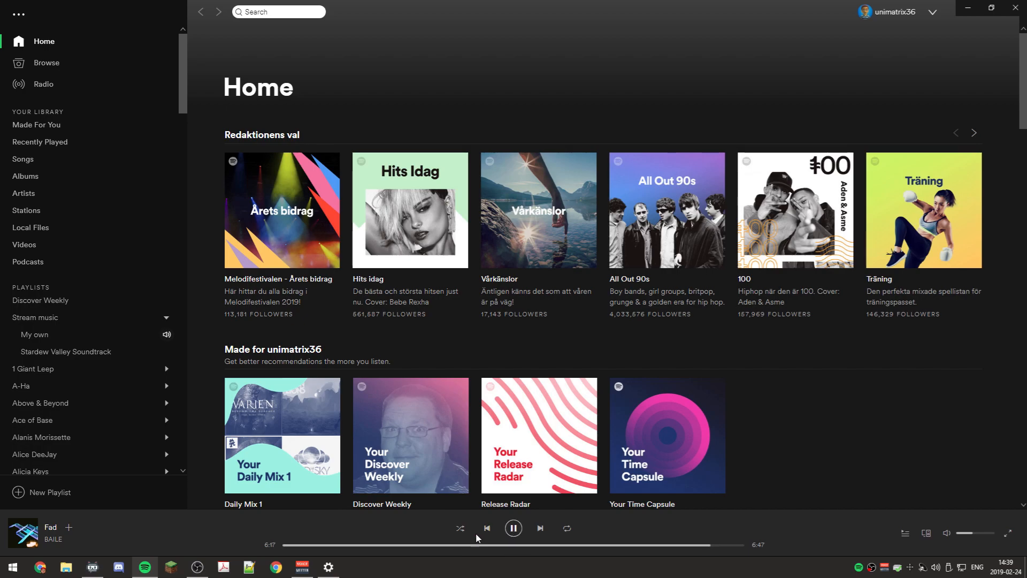
pyautogui.click(513, 529)
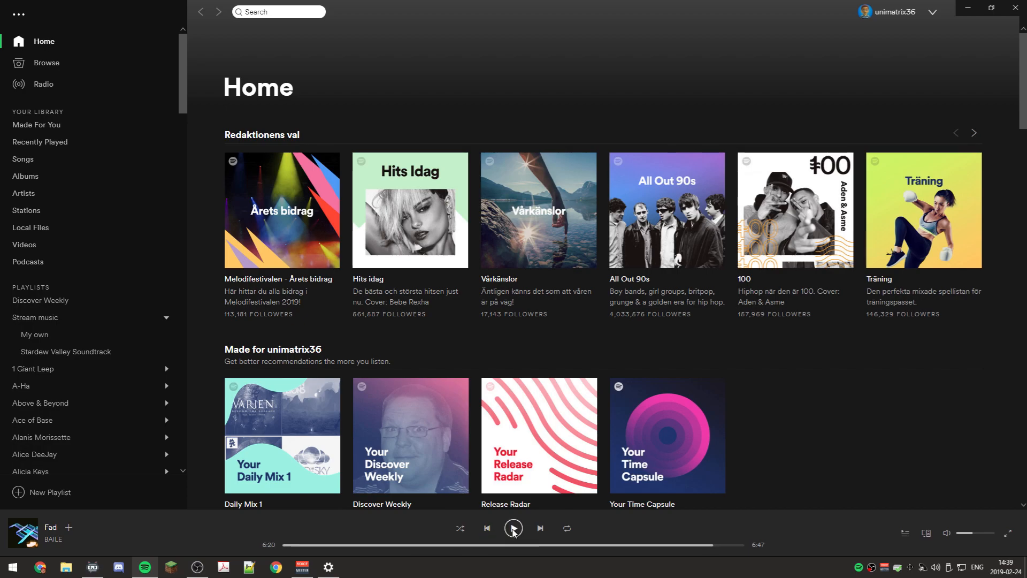
# Set Spotify's output to CABLE Input (VB-Audio Virtual Cable) in the Windows app volume preferences, and clear both windows off the desktop.
pyautogui.click(326, 569)
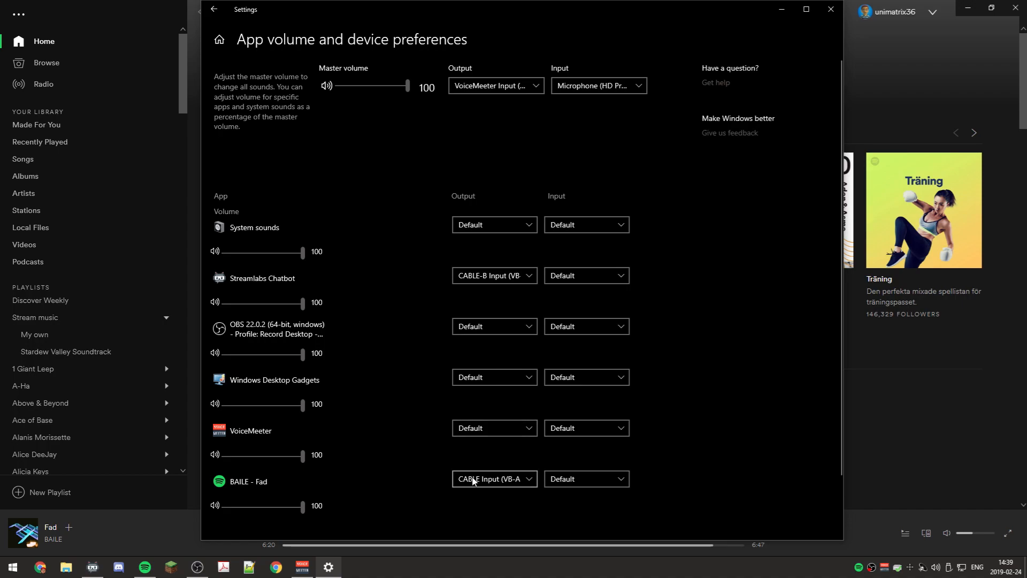
pyautogui.click(493, 483)
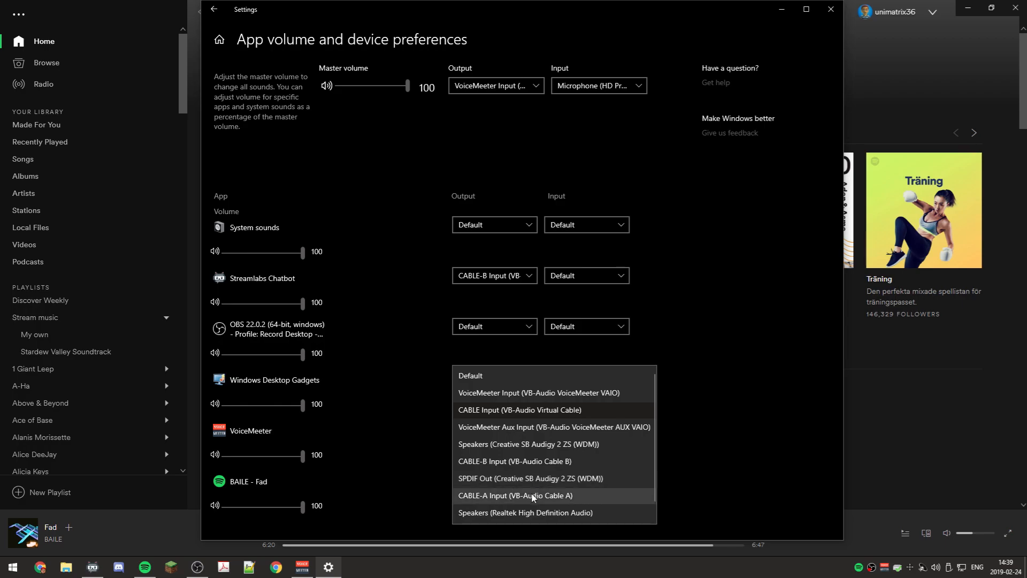
pyautogui.click(529, 410)
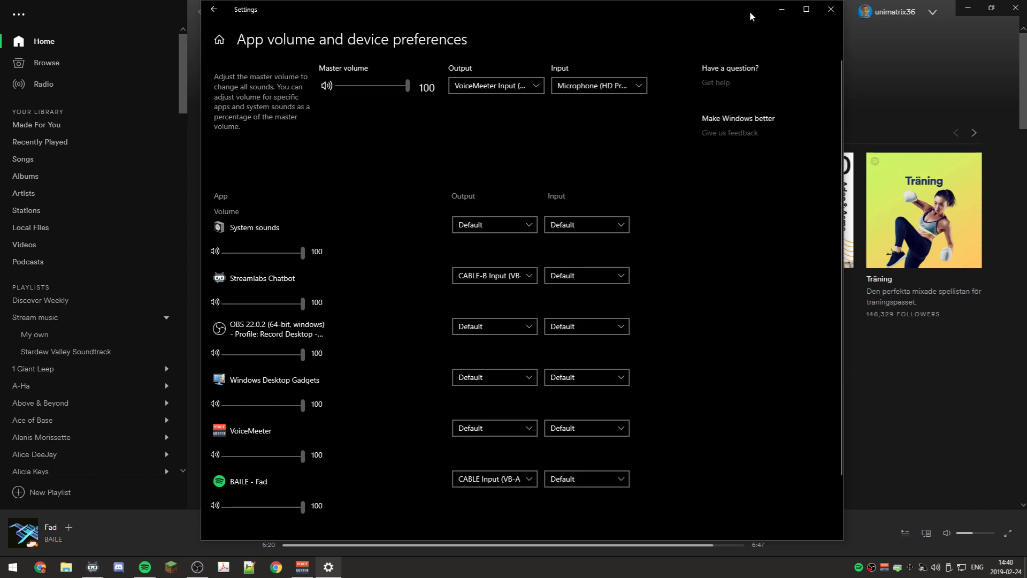
pyautogui.click(828, 10)
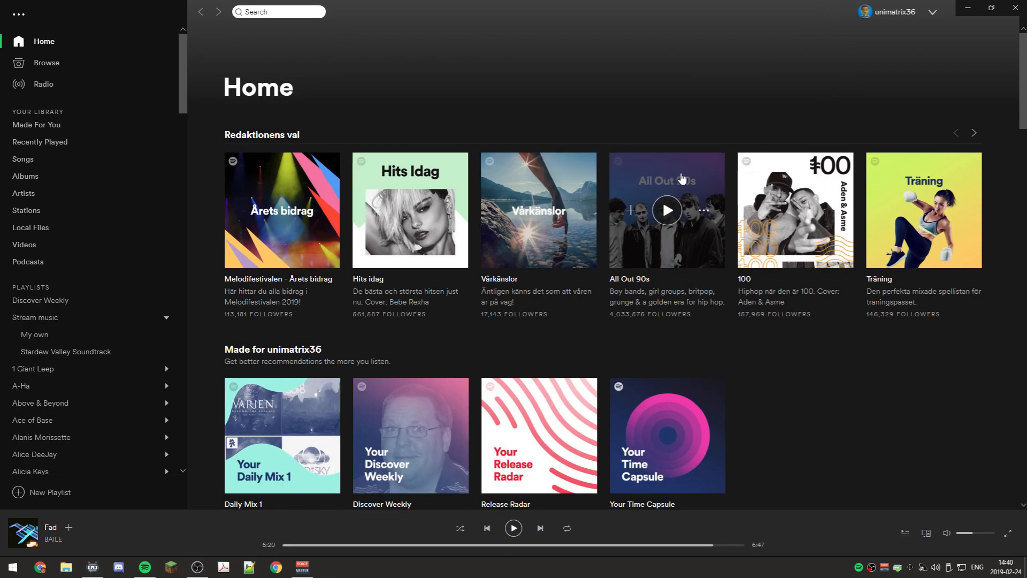
pyautogui.click(968, 7)
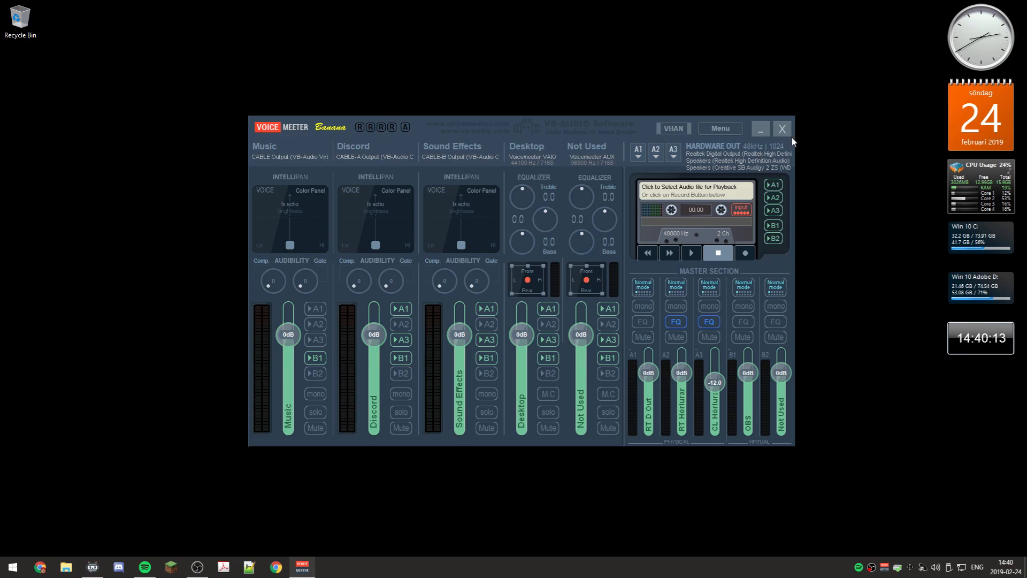
# Examine VoiceMeeter's main menu options and the devices available for hardware output A1.
pyautogui.click(729, 131)
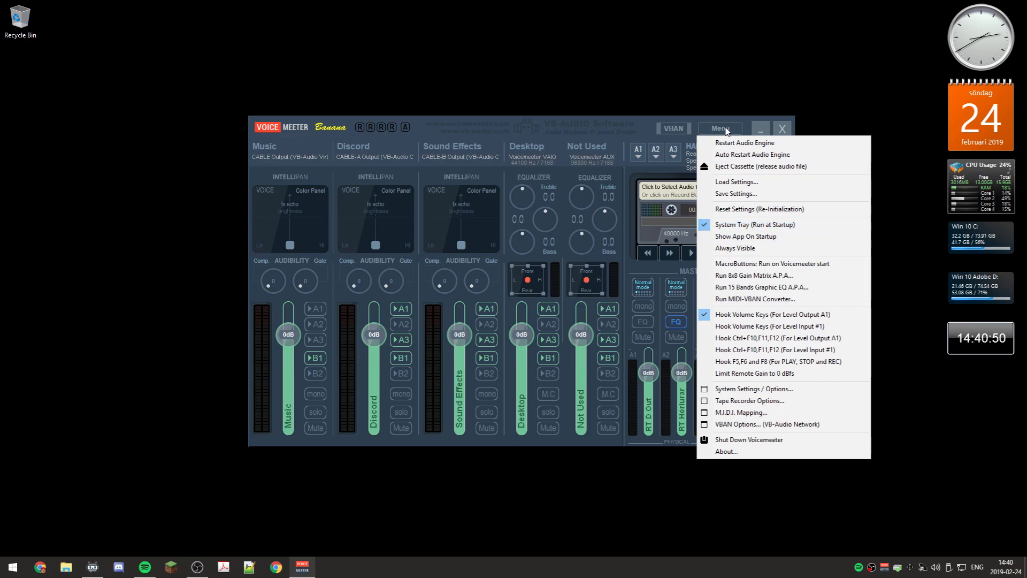
pyautogui.click(642, 125)
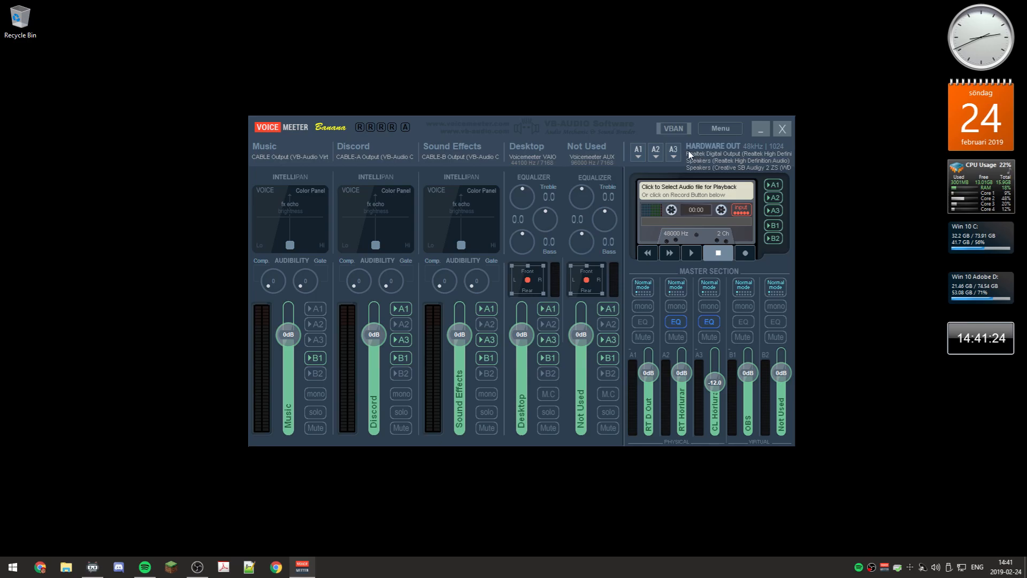
pyautogui.click(640, 153)
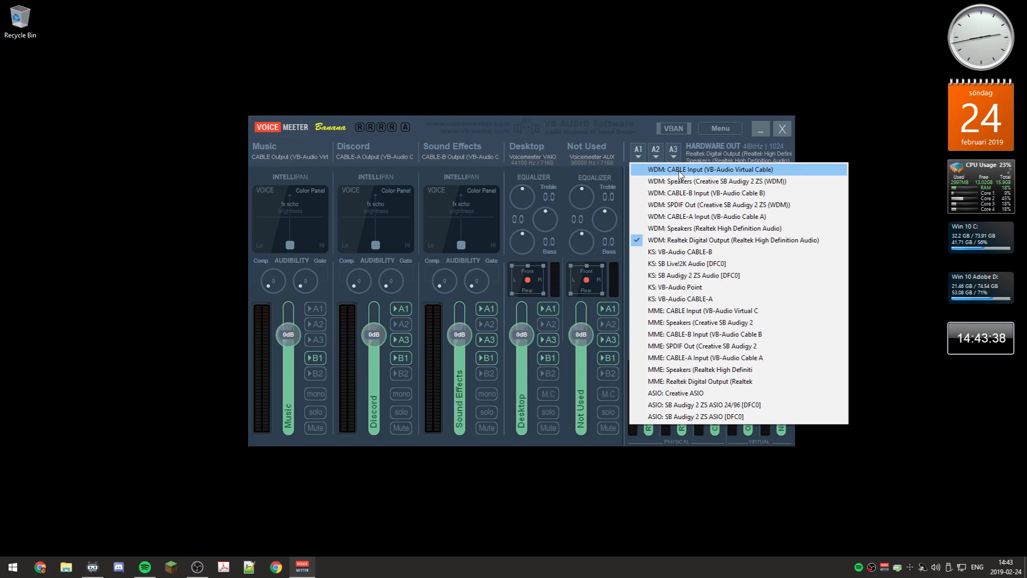
pyautogui.click(638, 151)
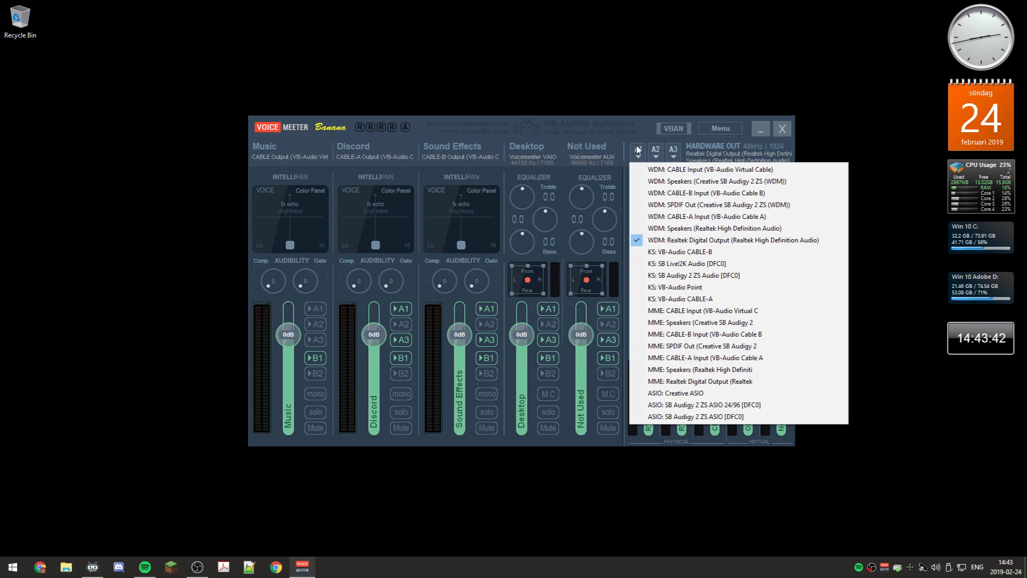
pyautogui.click(637, 151)
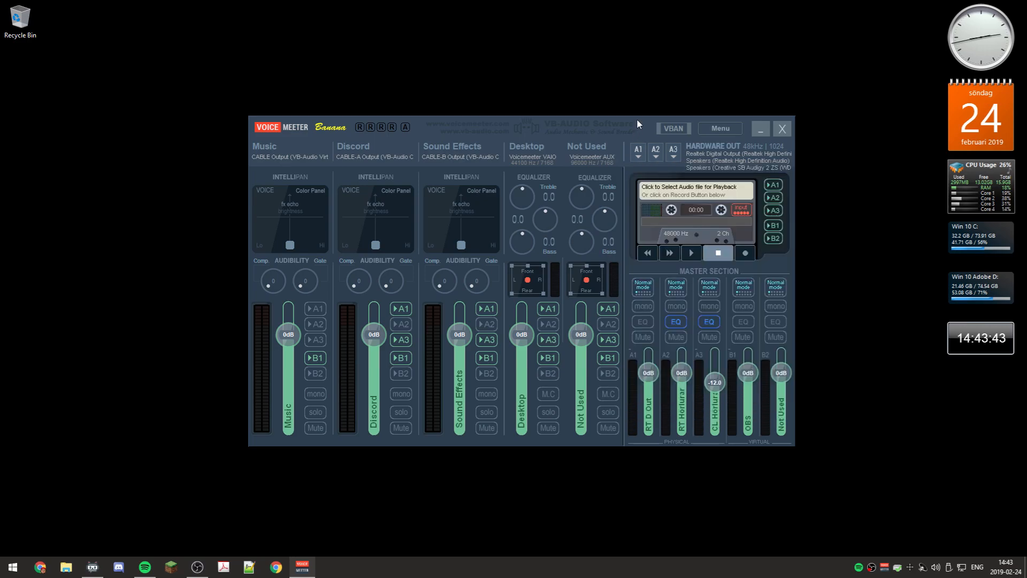
# Assign WDM: Speakers (Realtek High Definition Audio) to hardware output A2 and WDM: Speakers (Creative SB Audigy 2 ZS (WDM)) to A3.
pyautogui.click(656, 153)
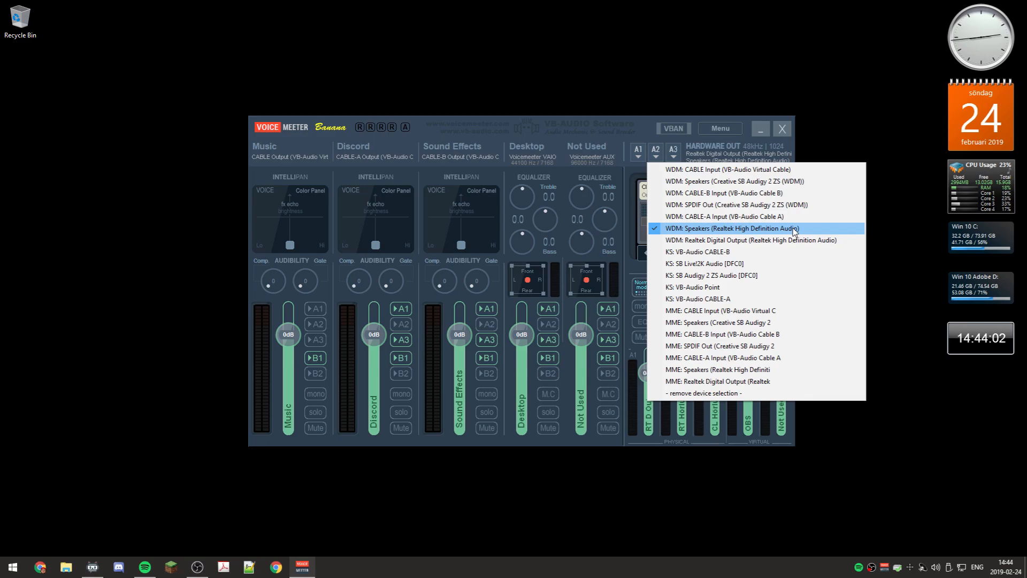
pyautogui.click(828, 232)
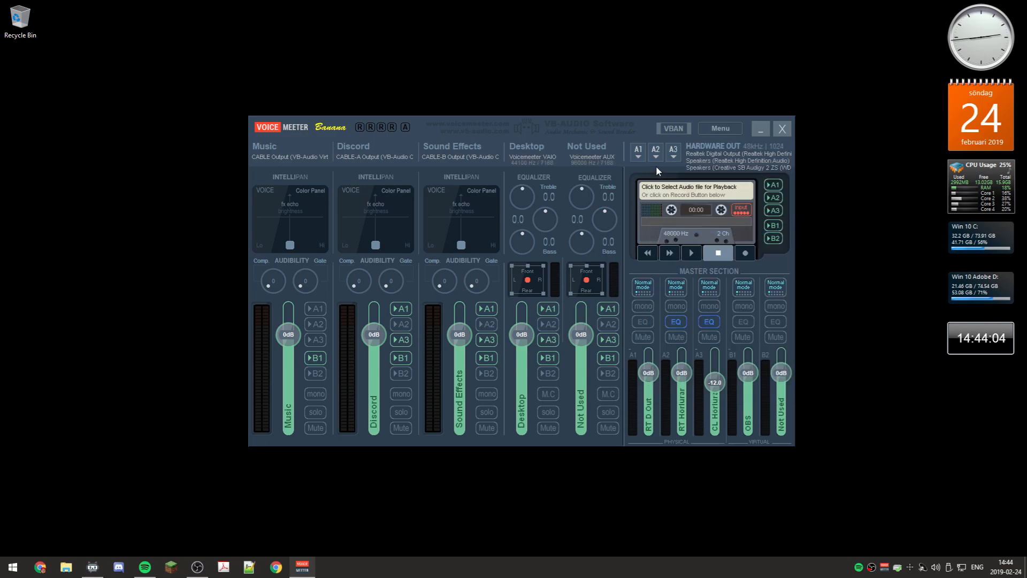
pyautogui.click(676, 155)
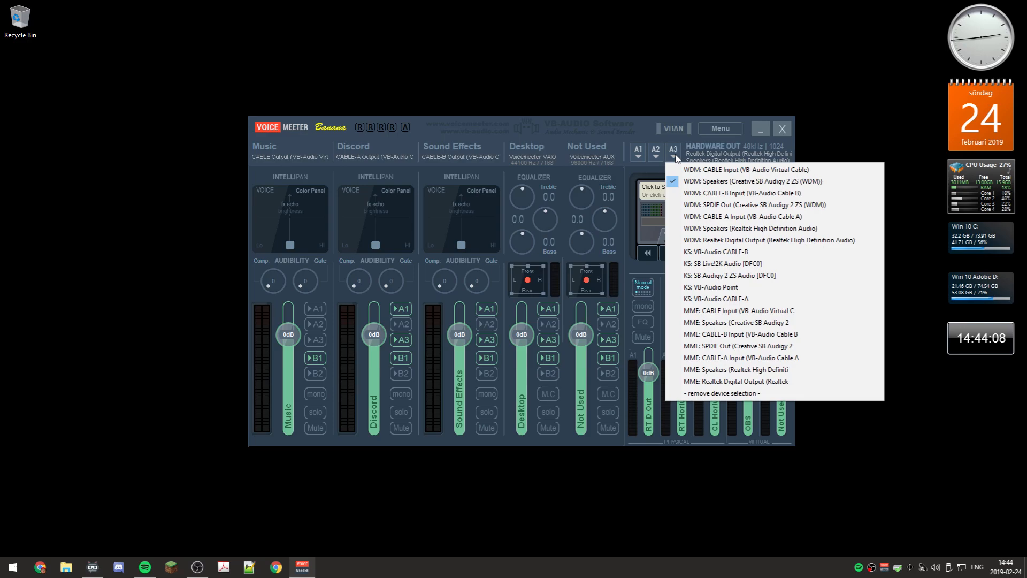
pyautogui.click(837, 182)
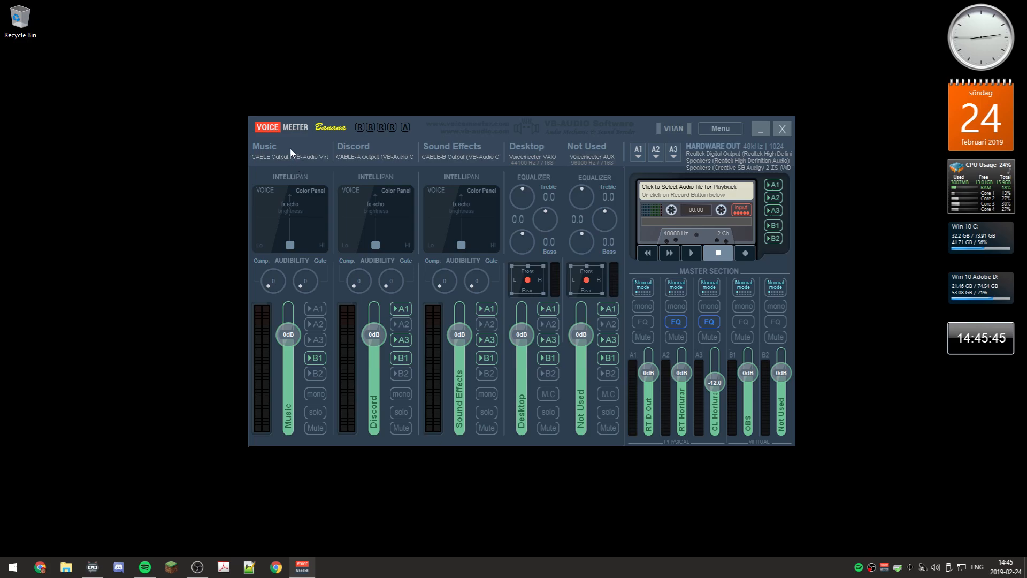
# Rename the Music input strip as "Music 2".
pyautogui.doubleClick(274, 146)
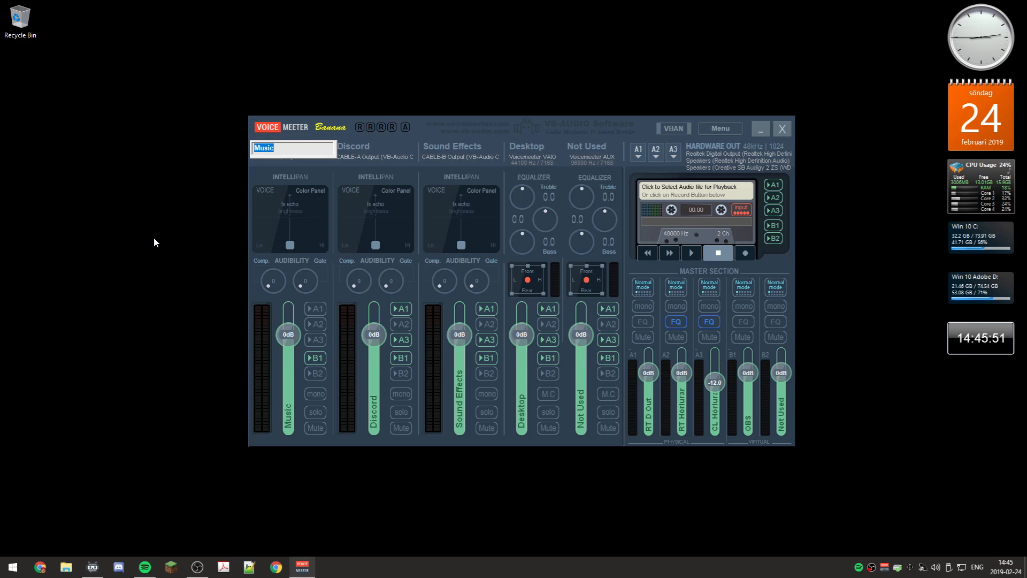
pyautogui.press('Right')
pyautogui.write('2')
pyautogui.press('Return')
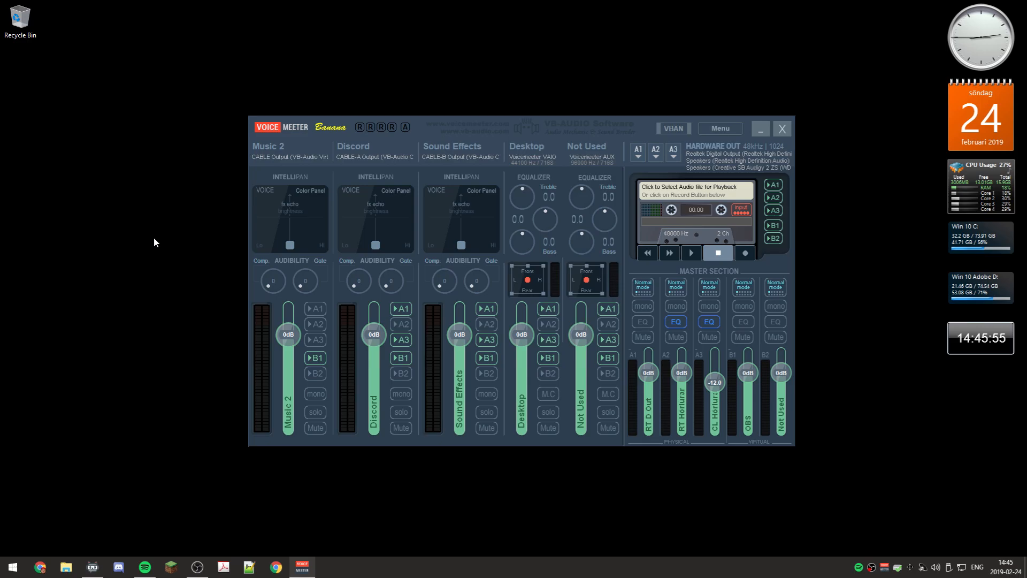
# Rename the "Music 2" input strip back to "Music".
pyautogui.doubleClick(280, 144)
pyautogui.press('End')
pyautogui.press('BackSpace')
pyautogui.press('BackSpace')
pyautogui.press('Return')
# Lower the Music strip's fader to -13.5 dB, and set its gain to exactly 5 dB by entering the value.
pyautogui.moveTo(290, 343); pyautogui.dragTo(291, 358)
pyautogui.moveTo(291, 329); pyautogui.dragTo(289, 361)
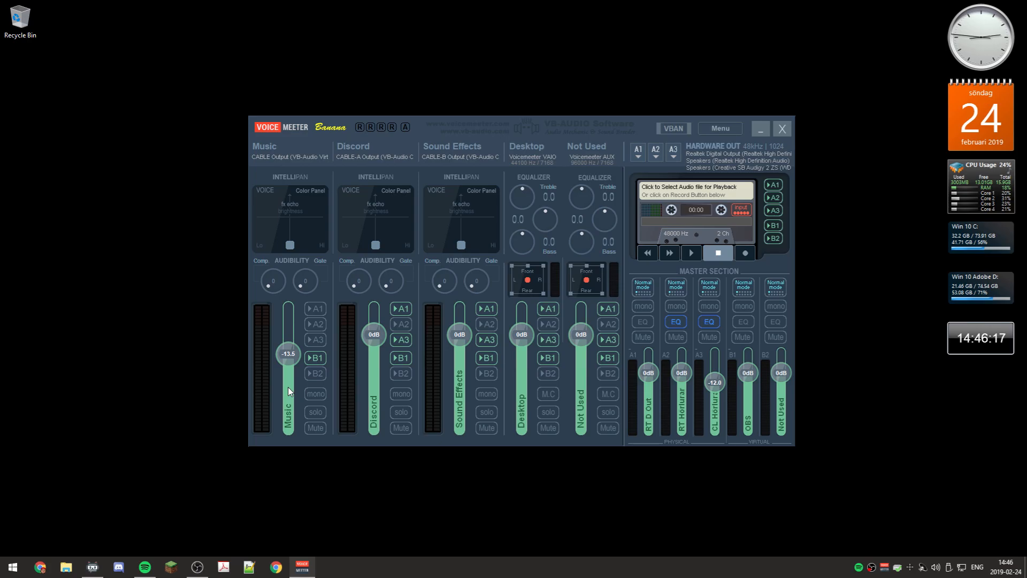
pyautogui.doubleClick(288, 352)
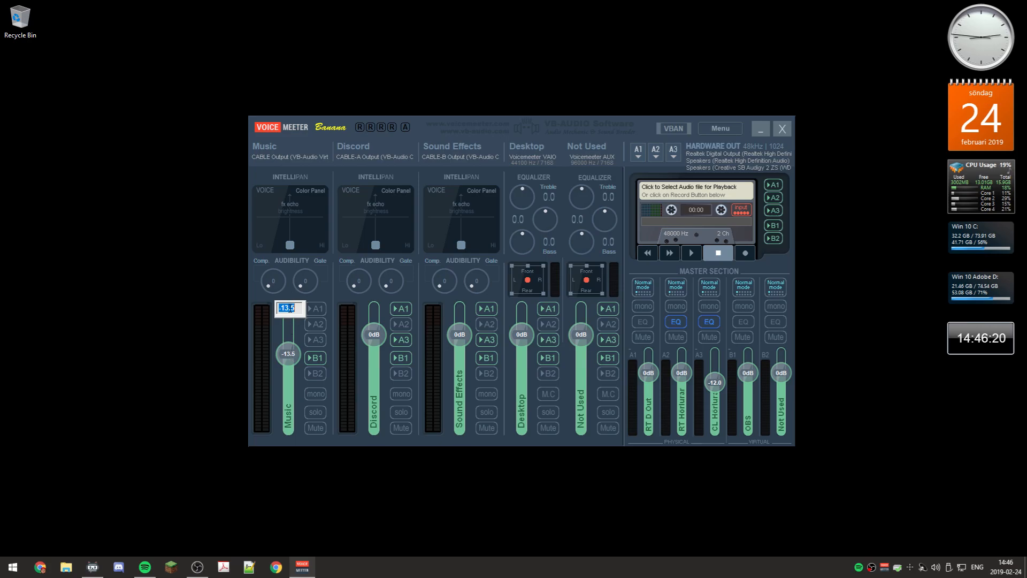
pyautogui.write('0')
pyautogui.press('BackSpace')
pyautogui.write('5')
pyautogui.press('Return')
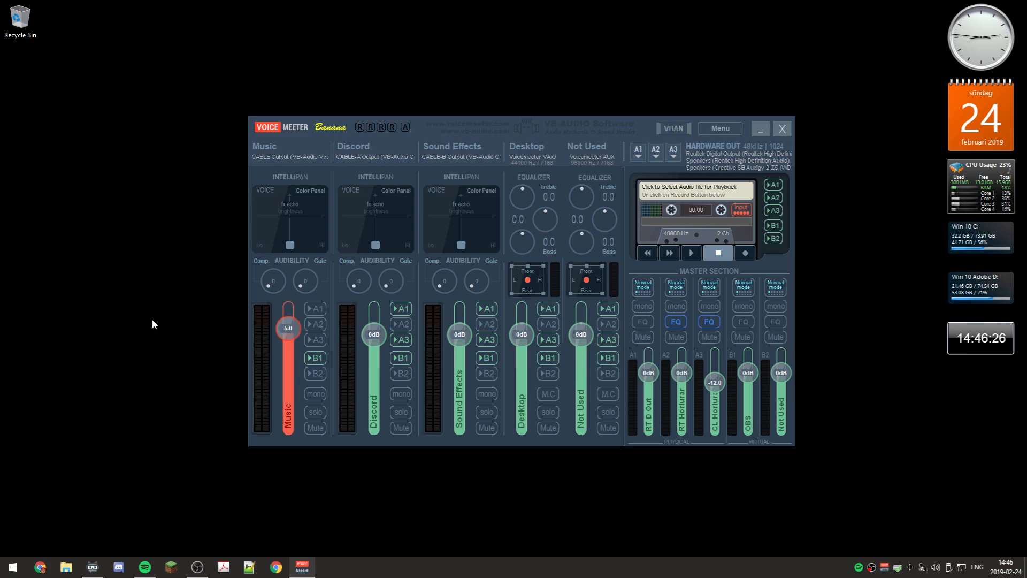
# Try a gain of 5.6 dB on the Music strip and return it to 0 dB.
pyautogui.doubleClick(287, 330)
pyautogui.write('5,6')
pyautogui.press('BackSpace')
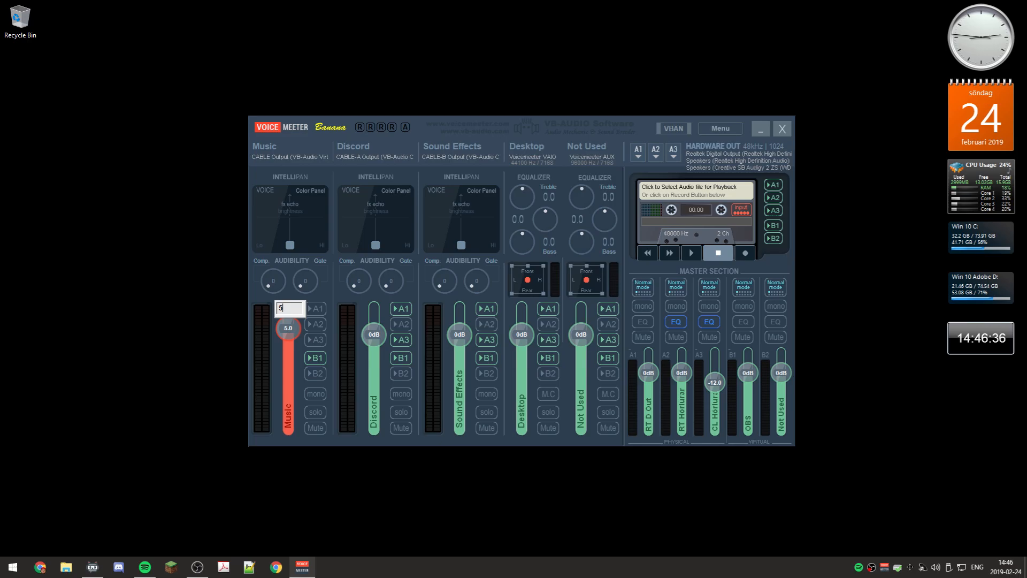
pyautogui.write('.6')
pyautogui.press('Return')
pyautogui.write('0')
pyautogui.press('Return')
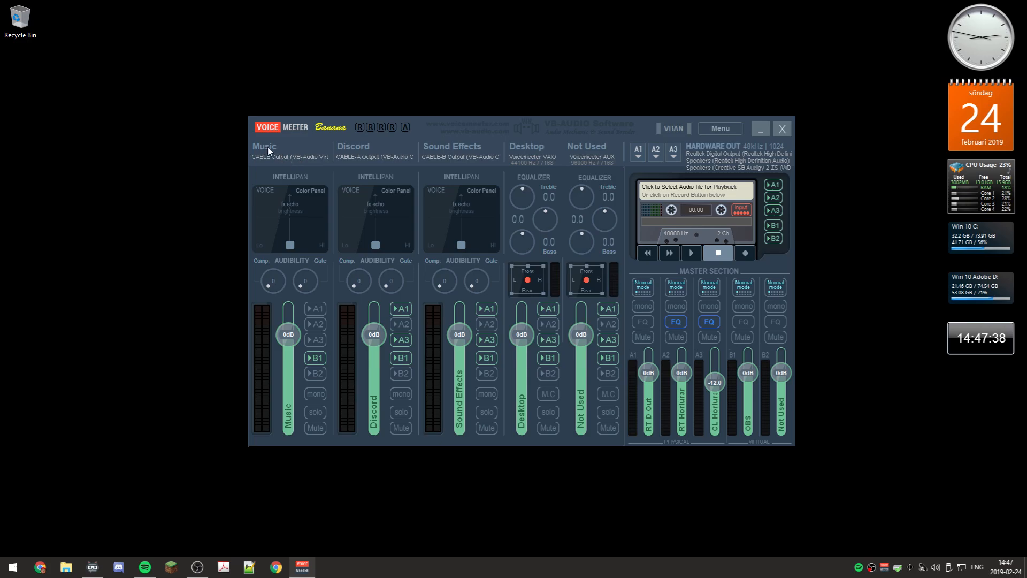
# Select WDM: CABLE Output (VB-Audio Virtual Cable) as the Music strip's input device.
pyautogui.click(279, 157)
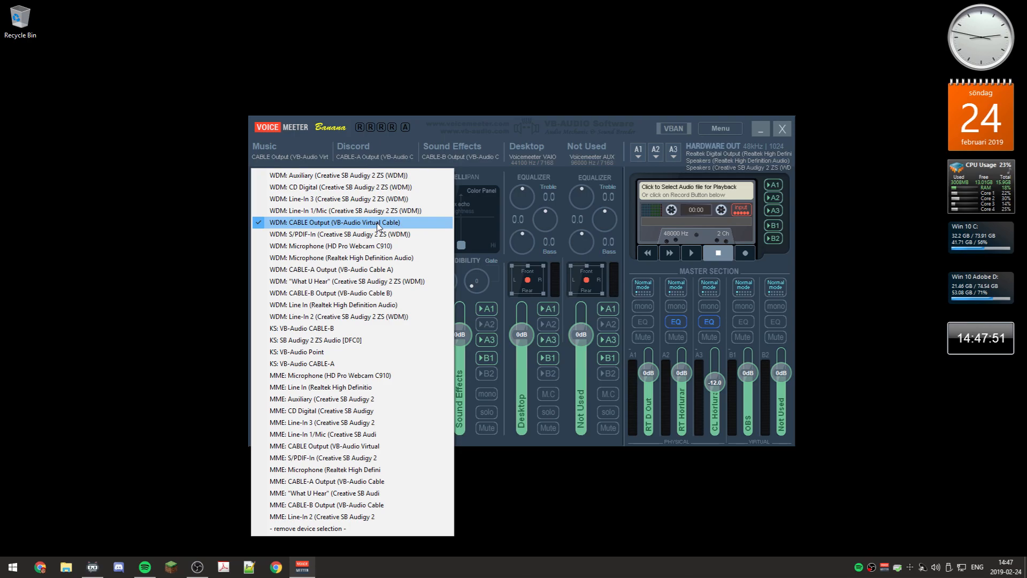
pyautogui.click(328, 224)
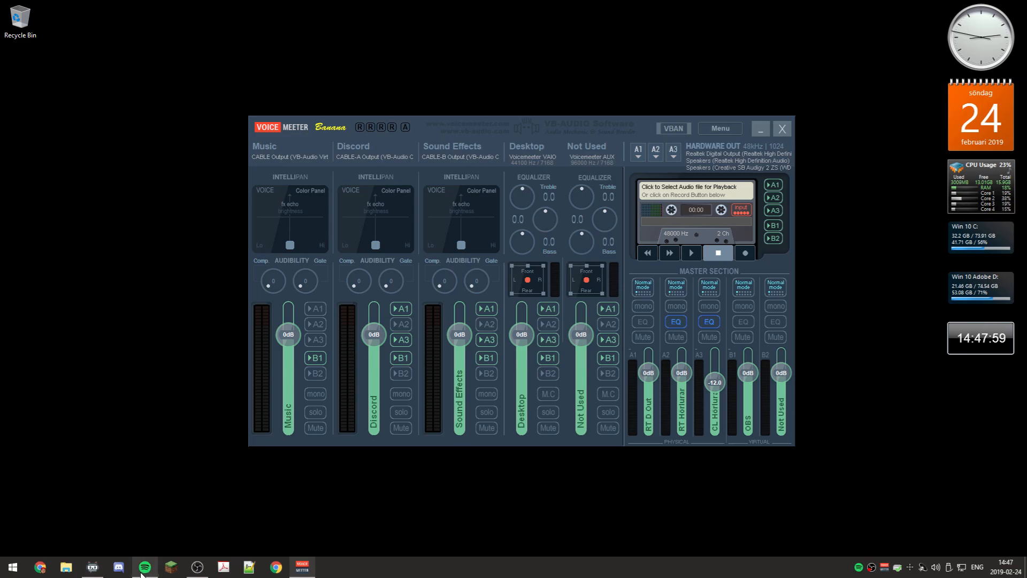
# Set Discord's voice output device to CABLE-A Input and VoiceMeeter's Discord strip input to WDM: CABLE-A Output (VB-Audio Cable A).
pyautogui.click(122, 571)
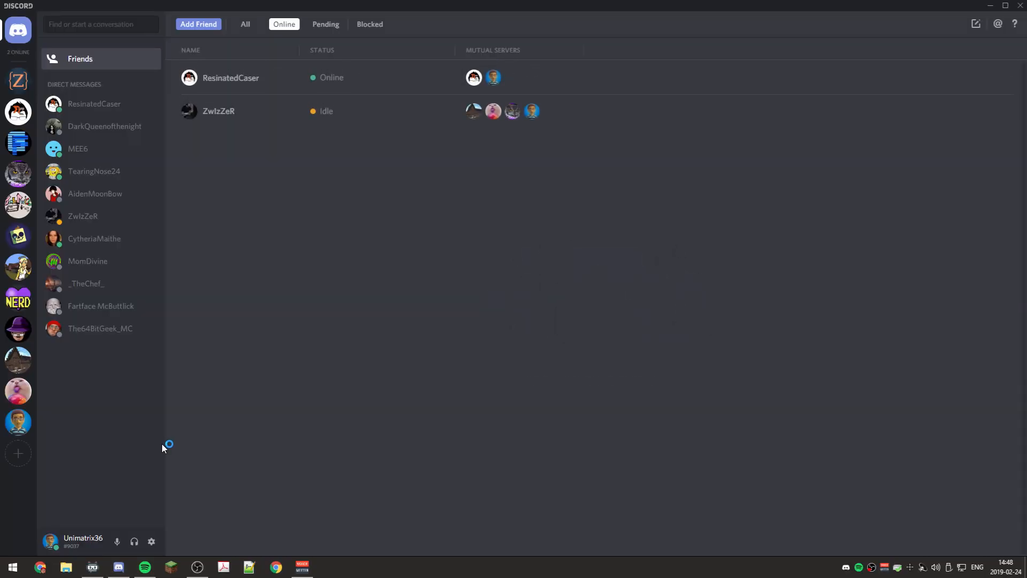
pyautogui.click(152, 542)
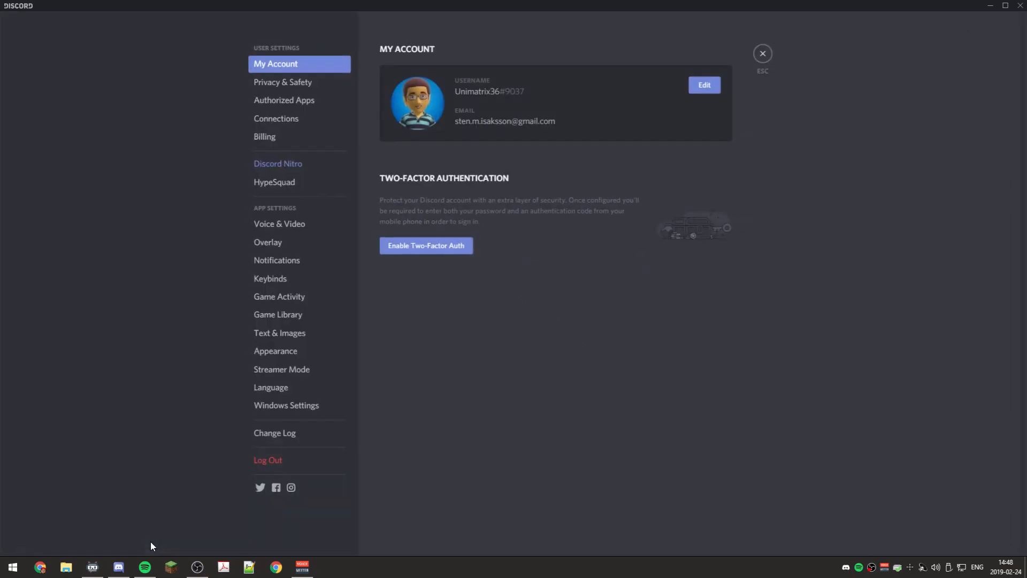
pyautogui.click(316, 225)
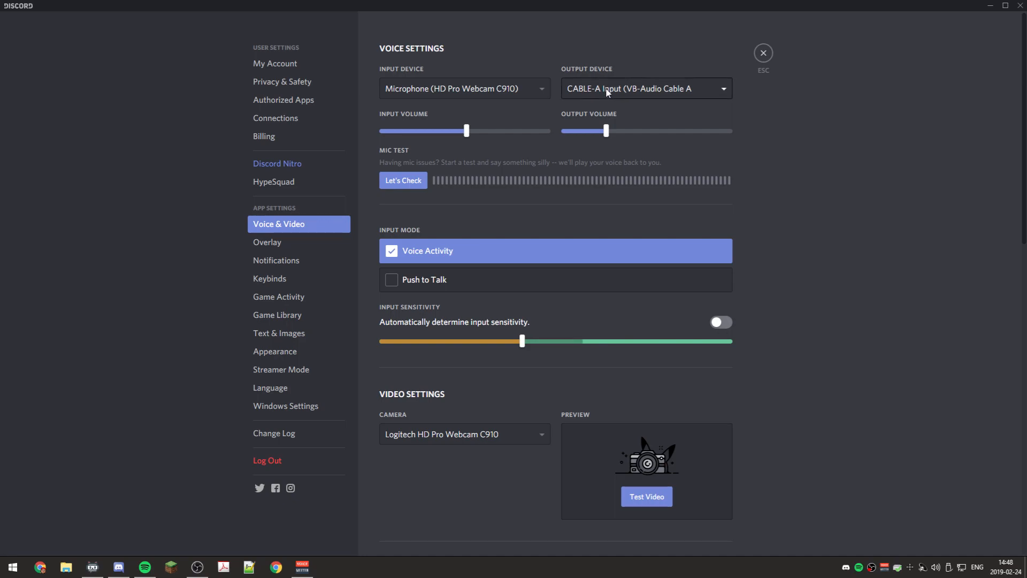
pyautogui.click(658, 92)
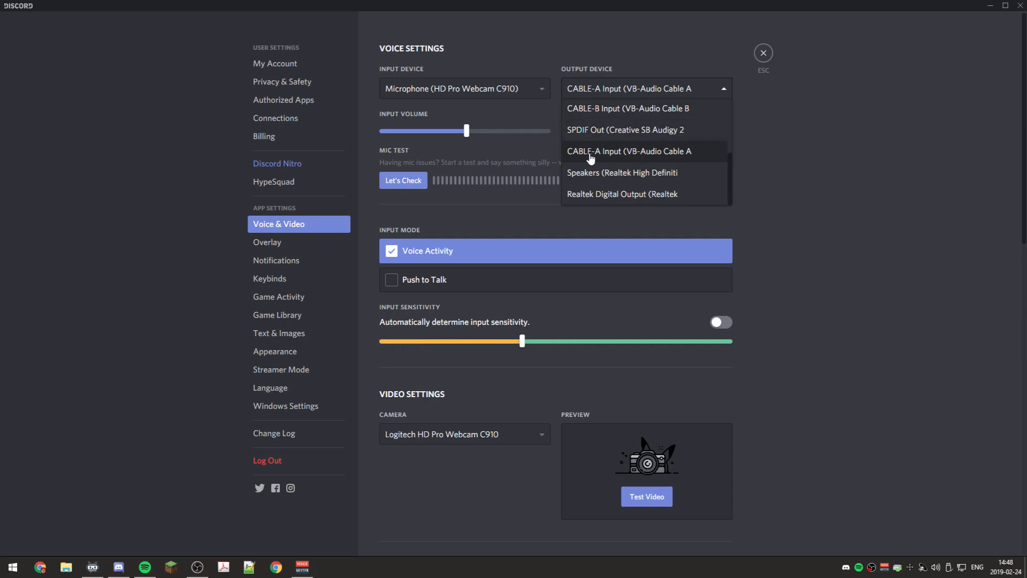
pyautogui.click(620, 155)
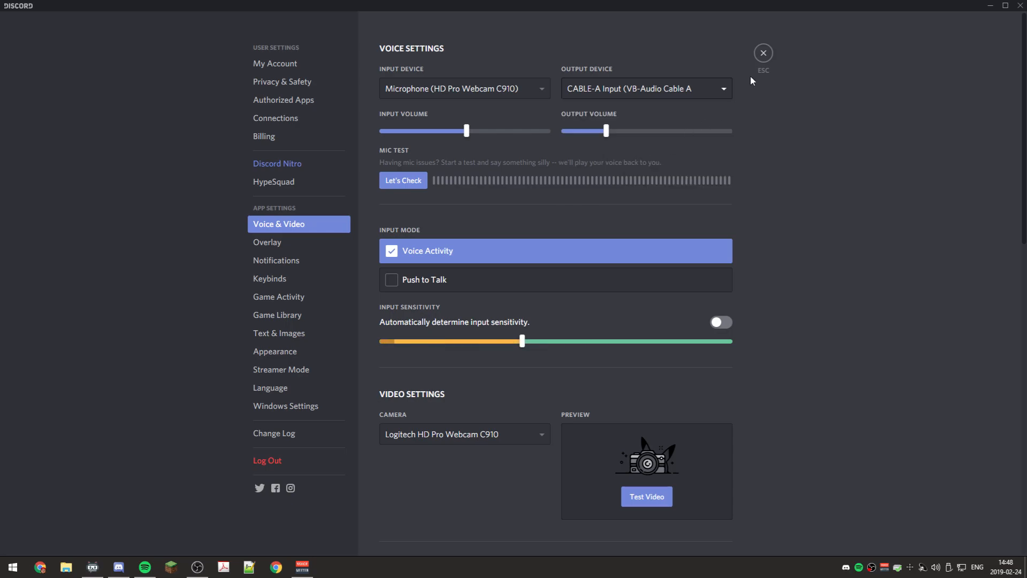
pyautogui.click(765, 54)
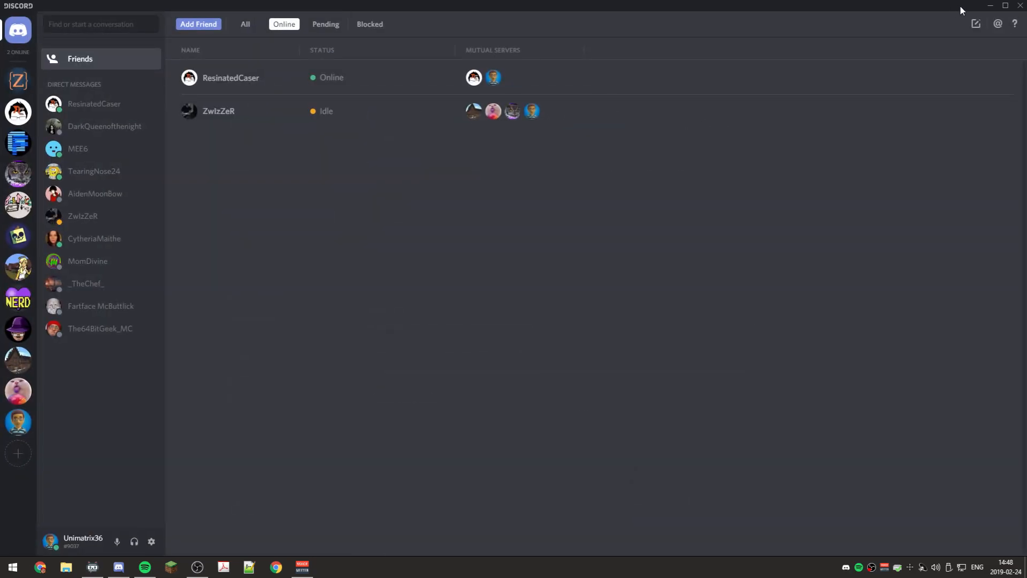
pyautogui.click(995, 6)
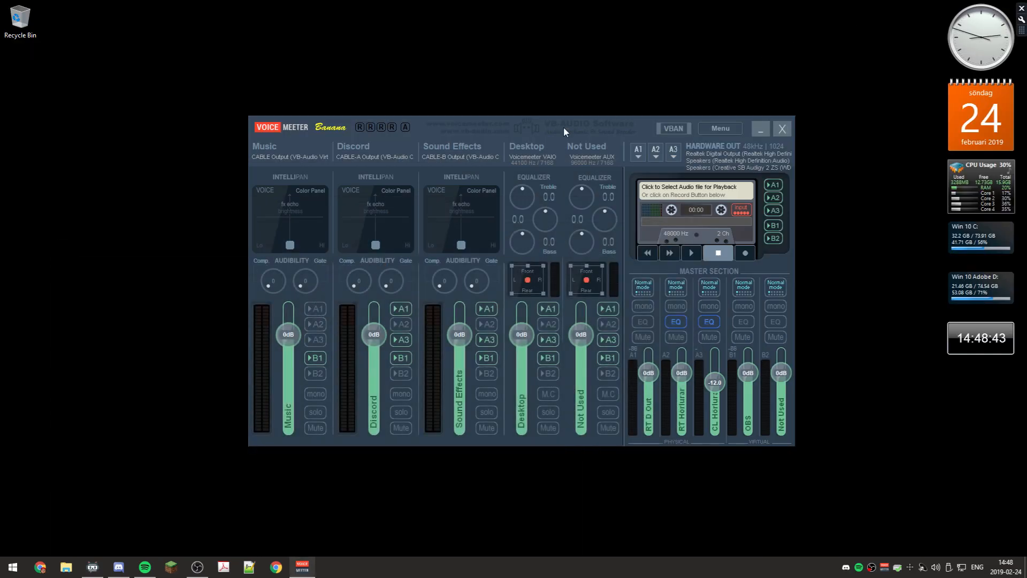
pyautogui.click(376, 158)
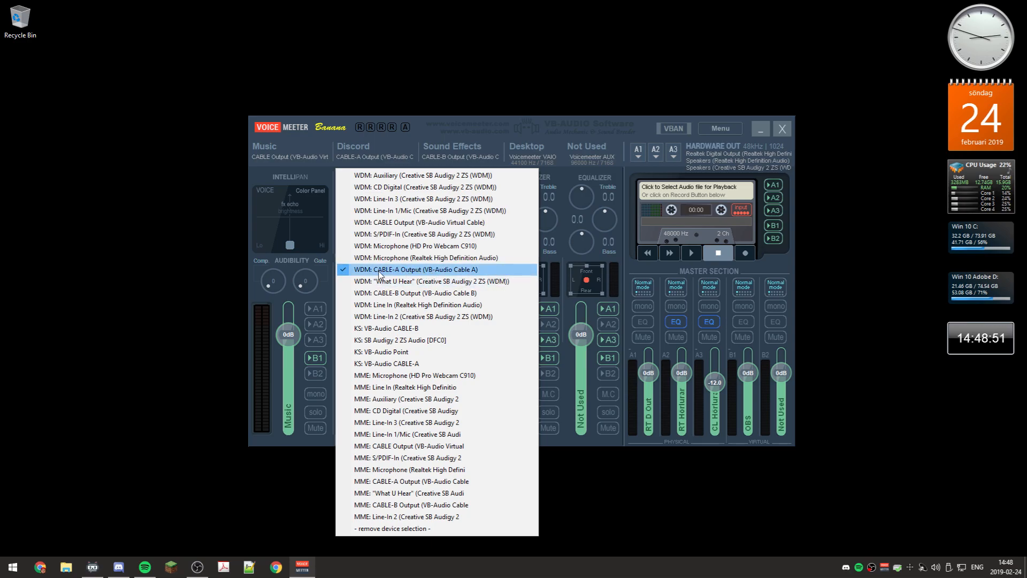
pyautogui.click(420, 274)
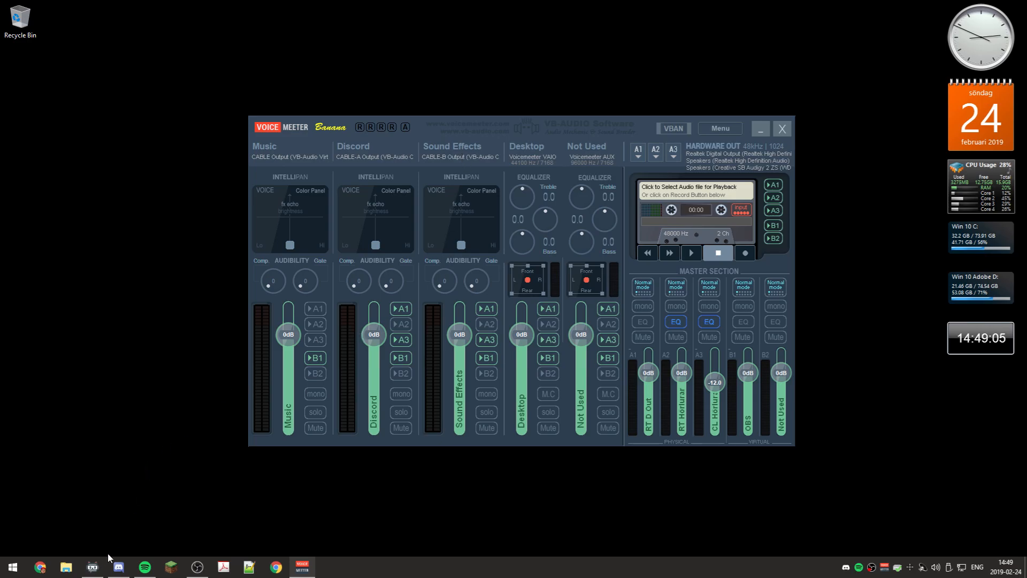
# Set Streamlabs Chatbot's audio device to CABLE-B Input and VoiceMeeter's Sound Effects strip input to WDM: CABLE-B Output (VB-Audio Cable B).
pyautogui.click(92, 567)
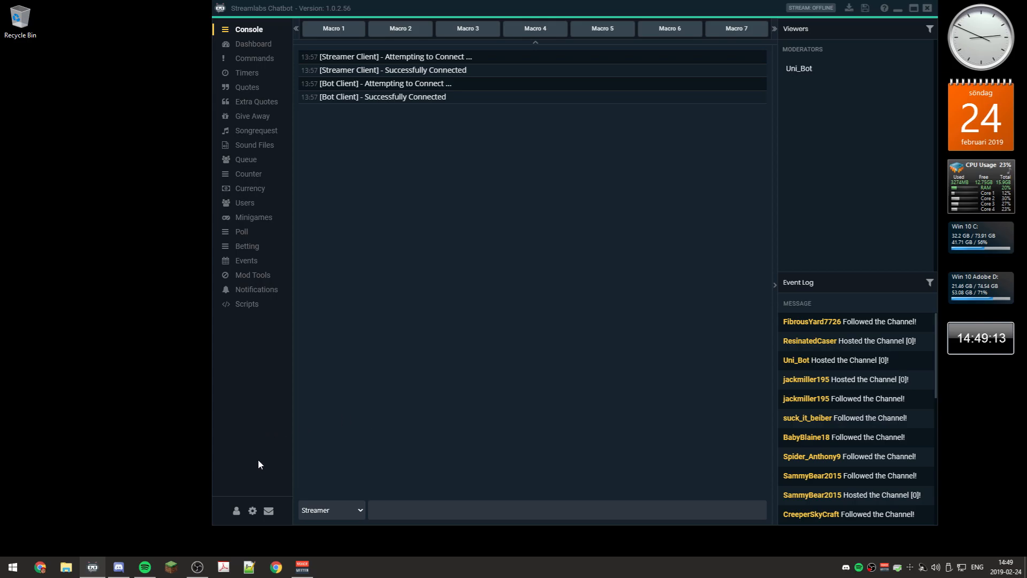
pyautogui.click(252, 512)
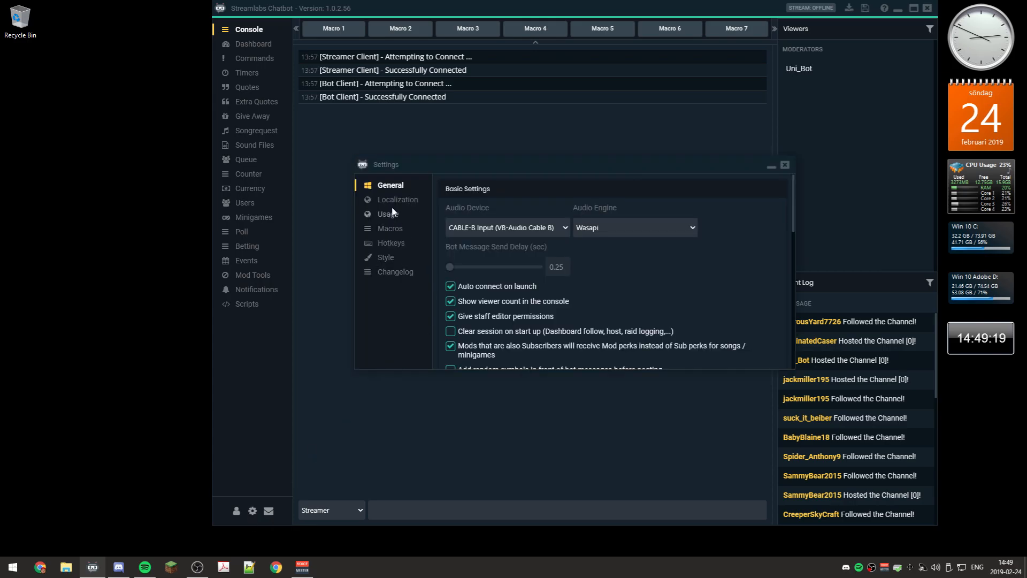
pyautogui.click(510, 233)
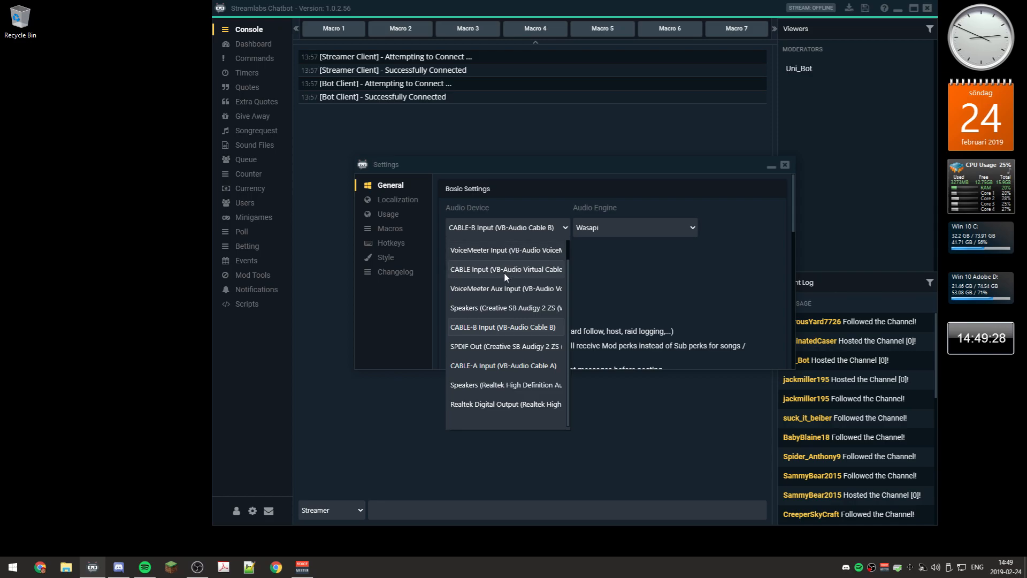
pyautogui.click(507, 329)
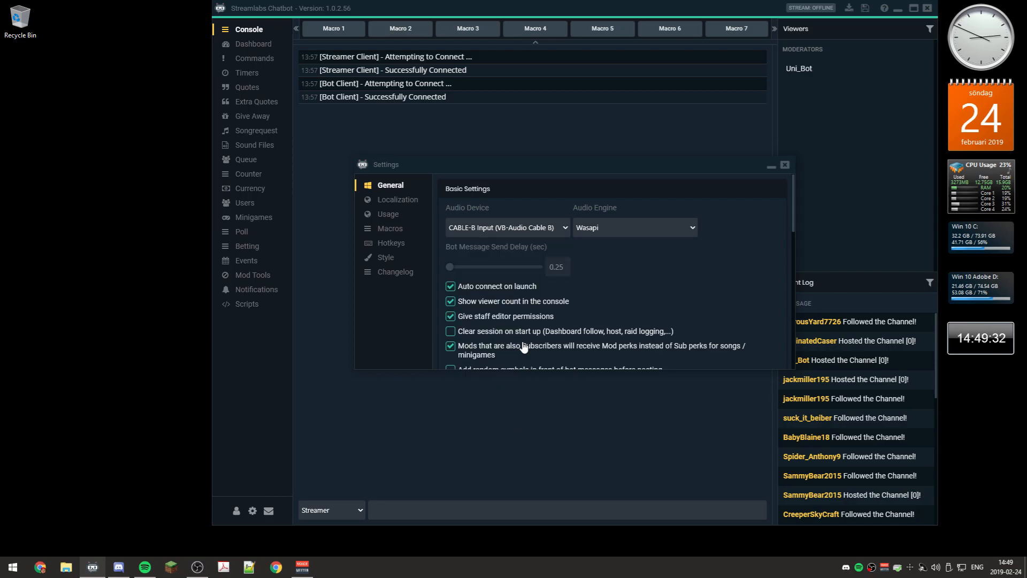
pyautogui.click(785, 166)
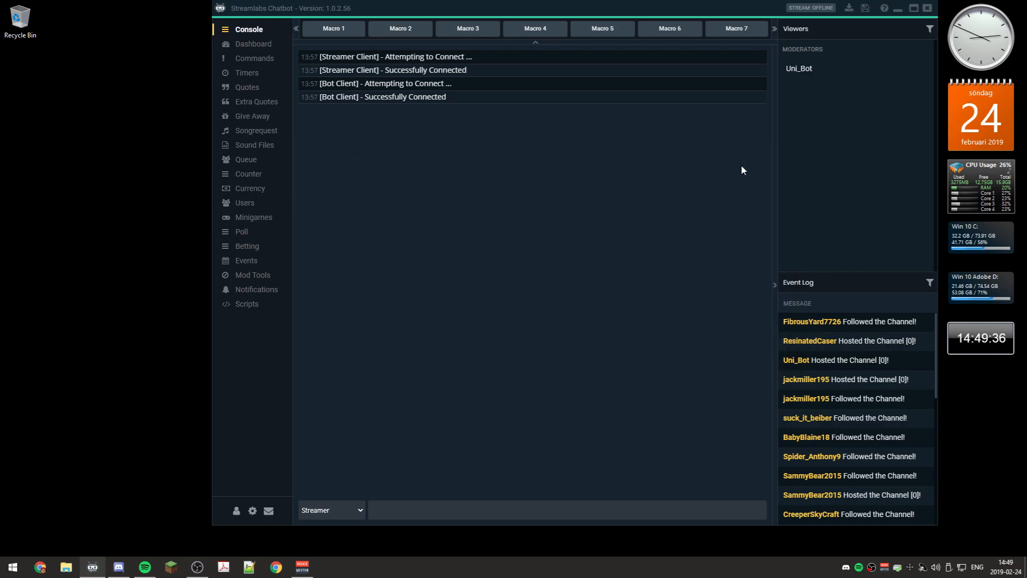
pyautogui.click(898, 8)
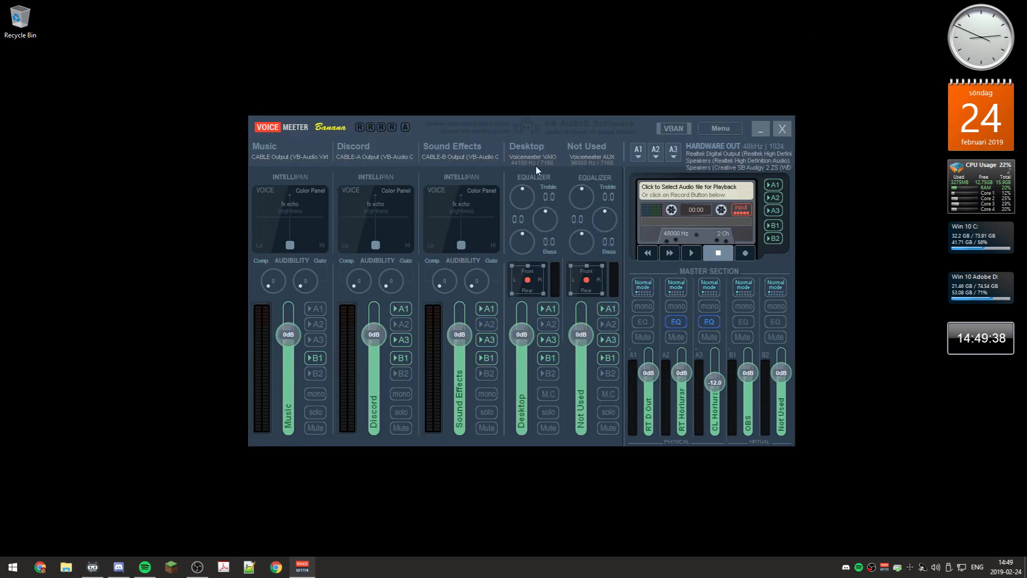
pyautogui.click(448, 156)
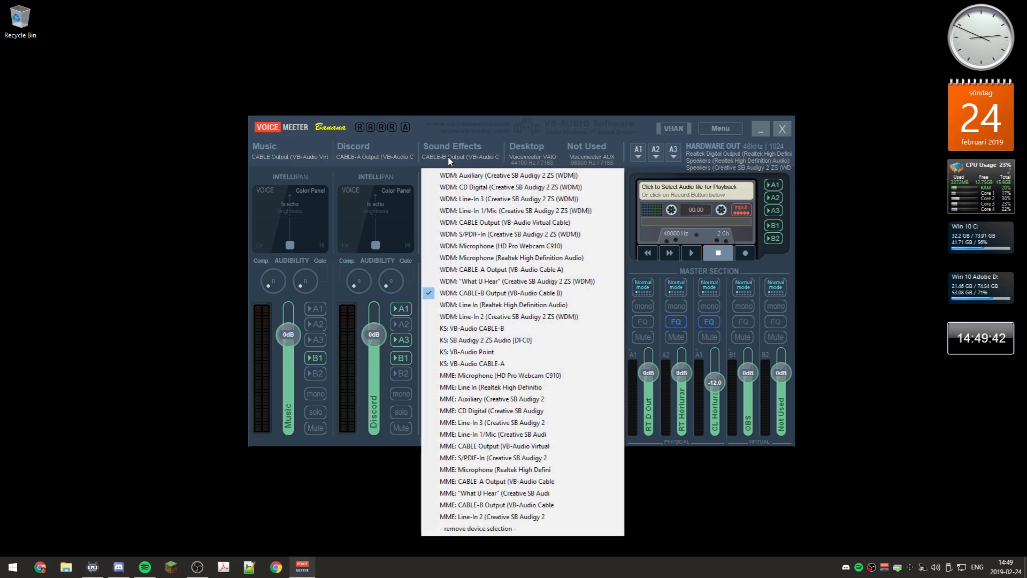
pyautogui.click(522, 293)
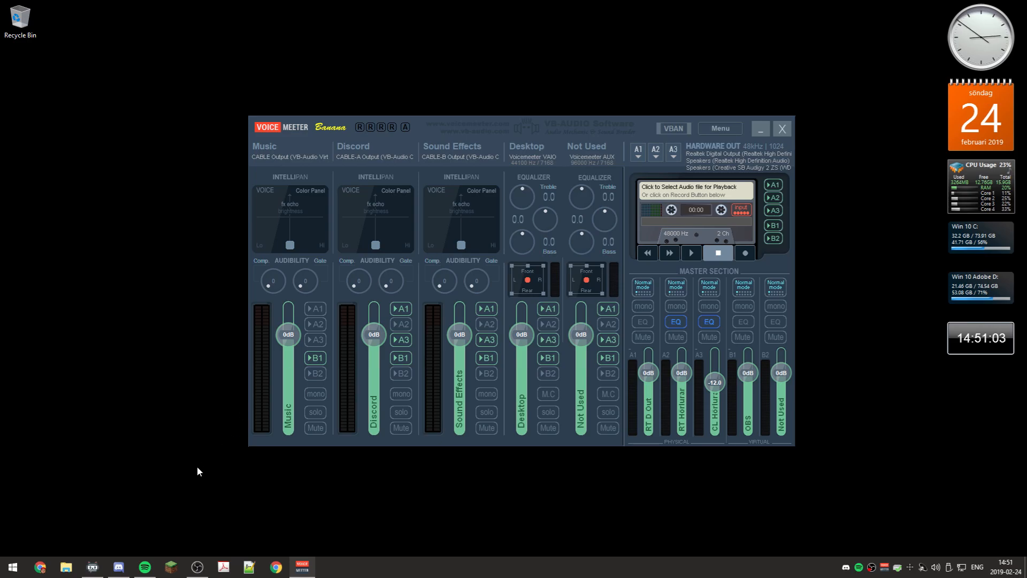
# Examine the output devices offered in Discord's voice settings, and close Discord without changing the selection.
pyautogui.click(127, 569)
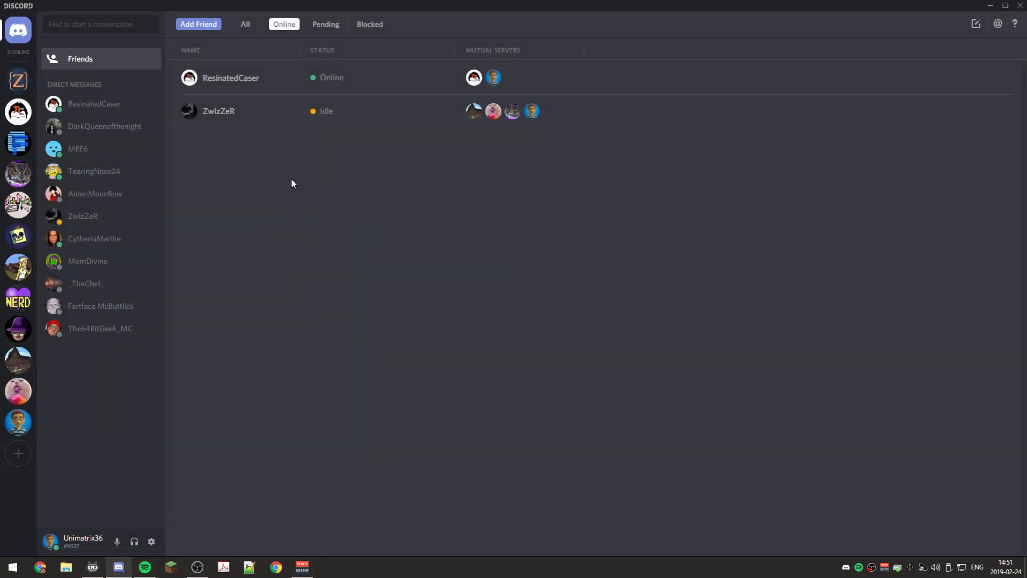
pyautogui.click(149, 539)
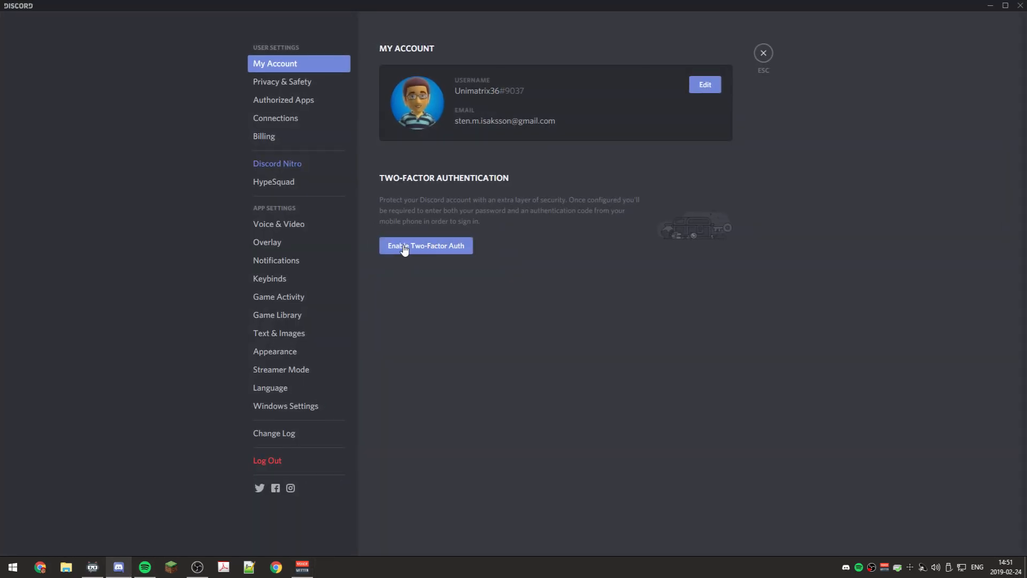
pyautogui.click(312, 224)
pyautogui.click(650, 88)
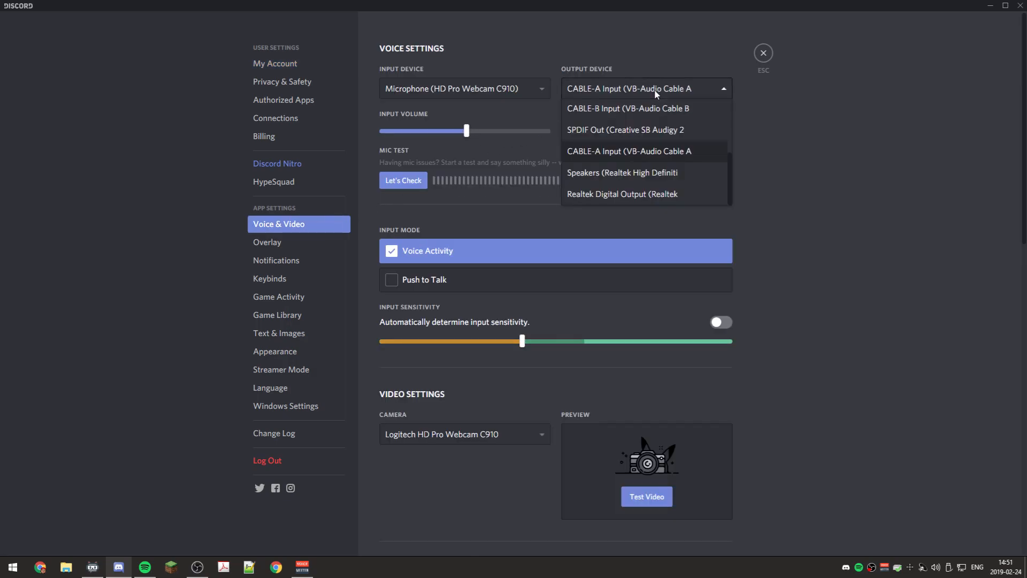
pyautogui.scroll(-1, 681, 158)
pyautogui.scroll(1, 682, 158)
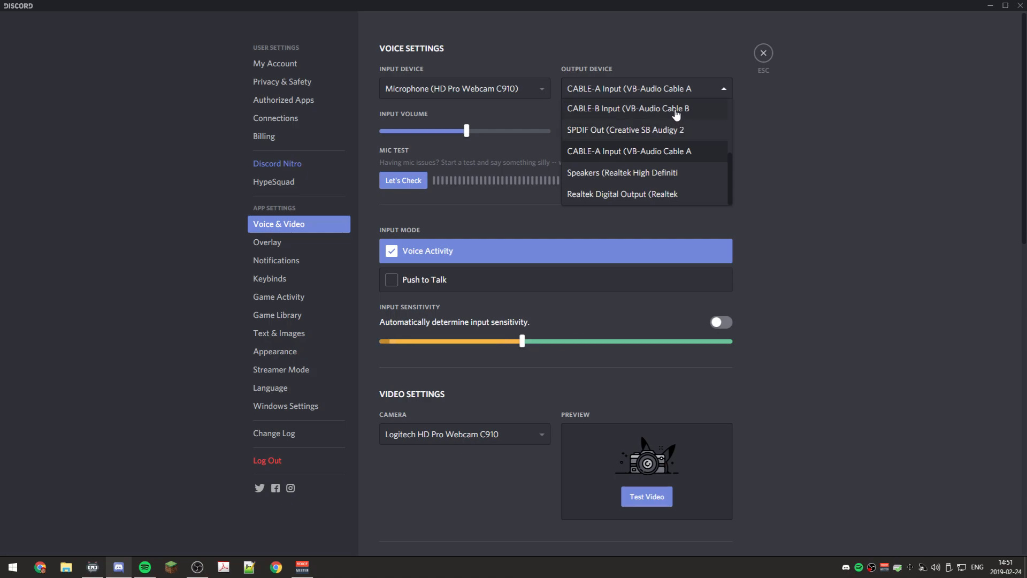
pyautogui.click(808, 115)
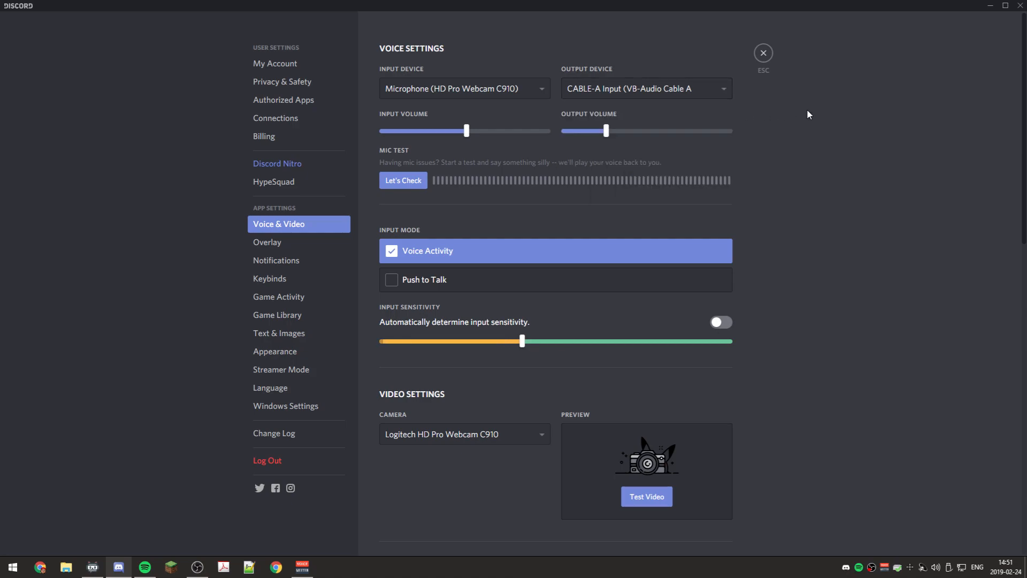
pyautogui.click(766, 57)
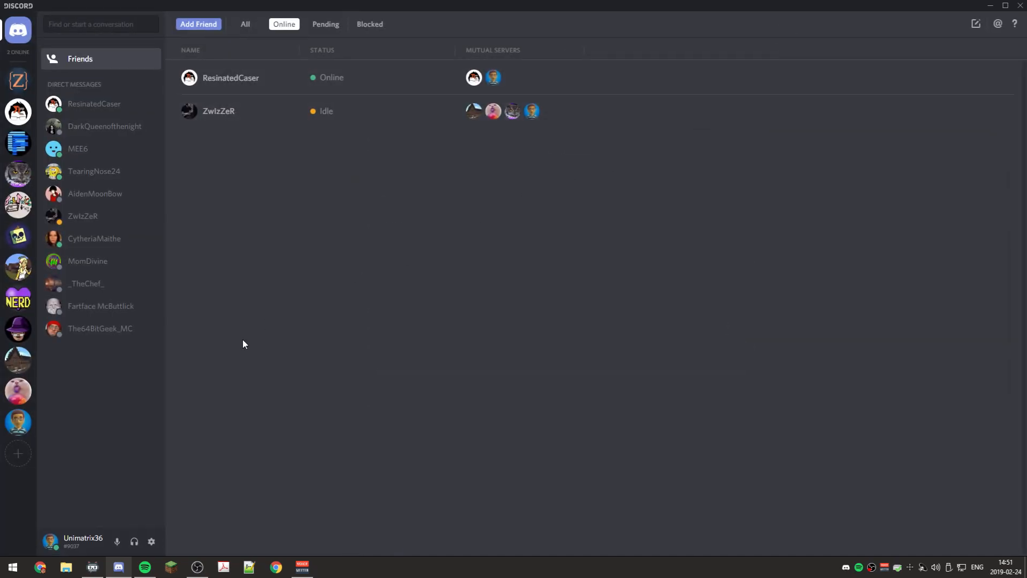
pyautogui.click(1019, 6)
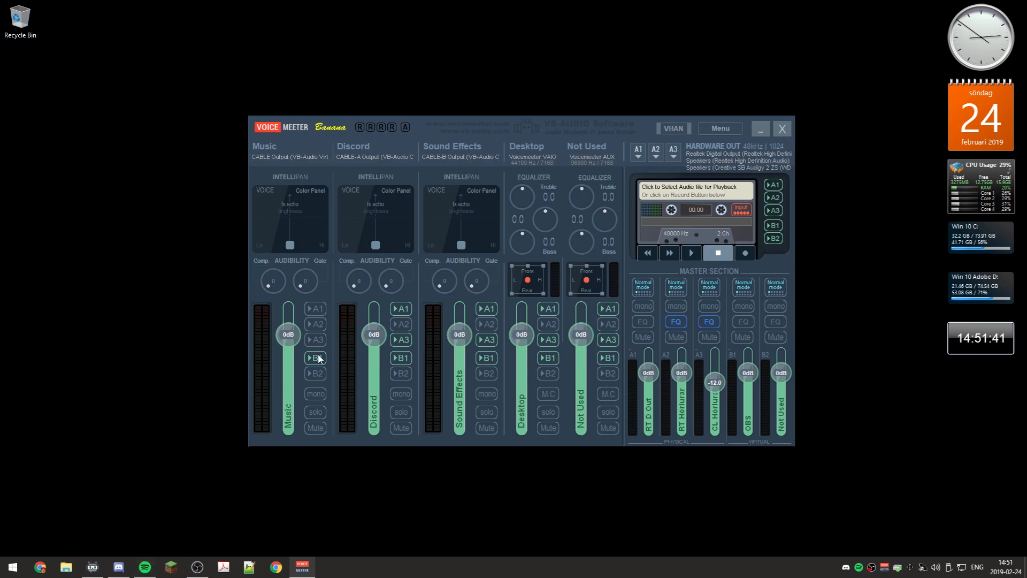
# Play music in Spotify, check the Music strip's level in VoiceMeeter, and skip the current track ahead to 1:59.
pyautogui.click(145, 567)
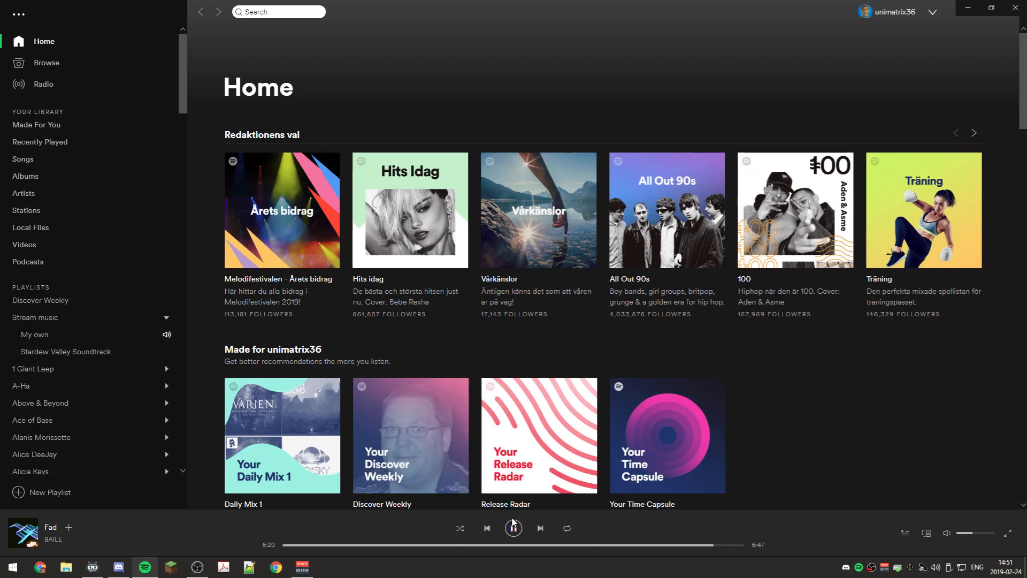
pyautogui.click(154, 569)
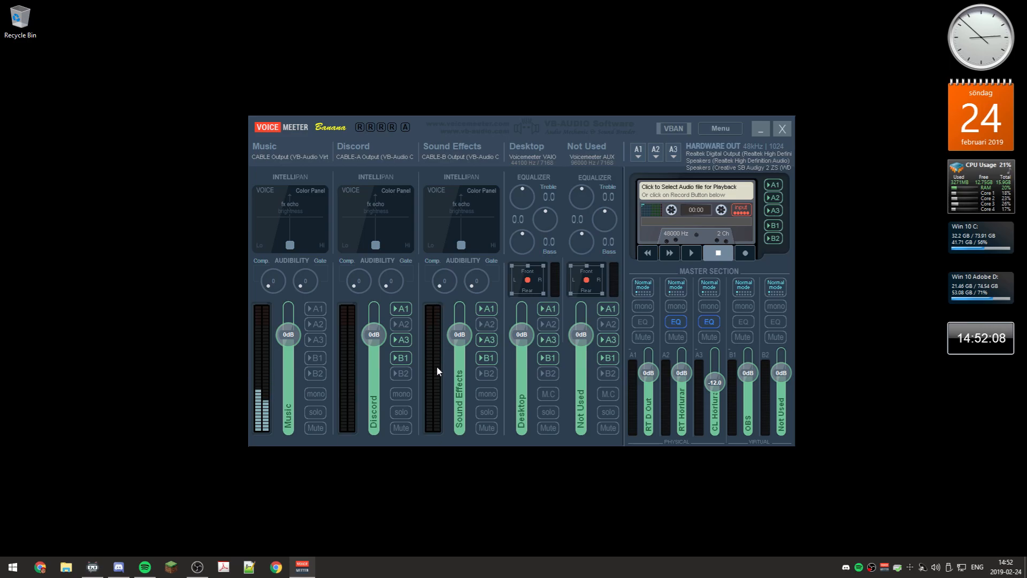
pyautogui.click(146, 568)
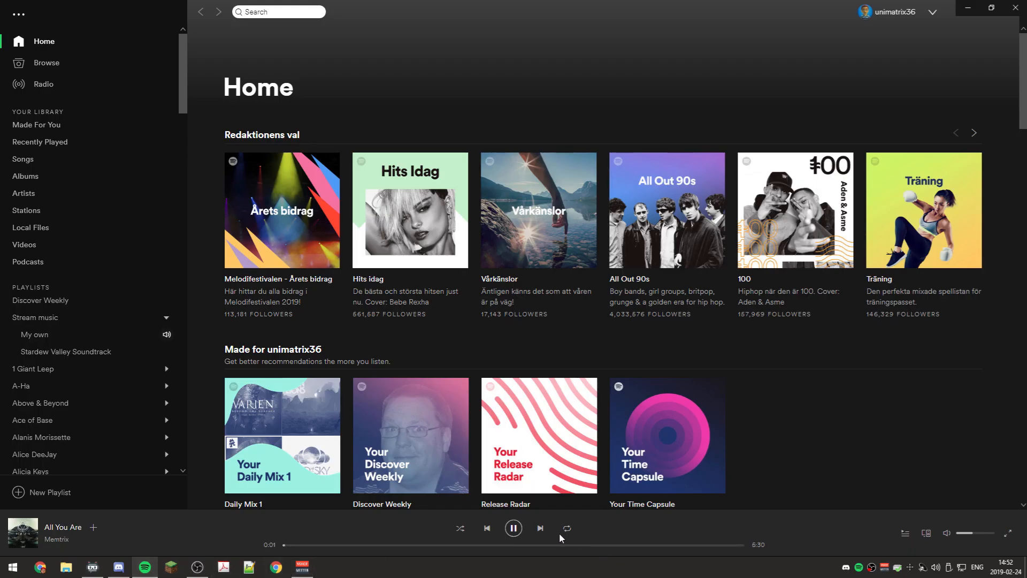
pyautogui.click(449, 545)
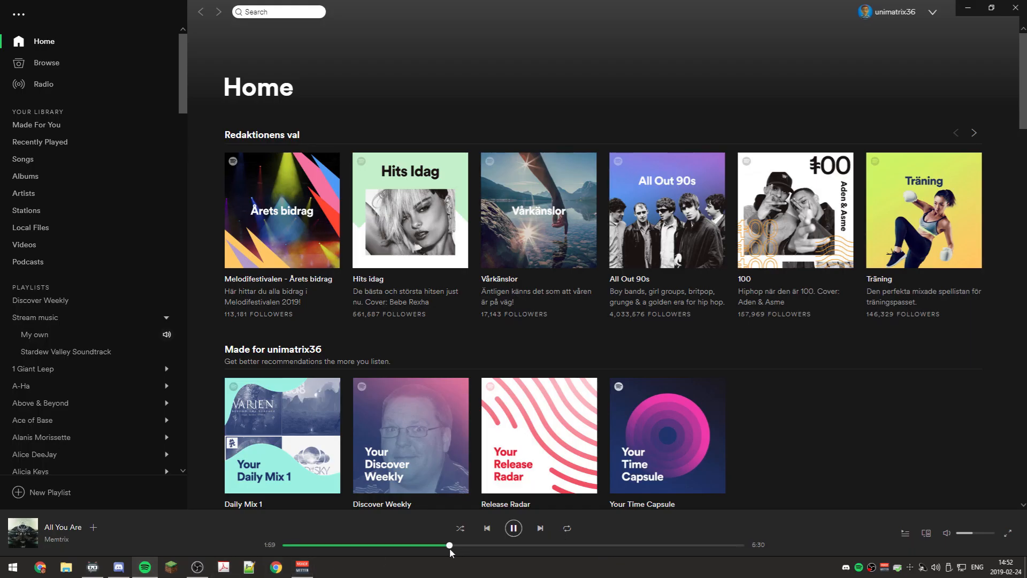
# Check the Music strip's level in VoiceMeeter, return to Spotify to stop the music, and minimize Spotify.
pyautogui.click(155, 570)
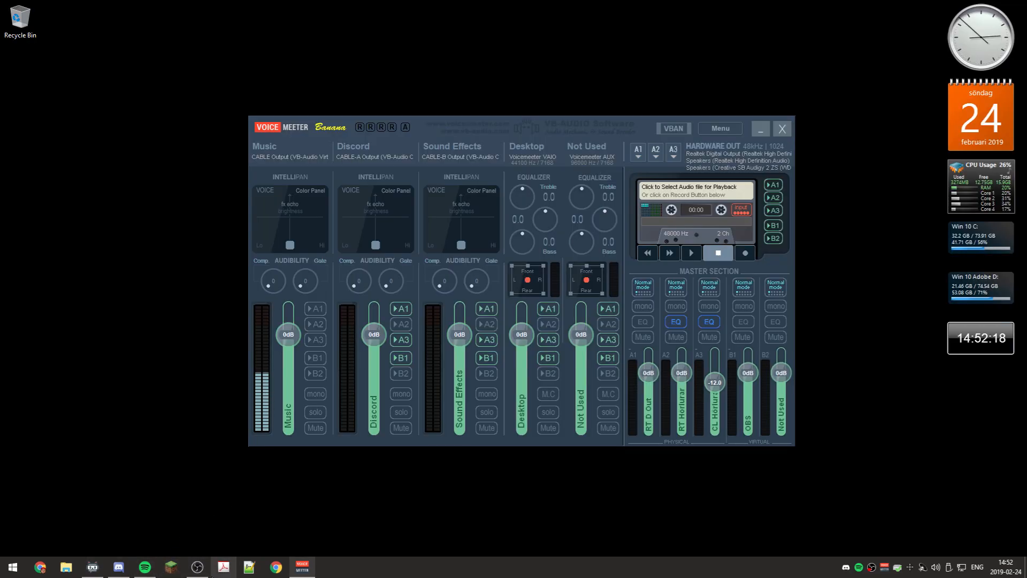
pyautogui.click(144, 570)
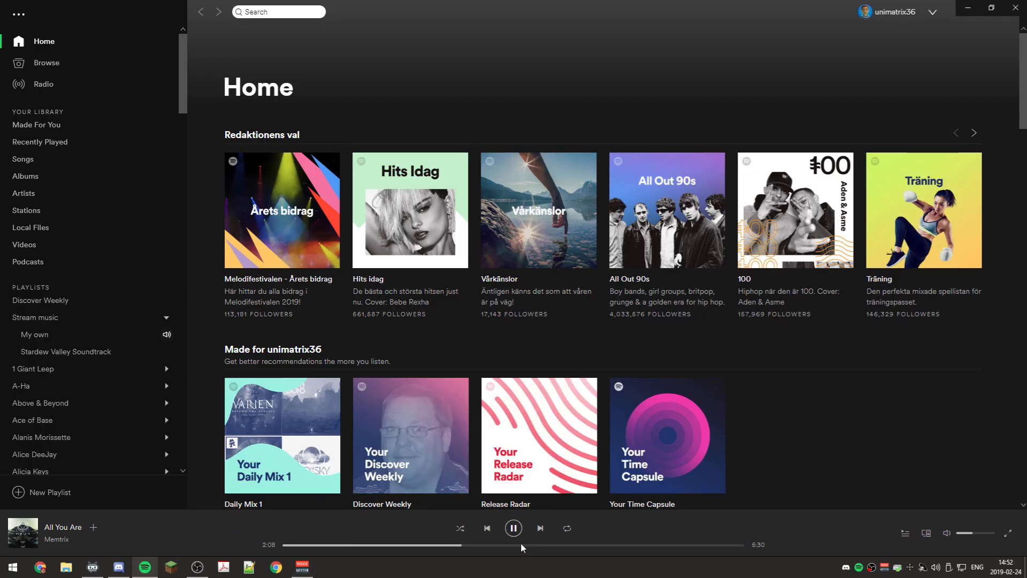
pyautogui.click(957, 9)
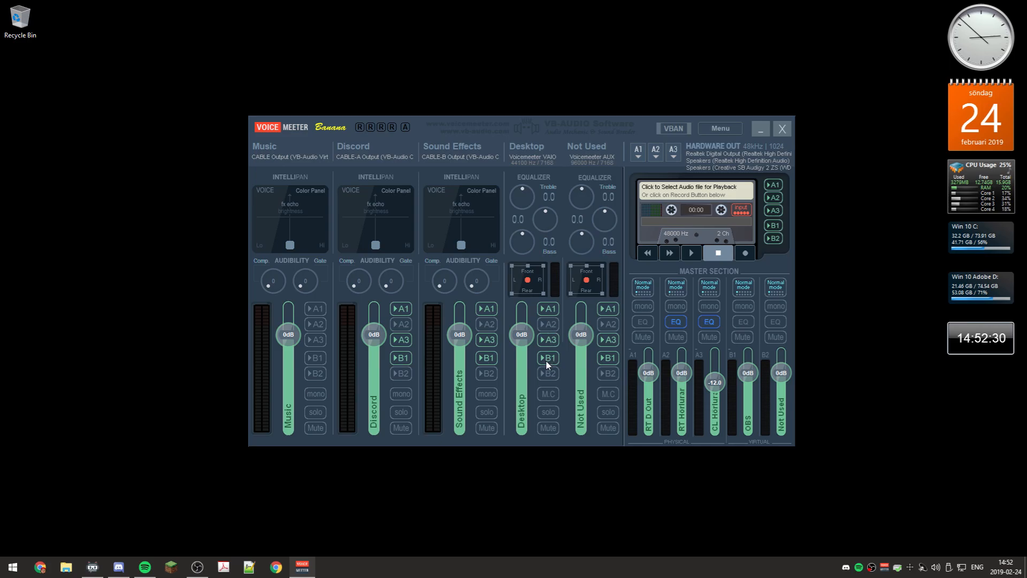
# Try output toggles on the Desktop, Not Used and Music strips, and send Music to A2 with A1 off.
pyautogui.click(548, 339)
pyautogui.click(609, 310)
pyautogui.click(608, 308)
pyautogui.click(317, 310)
pyautogui.click(317, 309)
pyautogui.click(320, 311)
pyautogui.click(316, 311)
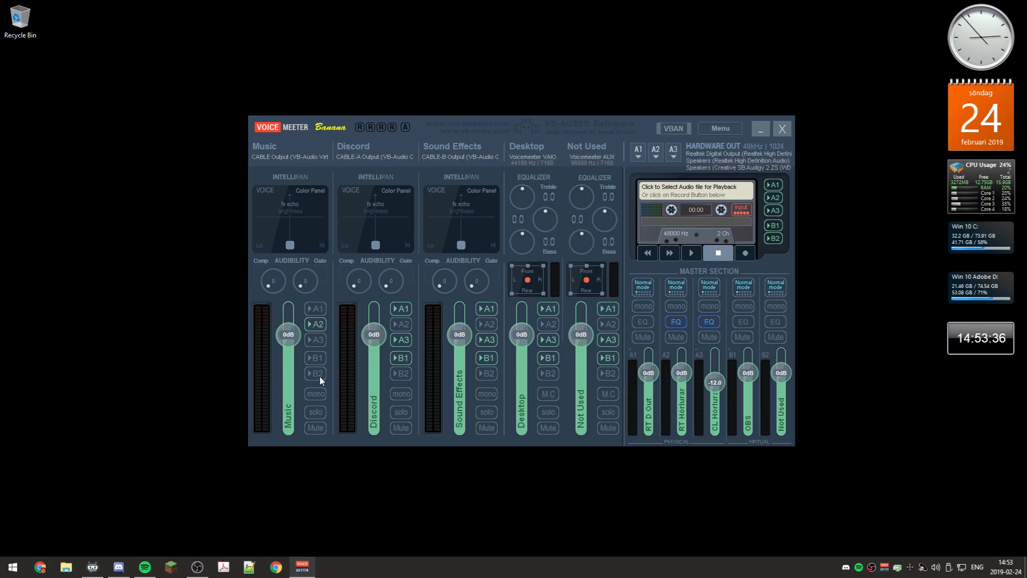
# Route the Music strip to outputs A1, A3 and B1 with A2 off, toggling A1 on Discord and Sound Effects for comparison.
pyautogui.click(317, 307)
pyautogui.click(319, 327)
pyautogui.click(319, 310)
pyautogui.click(400, 312)
pyautogui.click(405, 311)
pyautogui.click(487, 309)
pyautogui.click(321, 342)
pyautogui.click(317, 310)
pyautogui.click(313, 357)
pyautogui.click(318, 358)
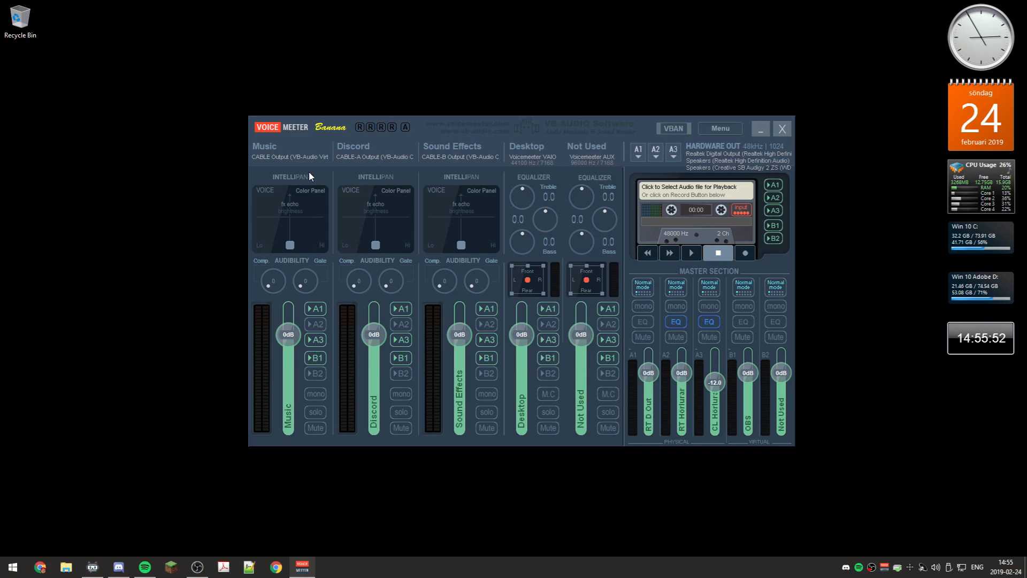
# Try toggling the mutes on master outputs A1, A2 and A3 and the Music strip's A1 and A3 routing.
pyautogui.click(318, 312)
pyautogui.click(642, 337)
pyautogui.click(646, 339)
pyautogui.click(676, 336)
pyautogui.click(671, 337)
pyautogui.click(708, 337)
pyautogui.click(318, 341)
# Open the names of the A1 and A3 master faders for editing and close each without entering a new name.
pyautogui.doubleClick(650, 432)
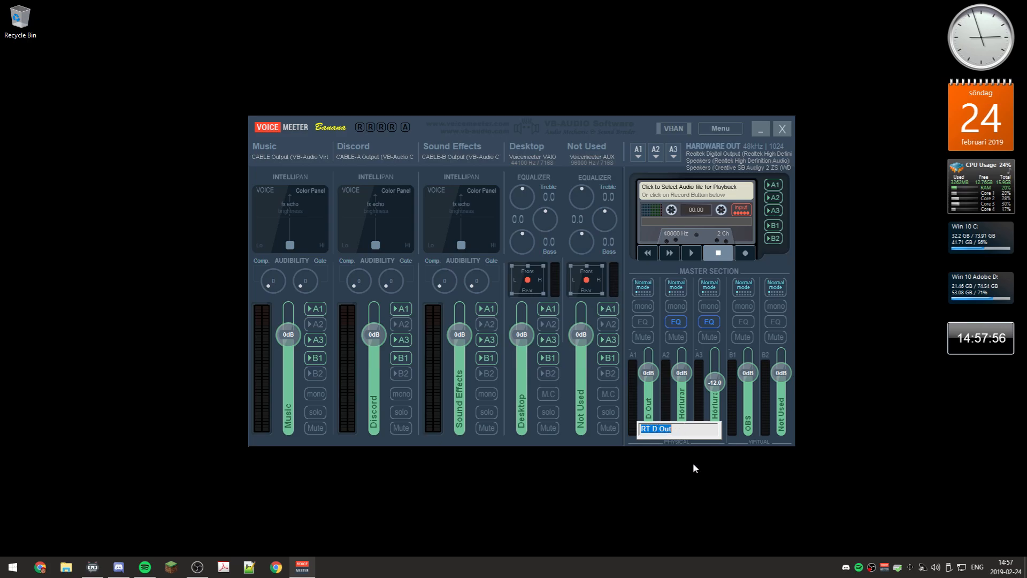
pyautogui.press('Return')
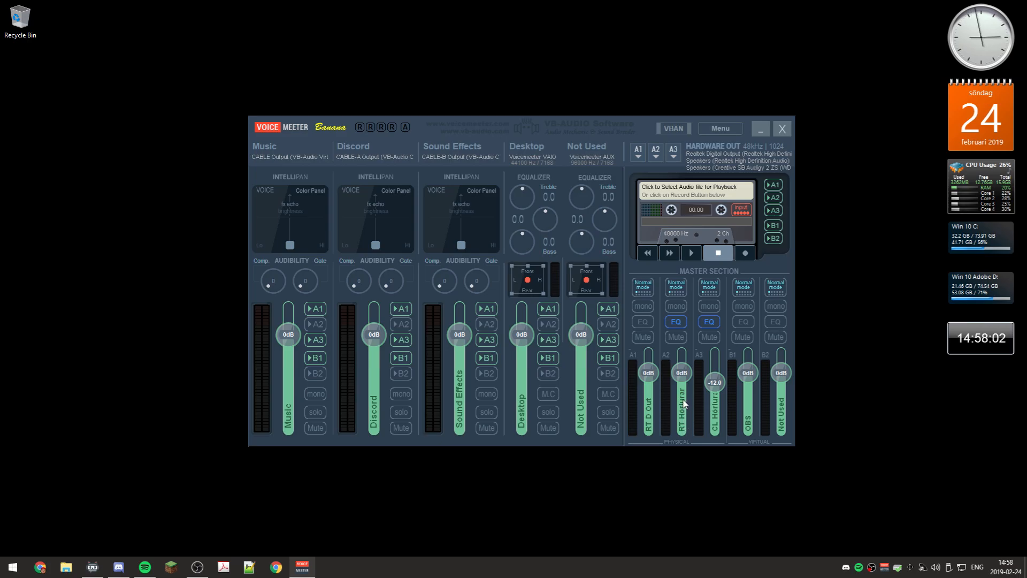
pyautogui.doubleClick(715, 428)
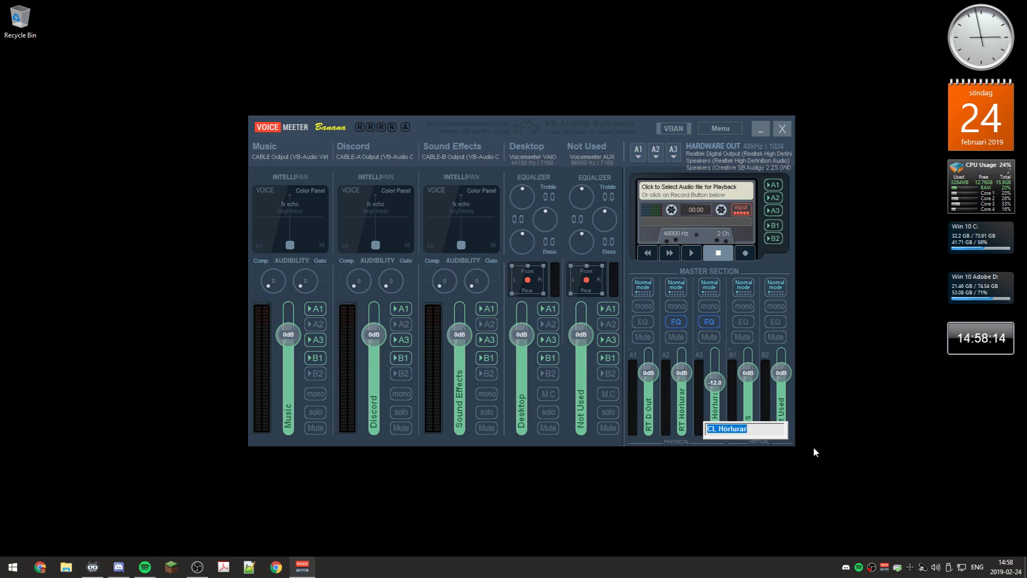
pyautogui.press('Return')
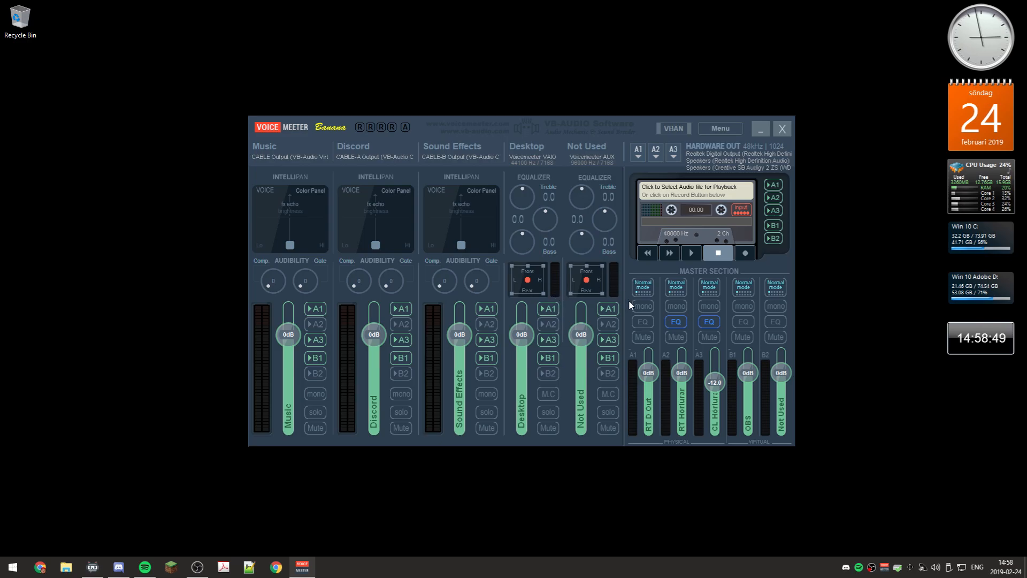
# Open the Windows Sound Control Panel from the sound settings and check the default playback device among the playback devices.
pyautogui.rightClick(936, 567)
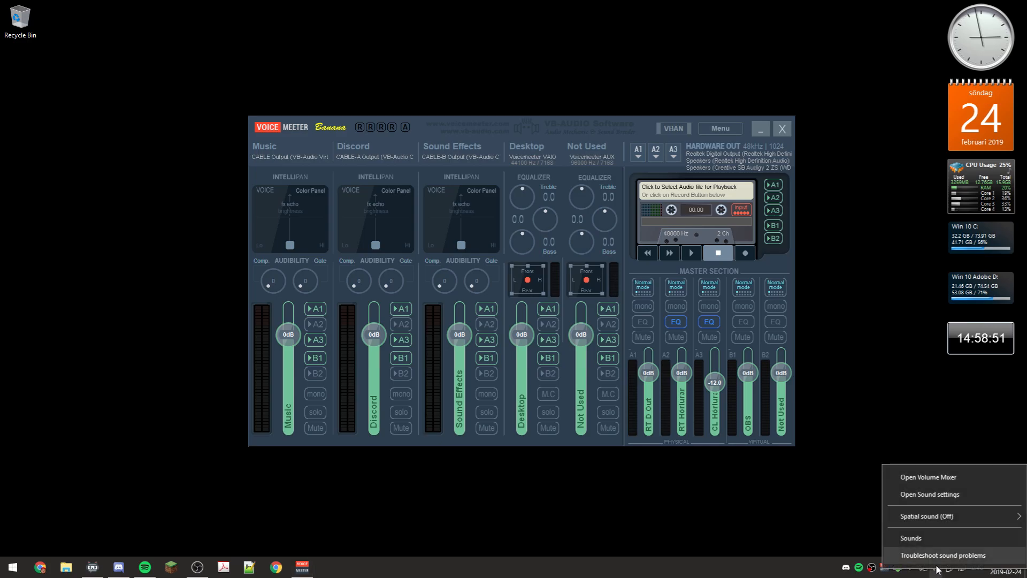
pyautogui.click(945, 495)
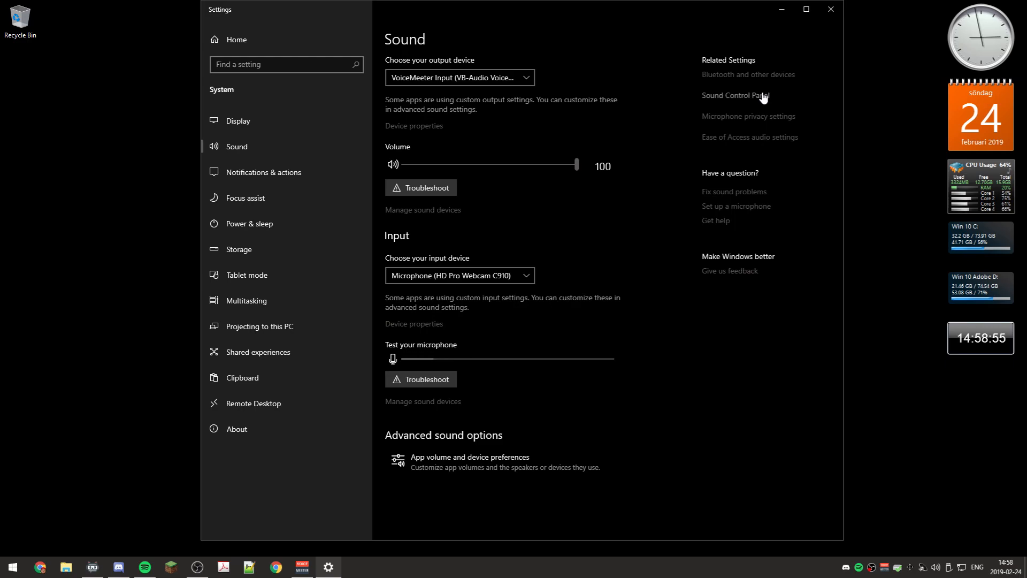
pyautogui.click(764, 96)
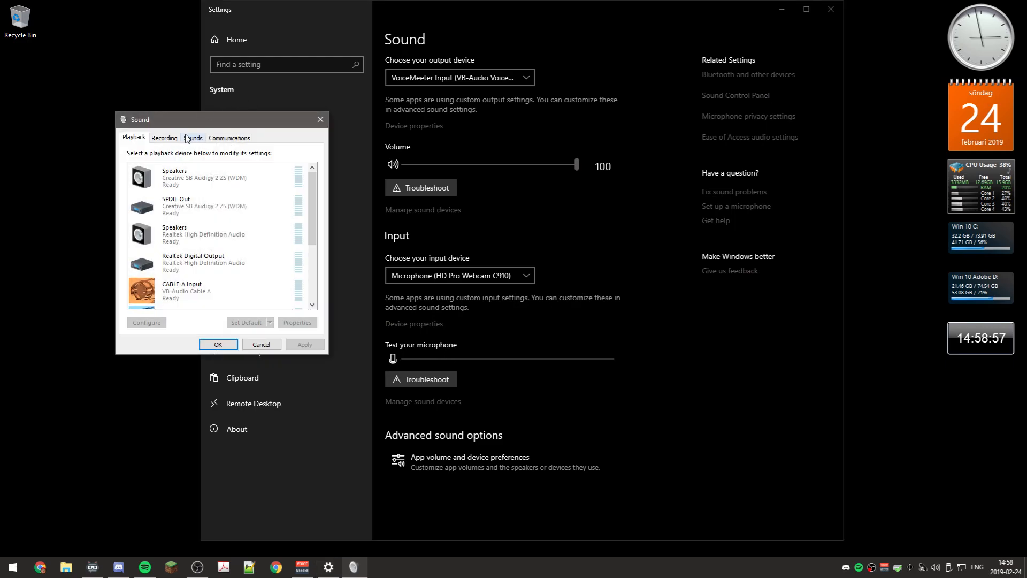
pyautogui.scroll(-3, 287, 252)
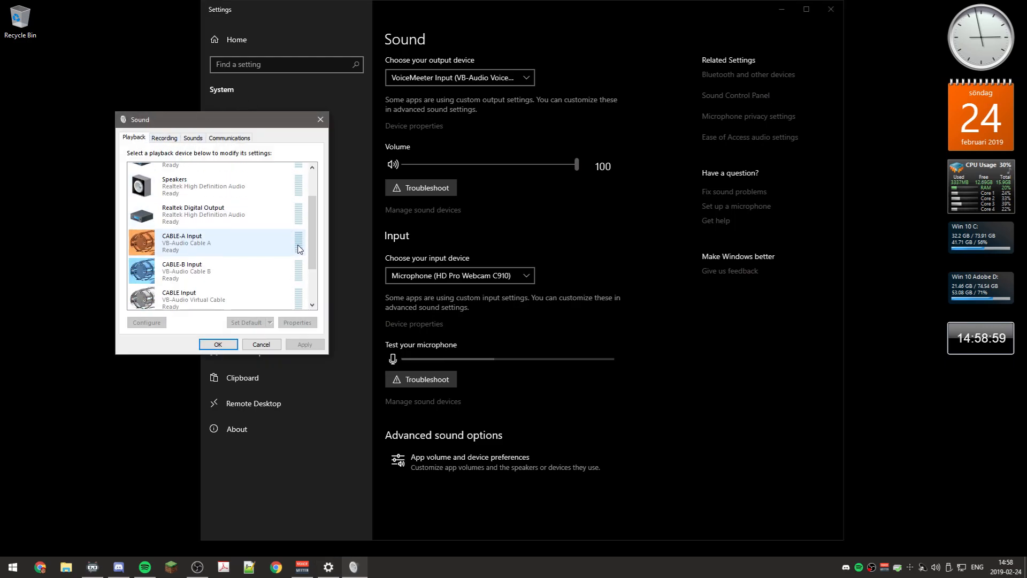
pyautogui.scroll(-3, 320, 310)
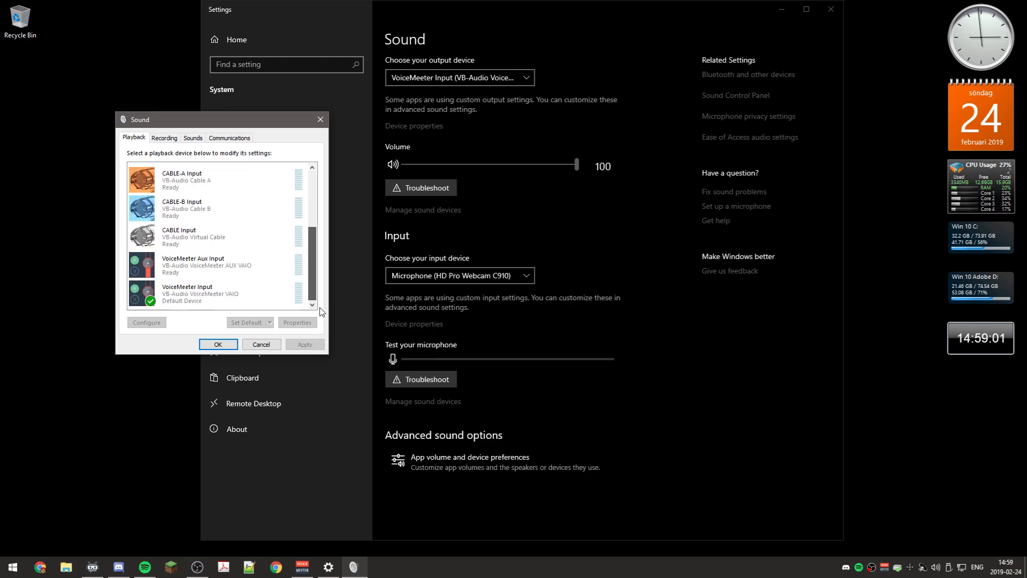
pyautogui.click(217, 303)
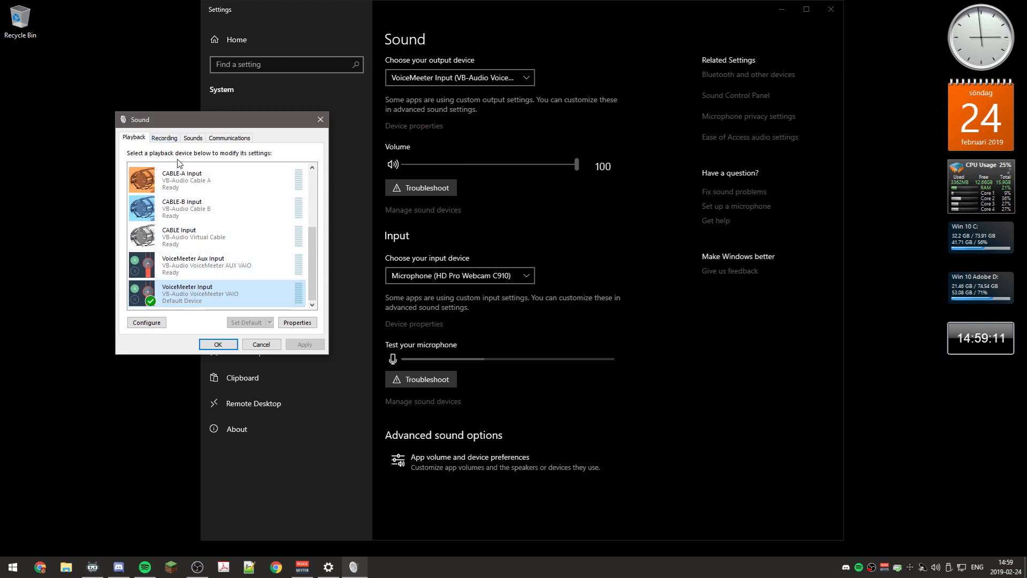
# Check which microphone is the default among the recording devices, and close the Sound dialog.
pyautogui.click(172, 137)
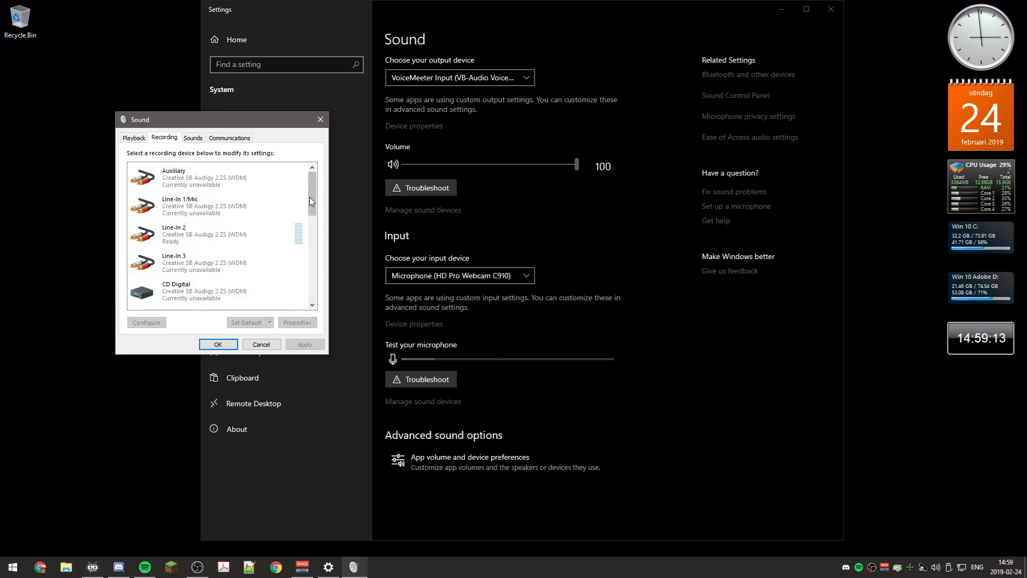
pyautogui.scroll(-5, 309, 197)
pyautogui.click(267, 199)
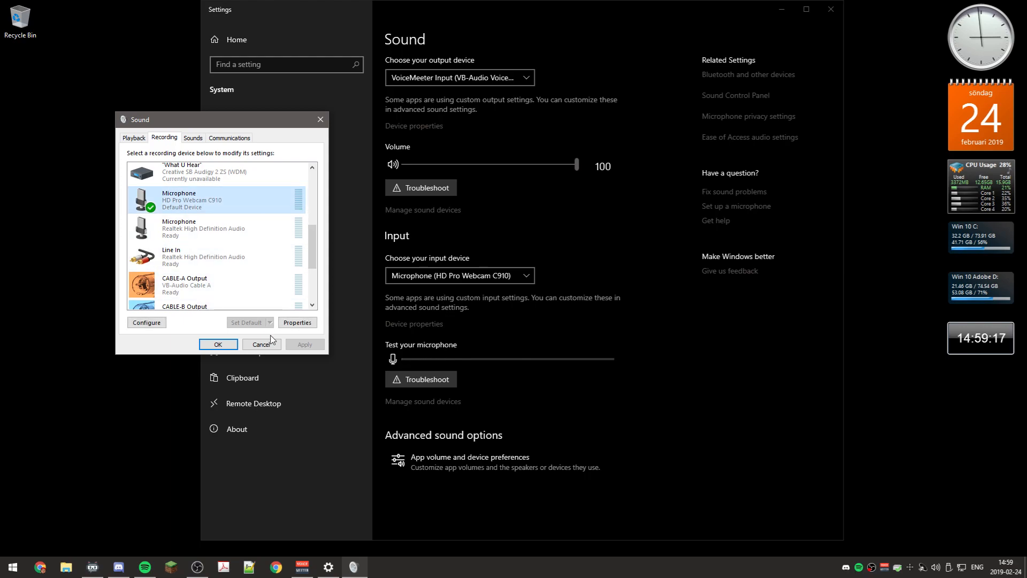
pyautogui.click(225, 347)
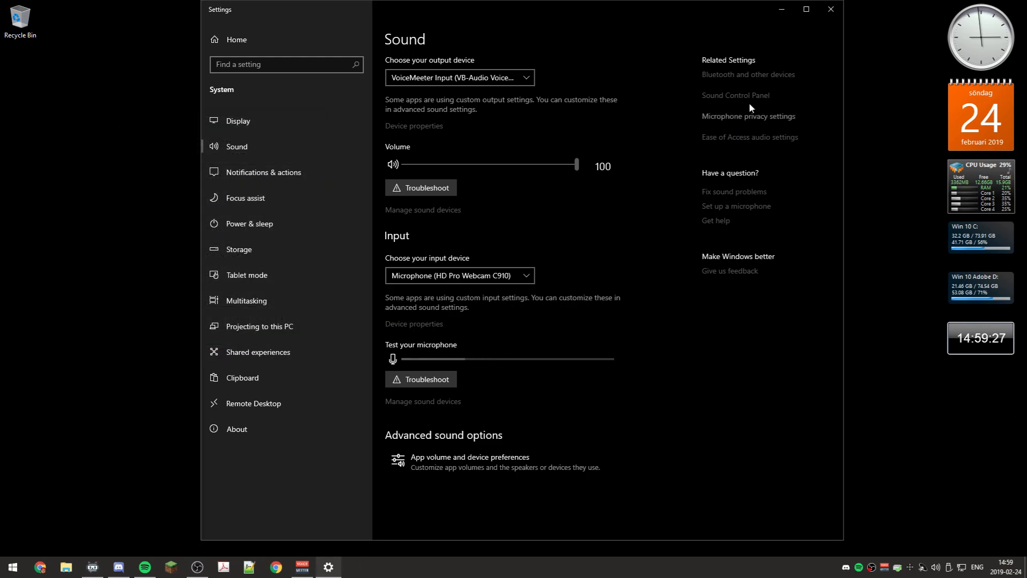
# Review each app's audio devices in App volume and device preferences, close Settings, and look over VoiceMeeter's main options.
pyautogui.click(448, 468)
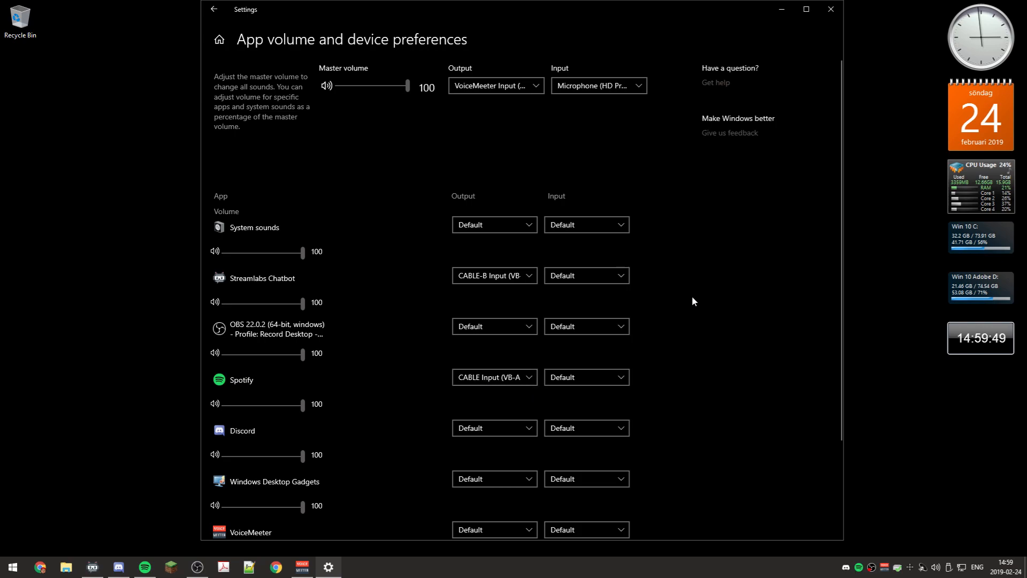
pyautogui.click(824, 11)
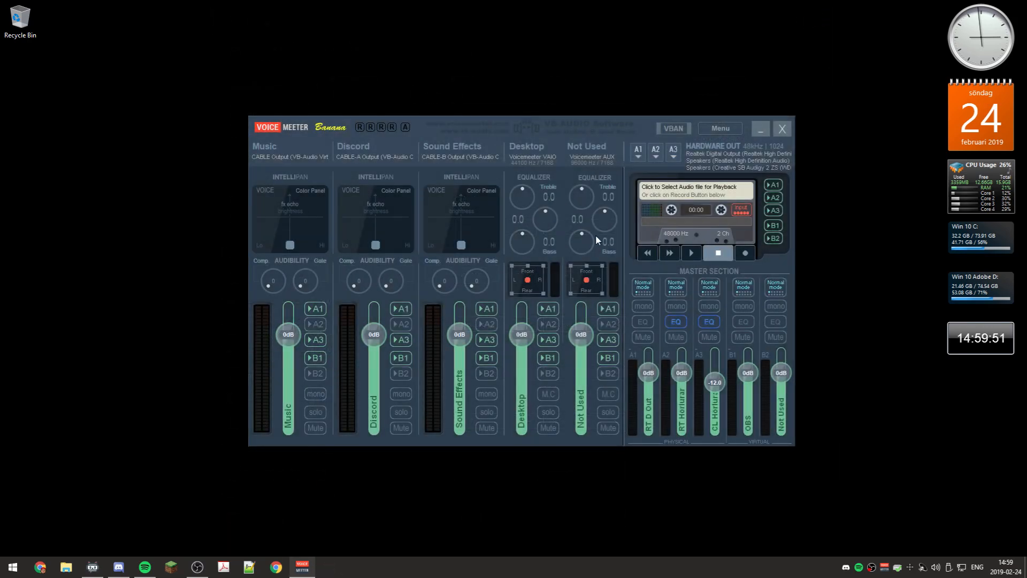
pyautogui.click(733, 130)
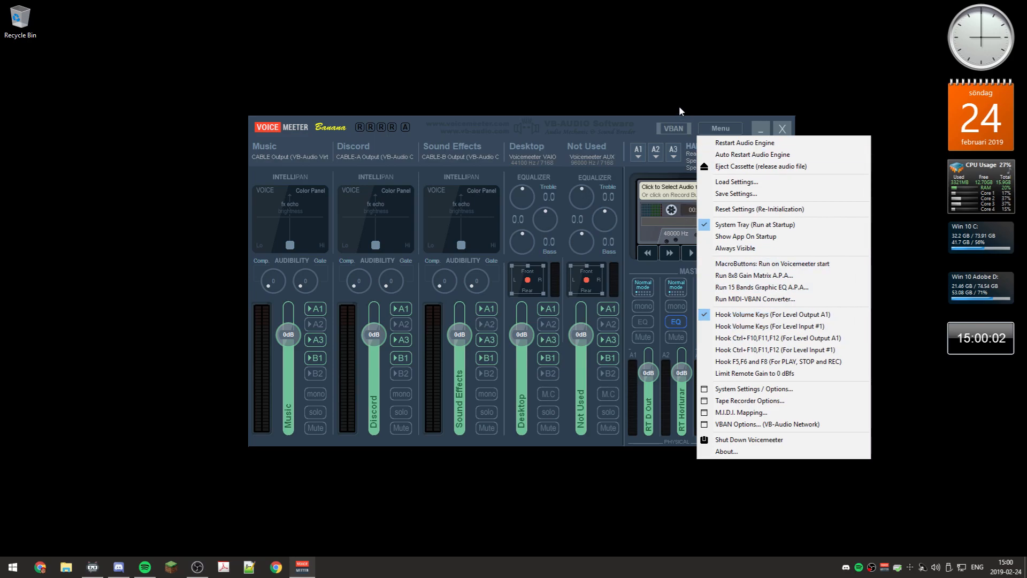
pyautogui.click(642, 115)
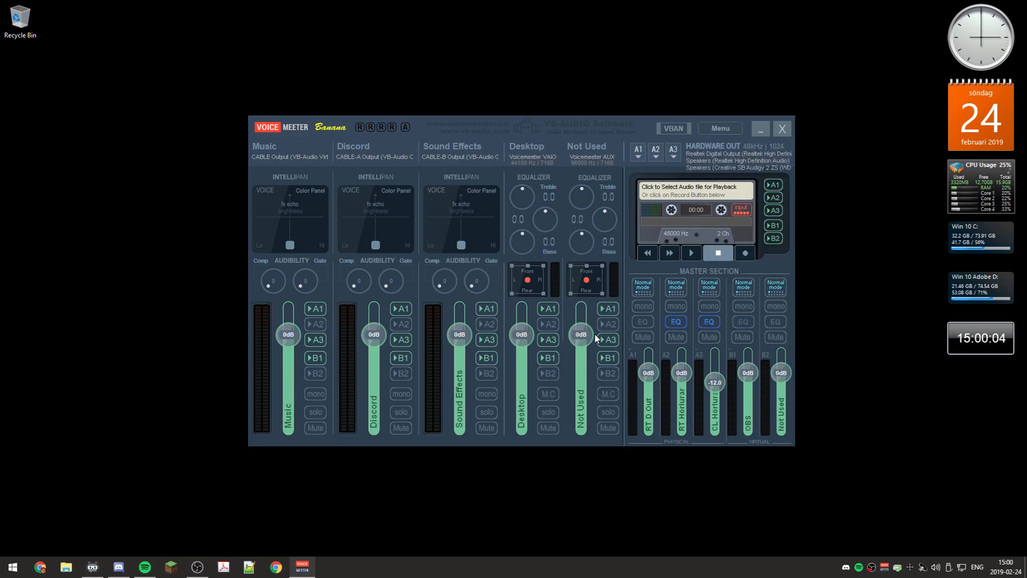
# Lower the Music strip's gain to about -23.2 dB and the Sound Effects strip's gain to about -11.6 dB.
pyautogui.moveTo(288, 338)
pyautogui.mouseDown()
pyautogui.moveTo(287, 363)
pyautogui.moveTo(292, 327)
pyautogui.moveTo(292, 341)
pyautogui.mouseUp()
pyautogui.moveTo(289, 338); pyautogui.dragTo(290, 351)
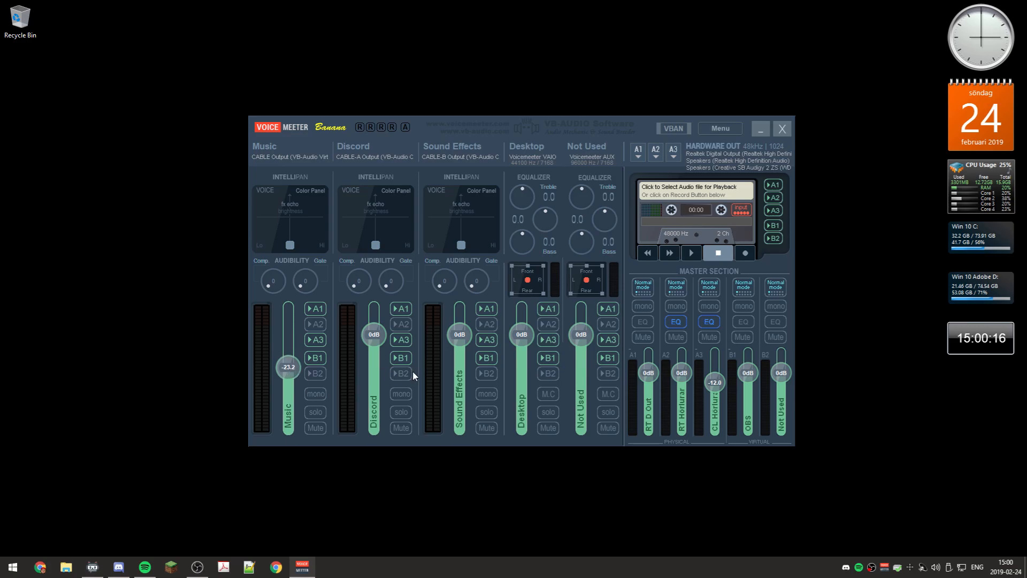
pyautogui.moveTo(460, 335); pyautogui.dragTo(463, 354)
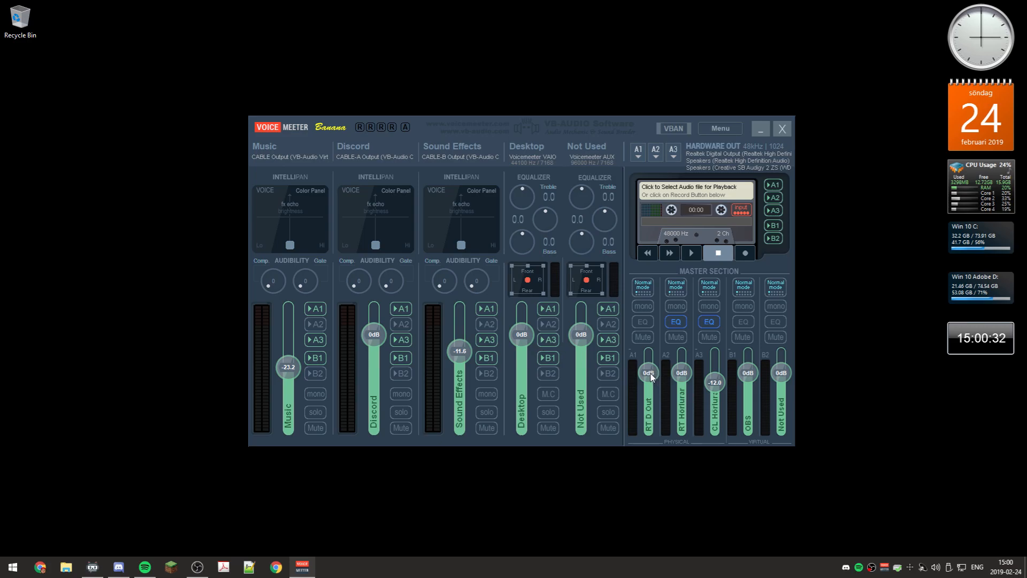
# Try lowering the RT D Out master fader to about -20.5 dB, and reset its gain to 0 dB.
pyautogui.moveTo(650, 375); pyautogui.dragTo(650, 390)
pyautogui.moveTo(648, 384)
pyautogui.mouseDown()
pyautogui.moveTo(648, 397)
pyautogui.moveTo(648, 382)
pyautogui.mouseUp()
pyautogui.moveTo(647, 389); pyautogui.dragTo(650, 395)
pyautogui.doubleClick(651, 391)
pyautogui.write('0')
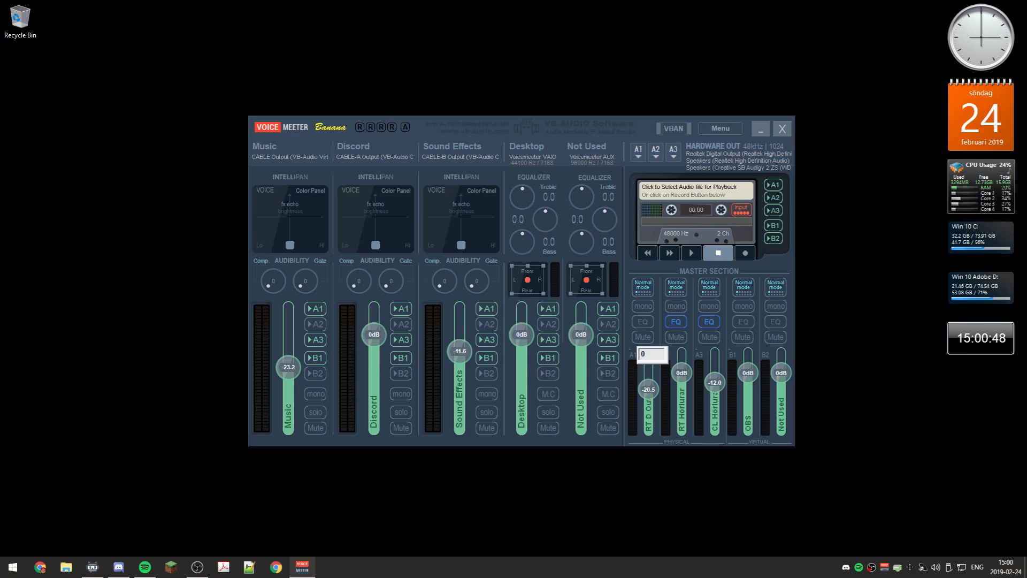
pyautogui.press('Return')
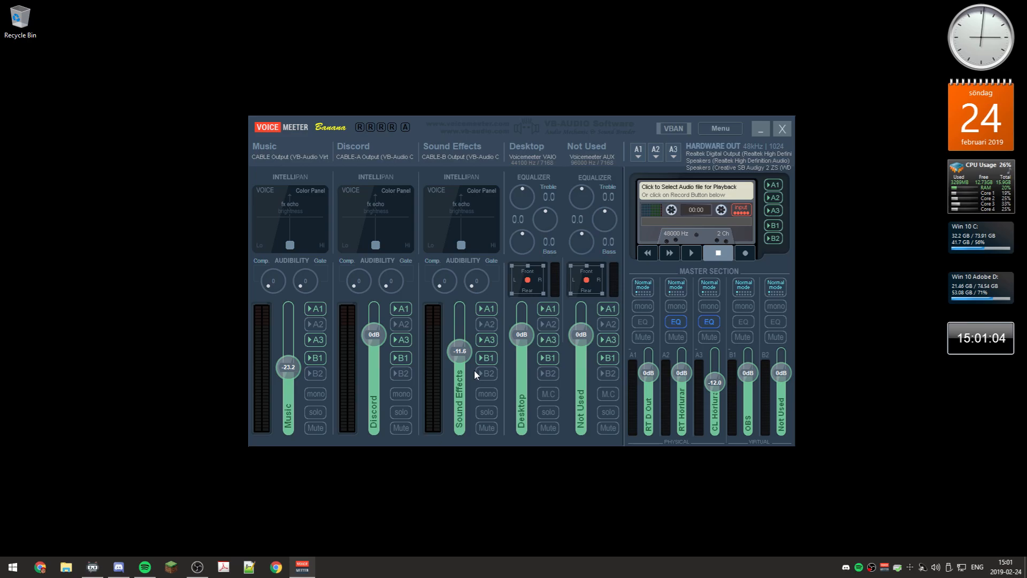
# Readjust the Sound Effects strip's gain to about -12.8 dB.
pyautogui.moveTo(460, 351)
pyautogui.mouseDown()
pyautogui.moveTo(462, 377)
pyautogui.moveTo(462, 348)
pyautogui.moveTo(463, 359)
pyautogui.mouseUp()
pyautogui.scroll(3, 463, 358)
# Switch to the recording OBS window, maximize and restore it to view the mixer, and move it off this screen.
pyautogui.click(197, 566)
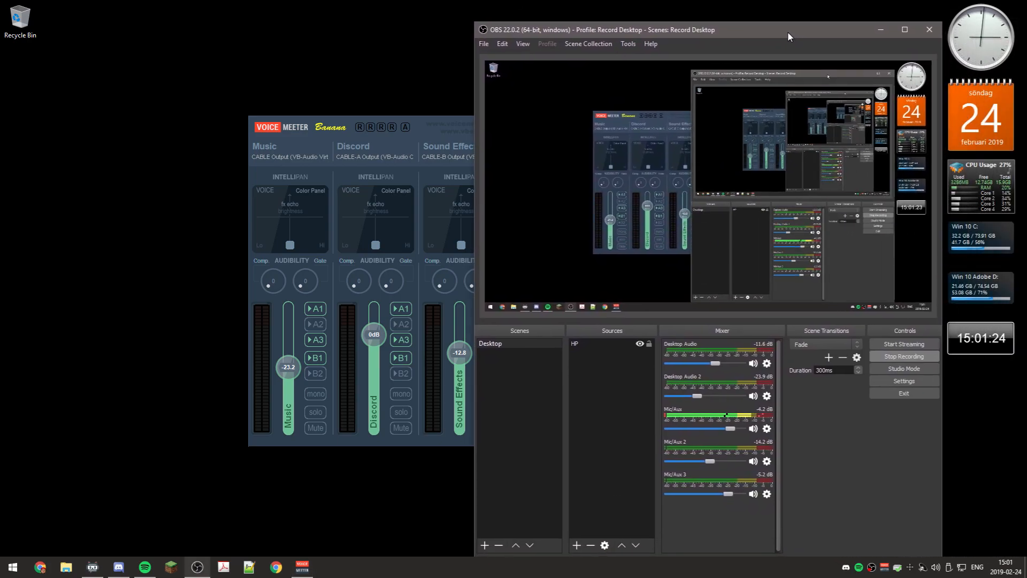
pyautogui.moveTo(787, 31); pyautogui.dragTo(787, 26)
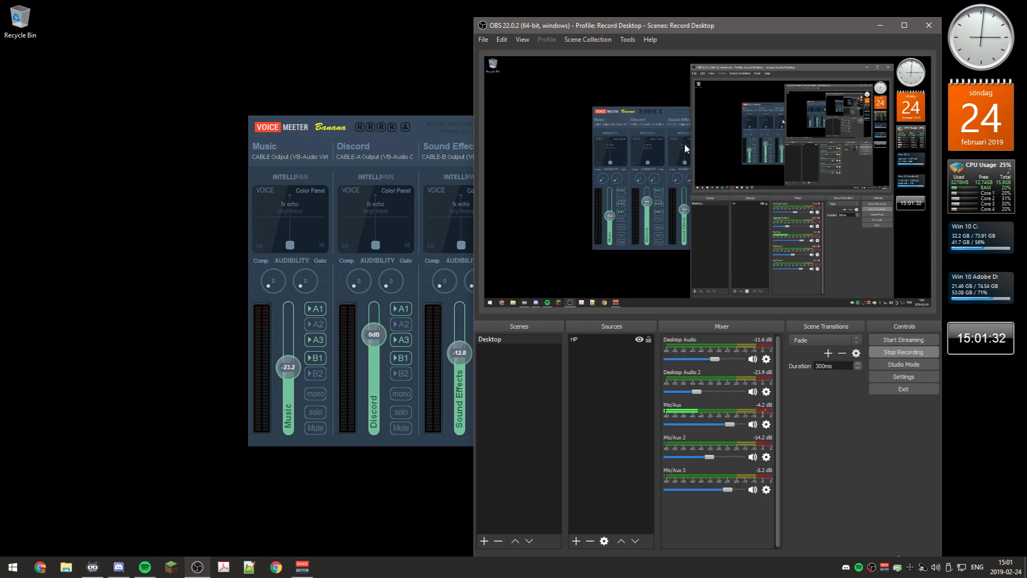
pyautogui.doubleClick(675, 26)
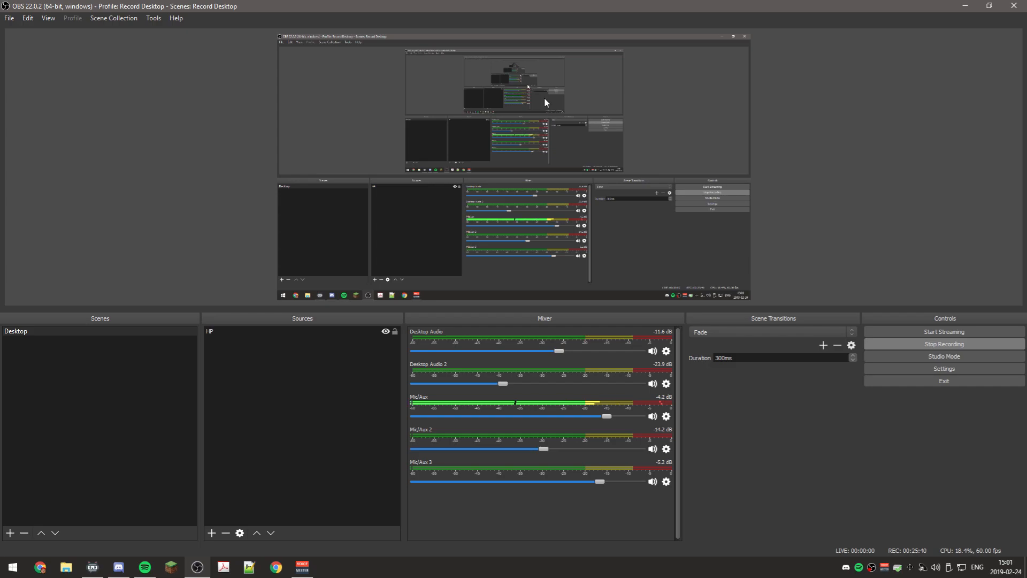
pyautogui.doubleClick(599, 8)
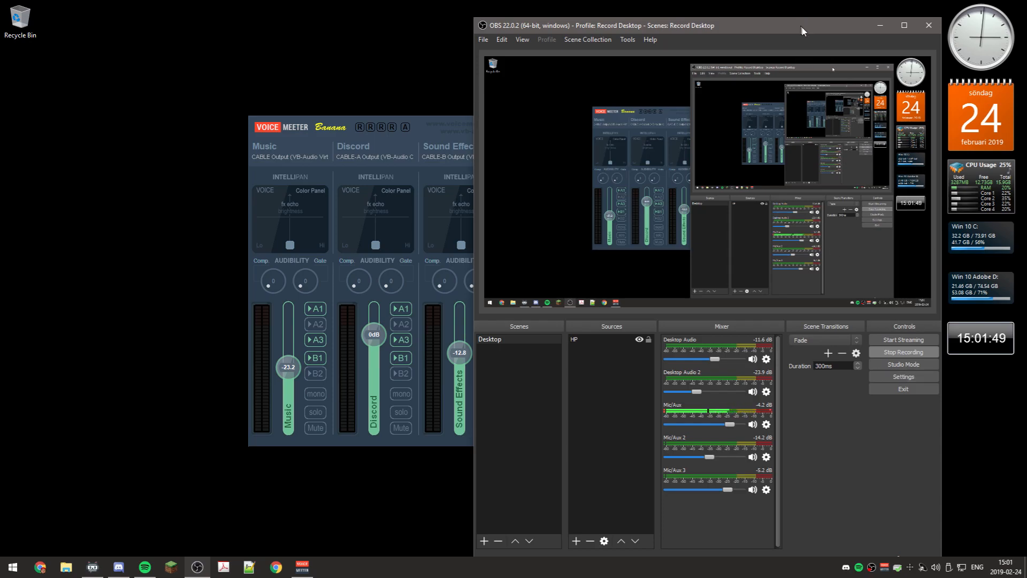
pyautogui.moveTo(800, 26); pyautogui.dragTo(1026, 122)
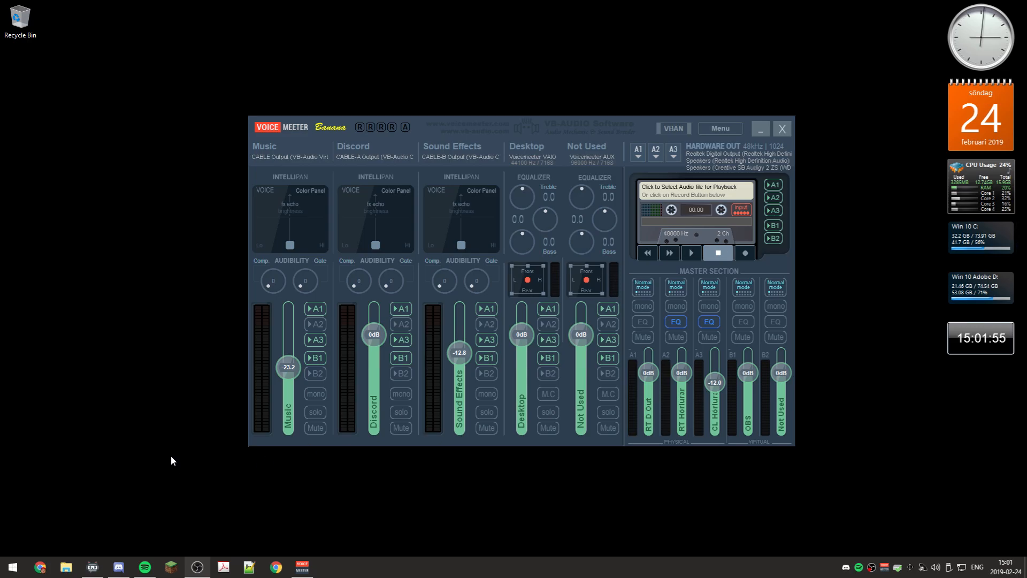
# Launch an additional OBS instance, accepting the option to run it alongside the one already open.
pyautogui.press('super')
pyautogui.write('o')
pyautogui.press('Return')
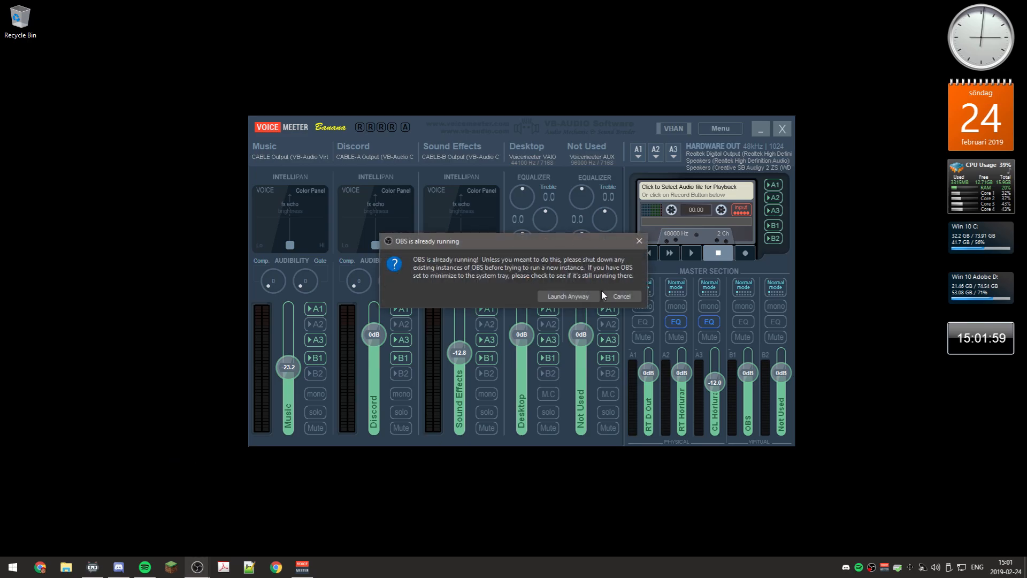
pyautogui.click(579, 295)
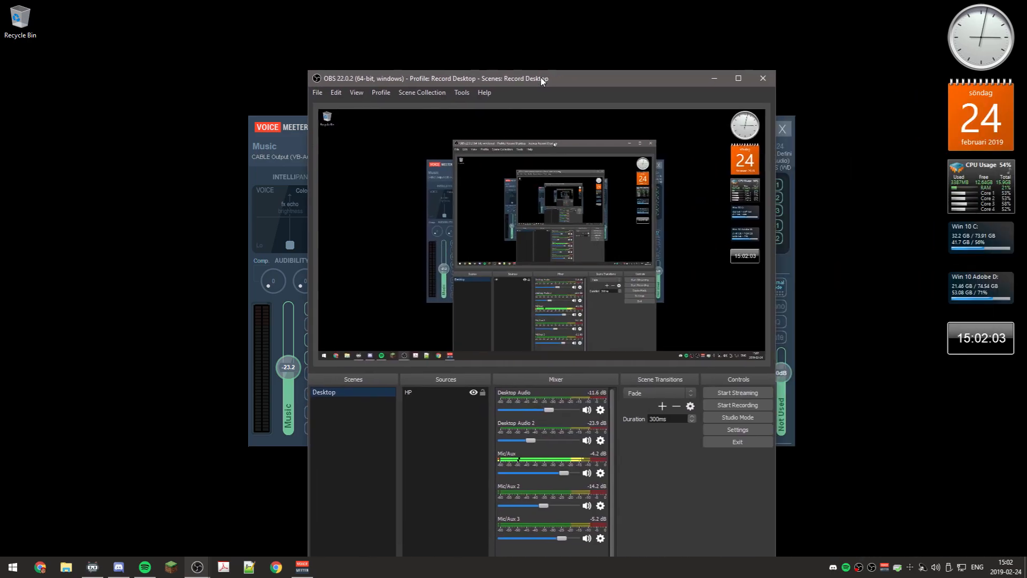
# Resize the new OBS window with the Sizer preset OBS and arrange it side by side with the VoiceMeeter window.
pyautogui.moveTo(541, 78); pyautogui.dragTo(537, 61)
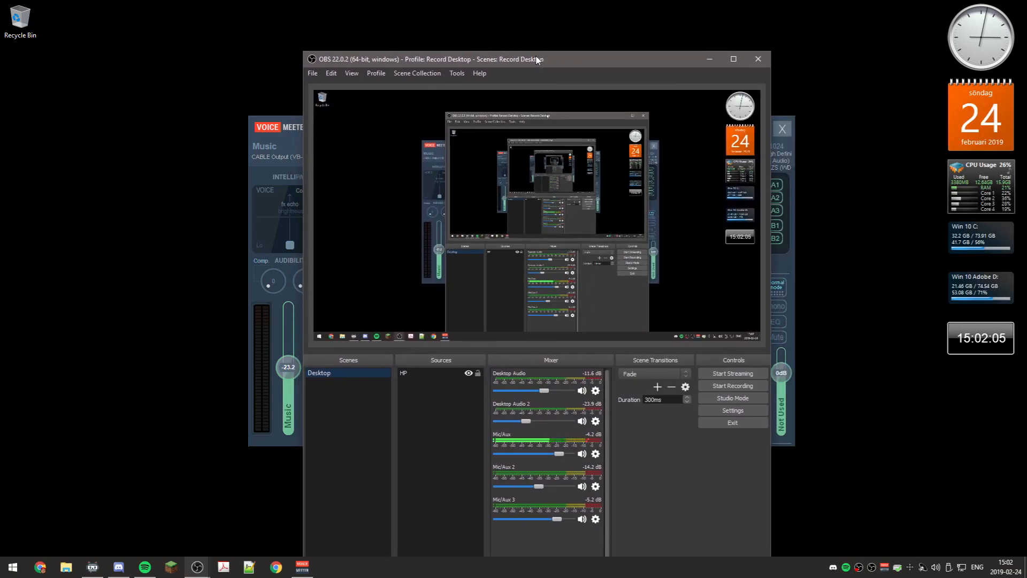
pyautogui.rightClick(541, 61)
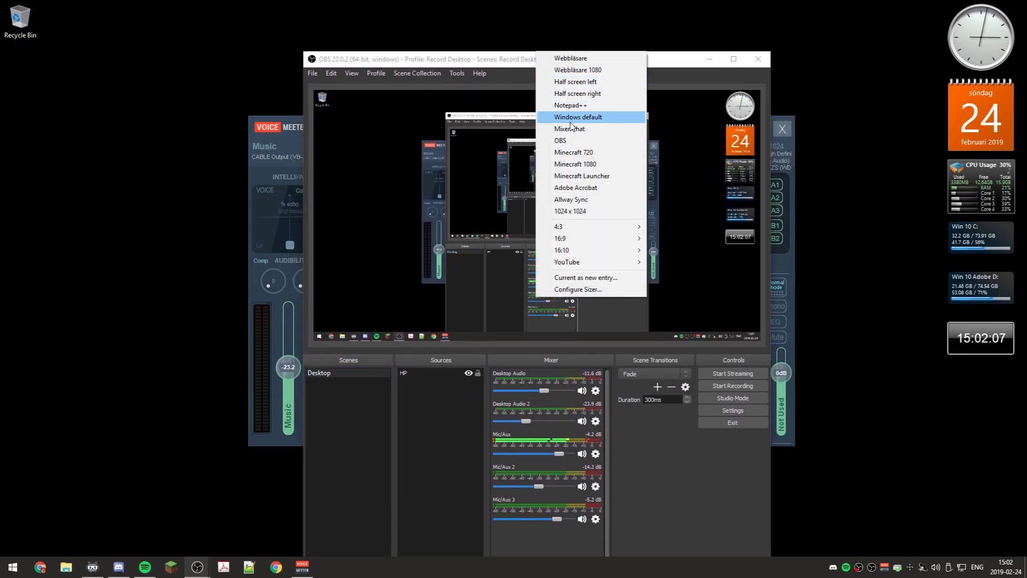
pyautogui.click(571, 141)
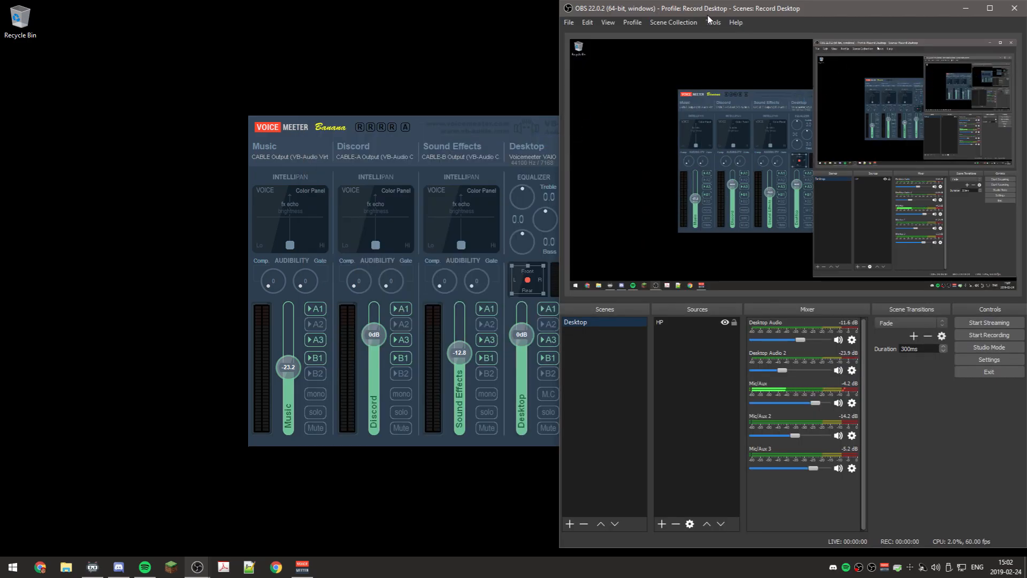
pyautogui.moveTo(715, 9); pyautogui.dragTo(526, 3)
pyautogui.doubleClick(526, 5)
pyautogui.moveTo(711, 15); pyautogui.dragTo(587, 16)
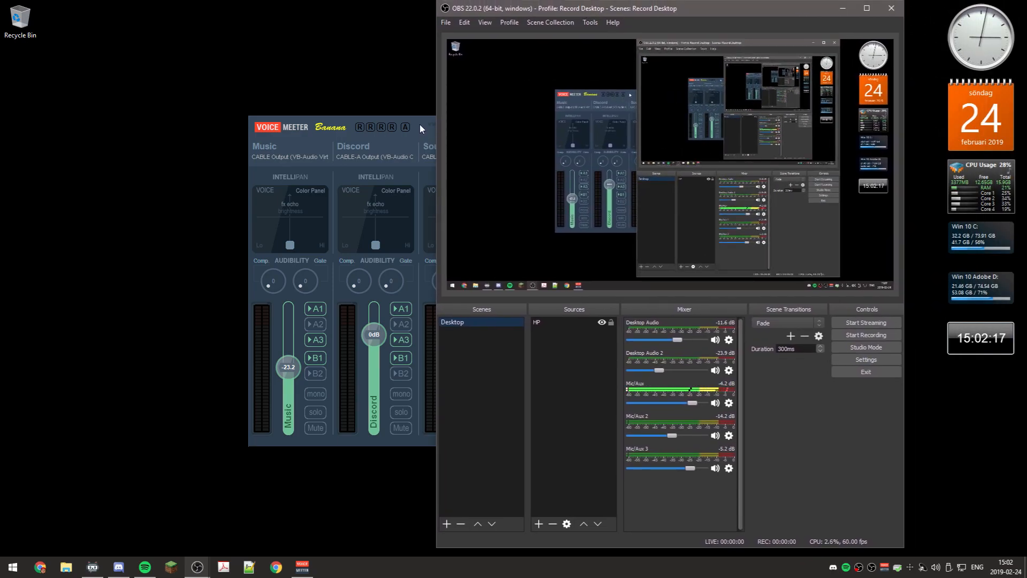
pyautogui.moveTo(419, 120); pyautogui.dragTo(185, 121)
pyautogui.moveTo(700, 6); pyautogui.dragTo(817, 9)
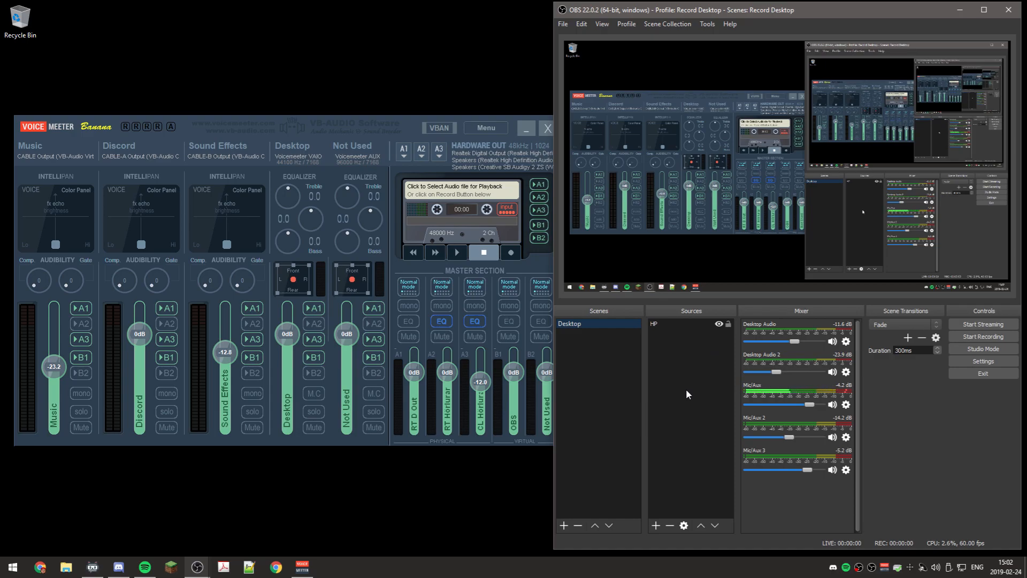
# Switch both the OBS profile and the scene collection to Stream Mixer.
pyautogui.click(627, 23)
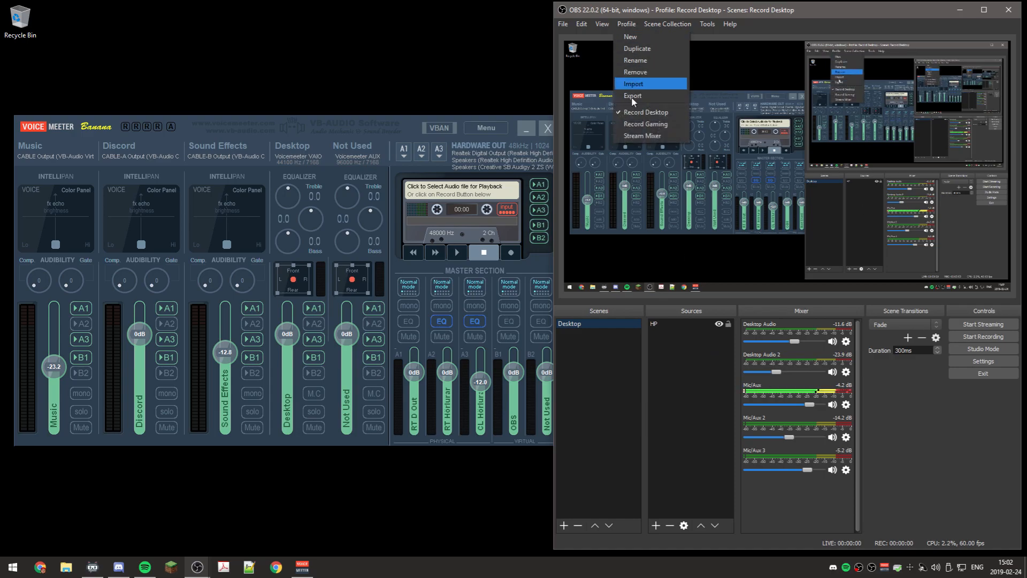
pyautogui.click(641, 135)
pyautogui.click(654, 24)
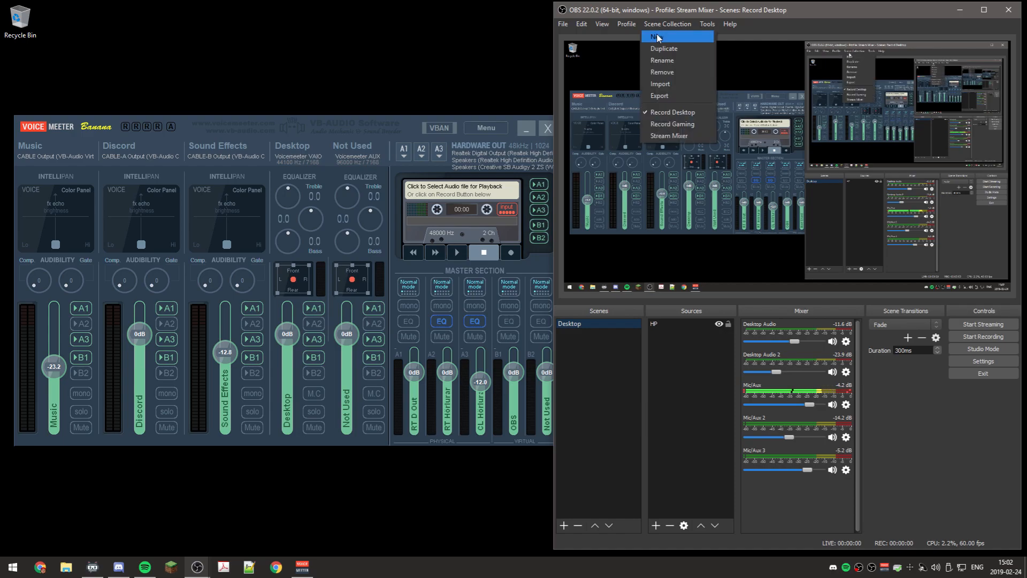
pyautogui.click(675, 136)
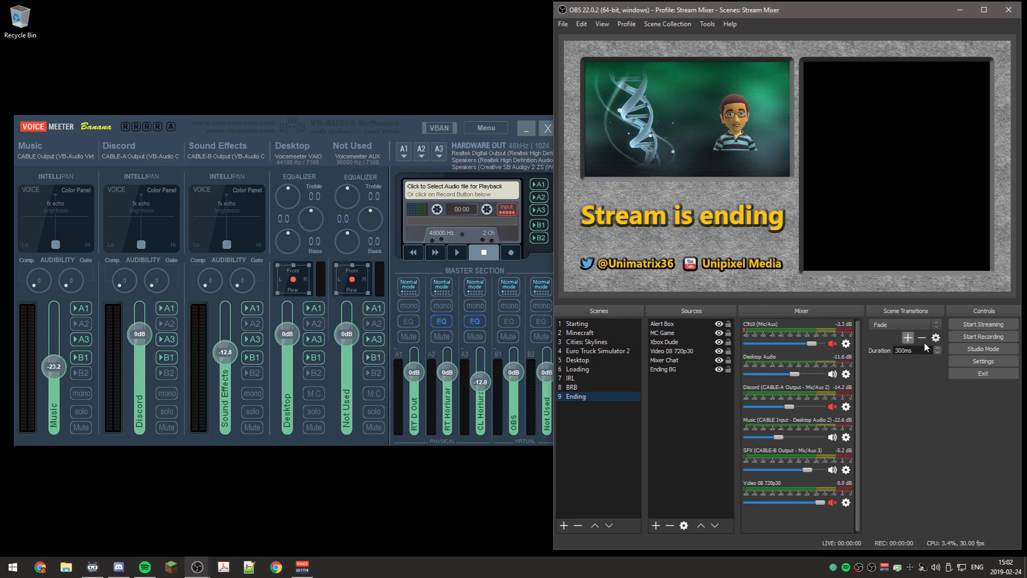
# Choose VoiceMeeter Input (VB-Audio VoiceMeeter VAIO) as the Desktop Audio Device in the audio settings, accept them, and switch to the Loading scene.
pyautogui.click(976, 361)
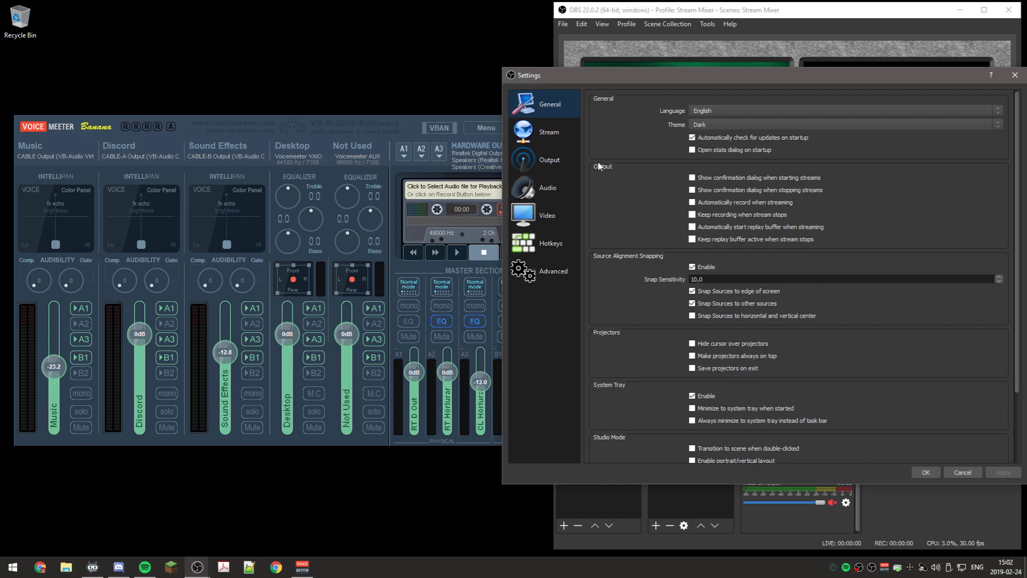
pyautogui.click(555, 186)
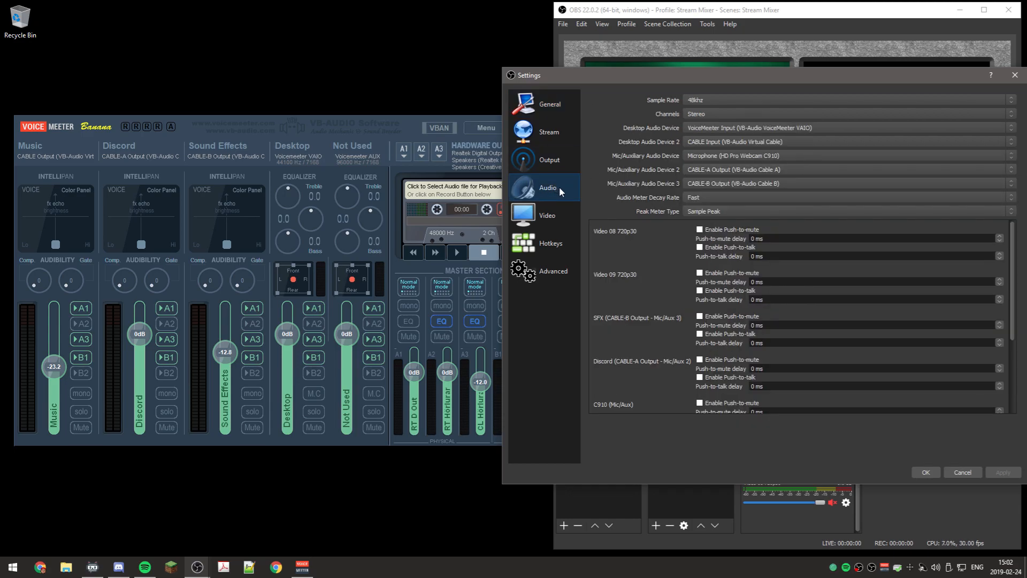
pyautogui.click(733, 129)
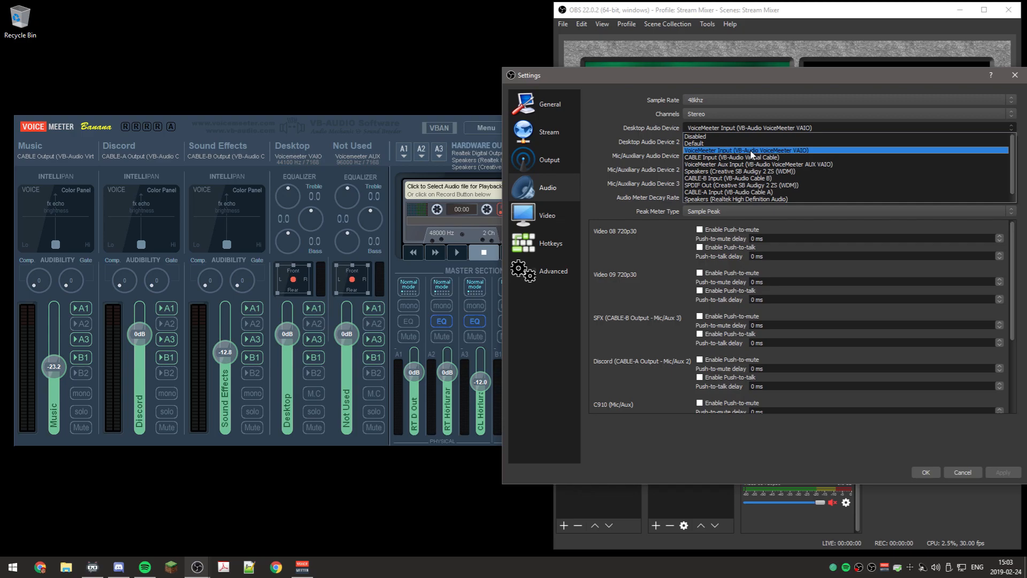
pyautogui.click(750, 150)
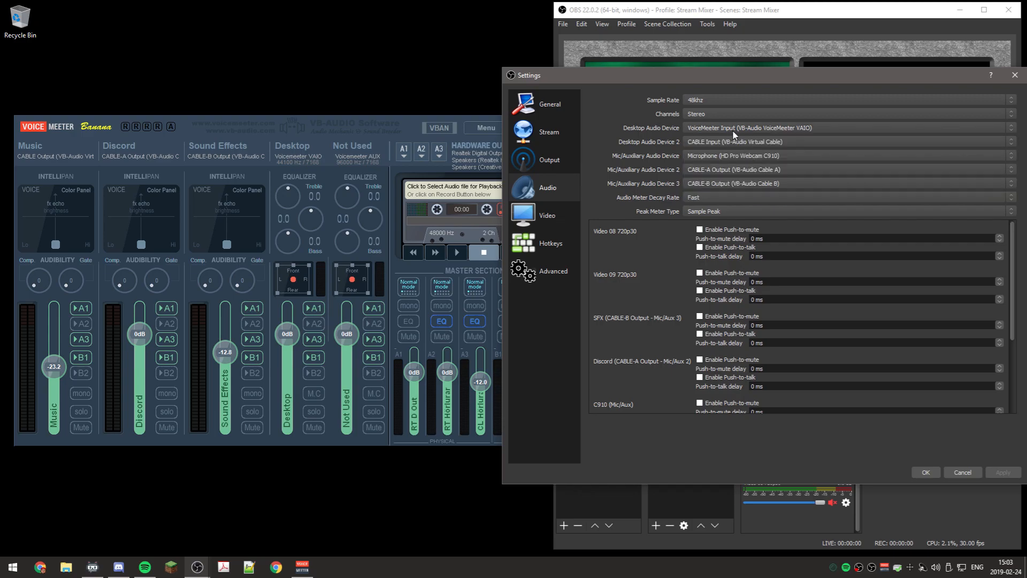
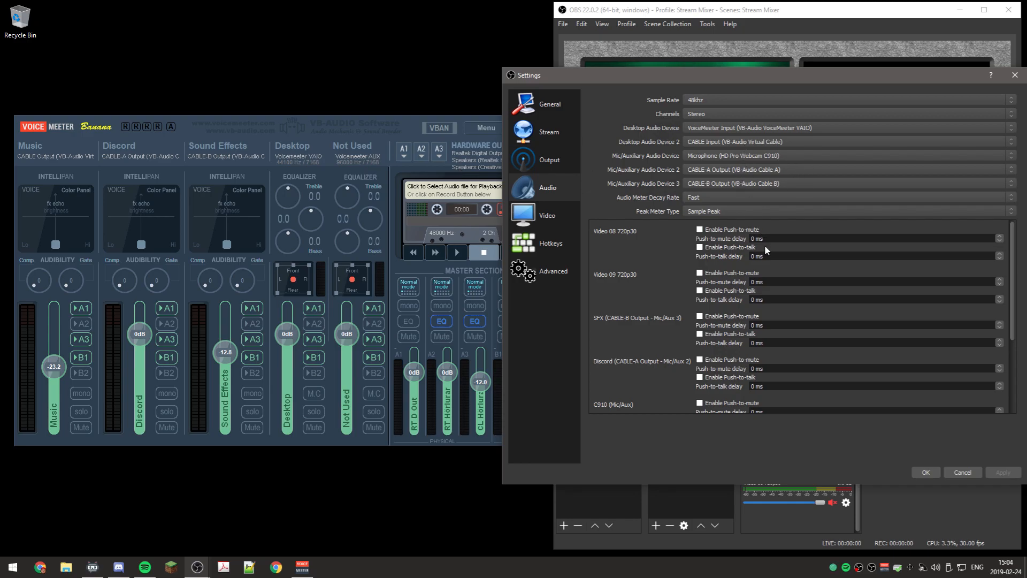
pyautogui.click(925, 473)
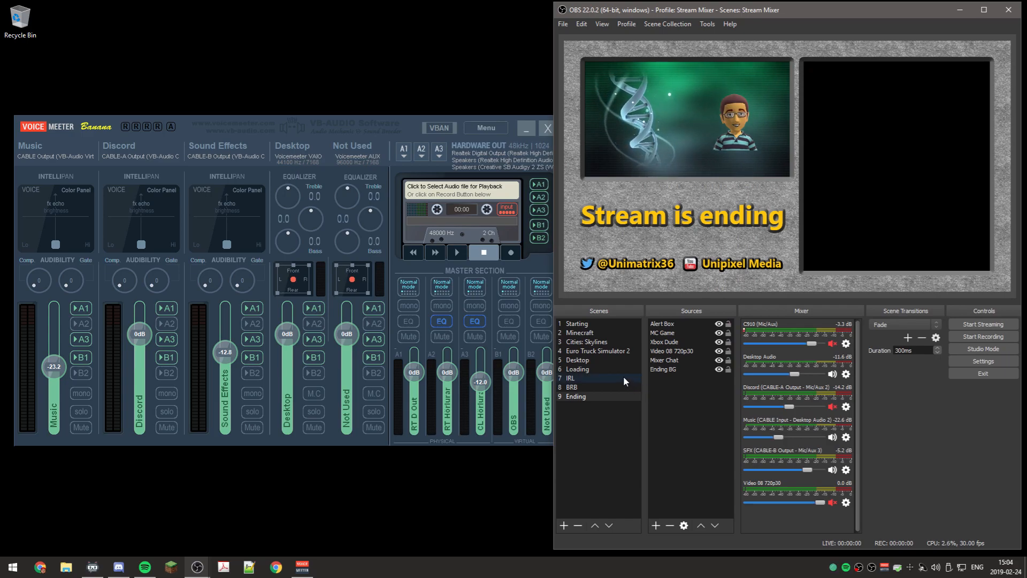
pyautogui.press('6')
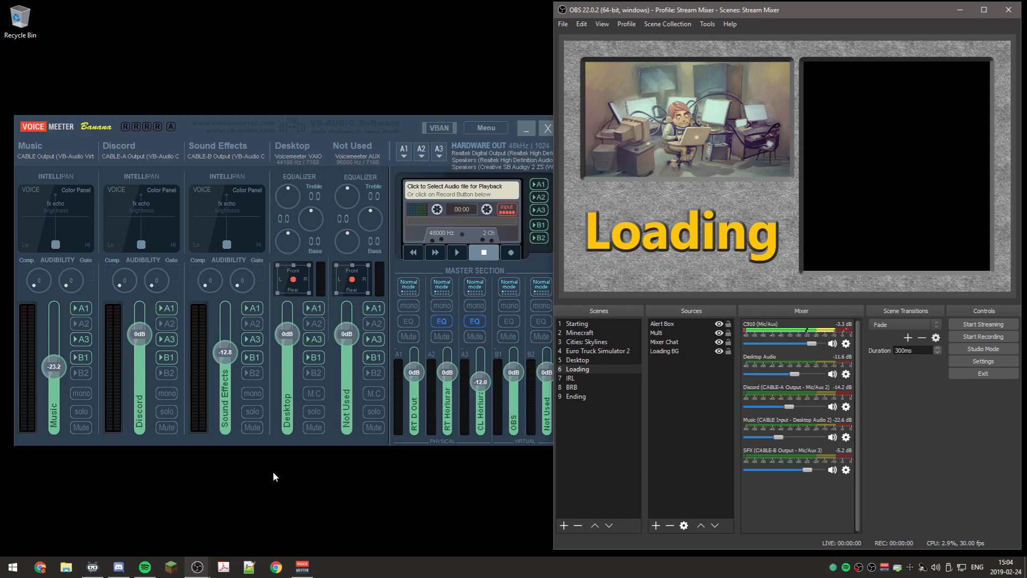
# Search Windows for %appdata% and open that folder in File Explorer.
pyautogui.click(12, 567)
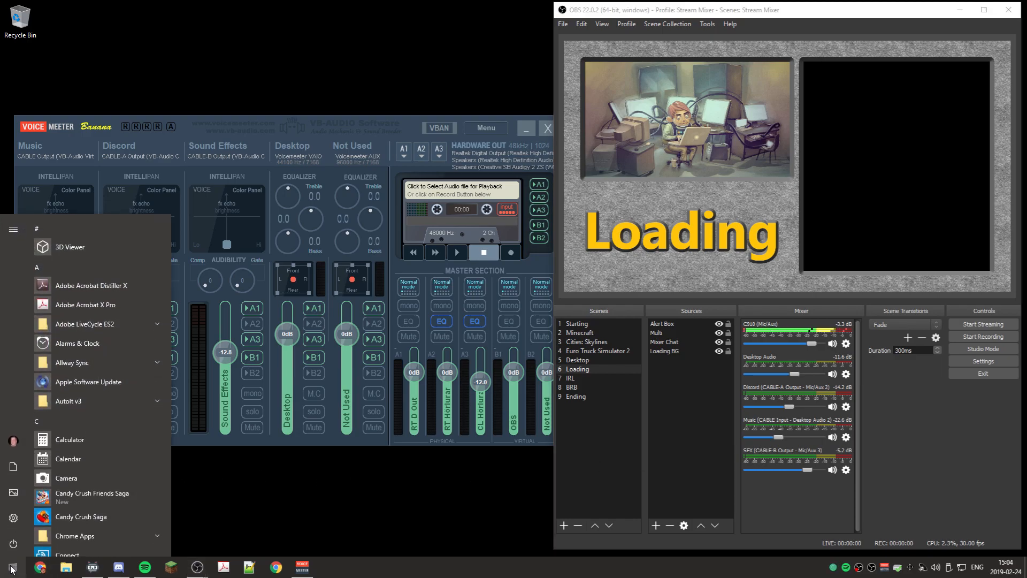
pyautogui.write('%a')
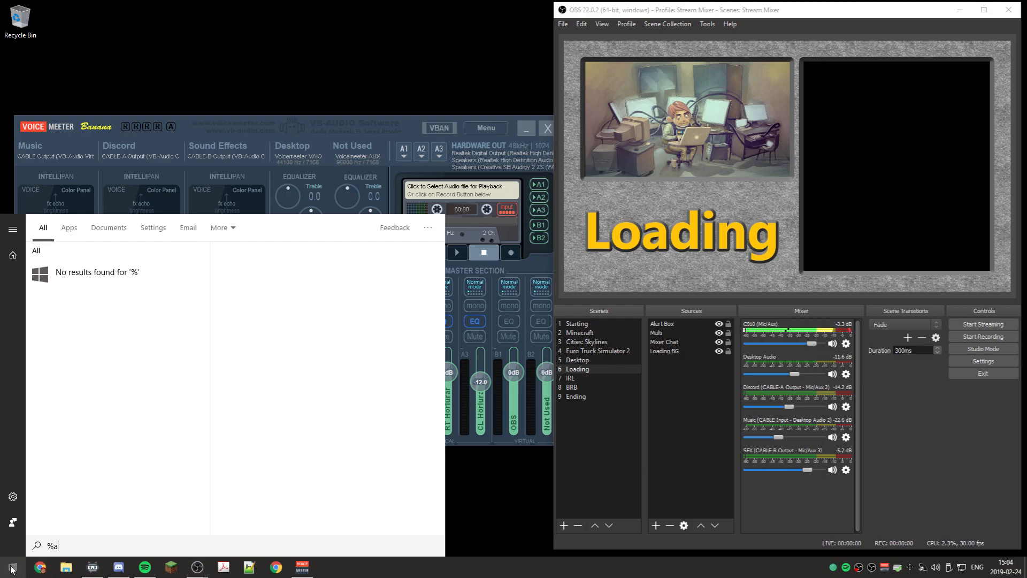
pyautogui.write('ppdata%')
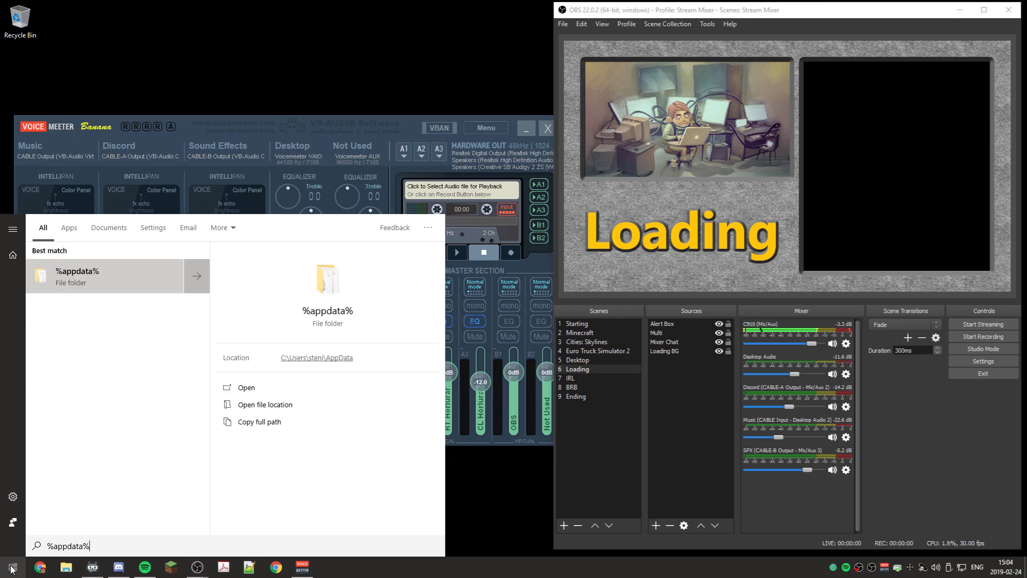
pyautogui.press('Return')
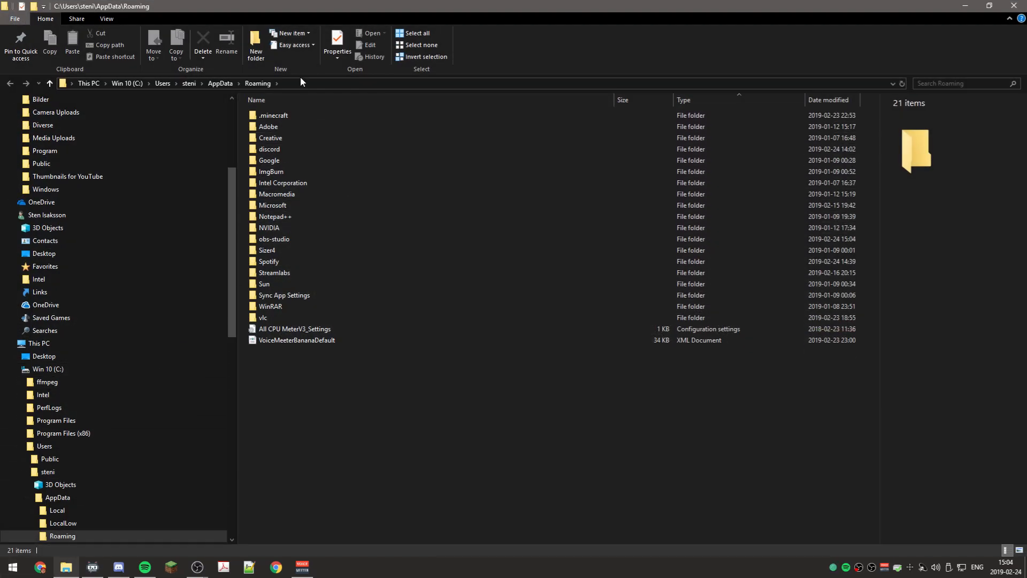
# Browse from the Roaming folder to the OBS scene collection files in obs-studio\basic\scenes.
pyautogui.click(304, 115)
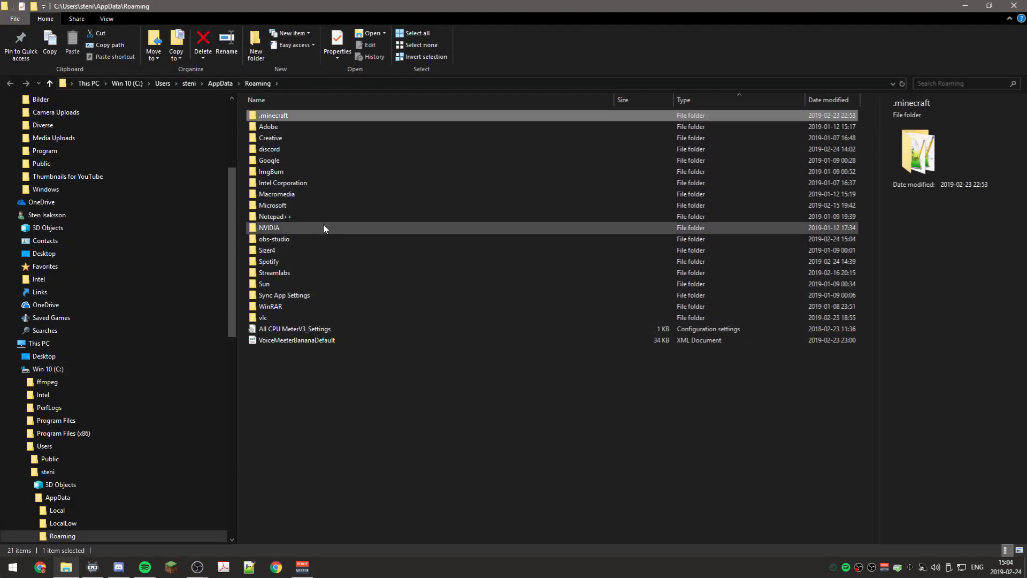
pyautogui.click(323, 239)
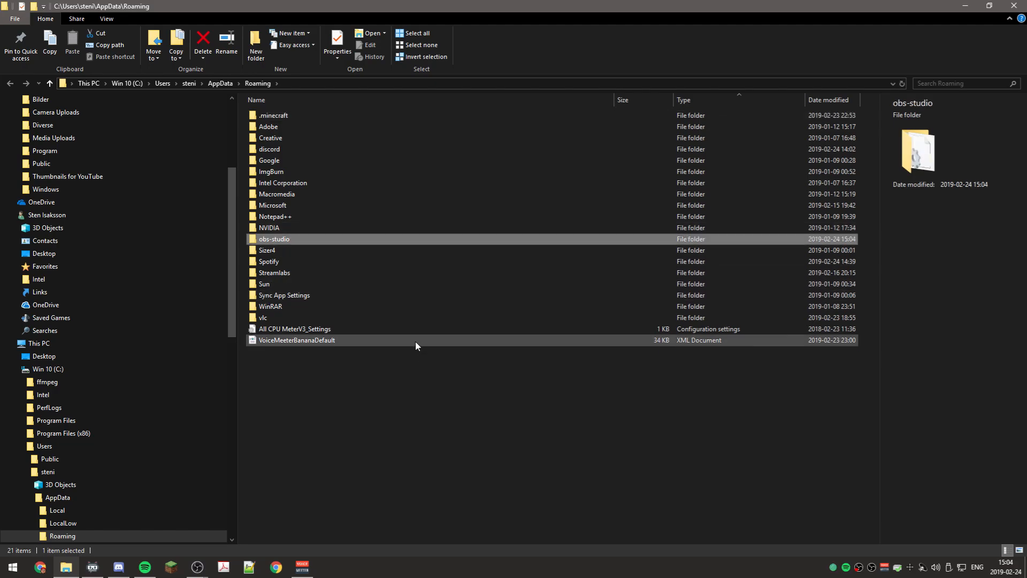
pyautogui.doubleClick(310, 241)
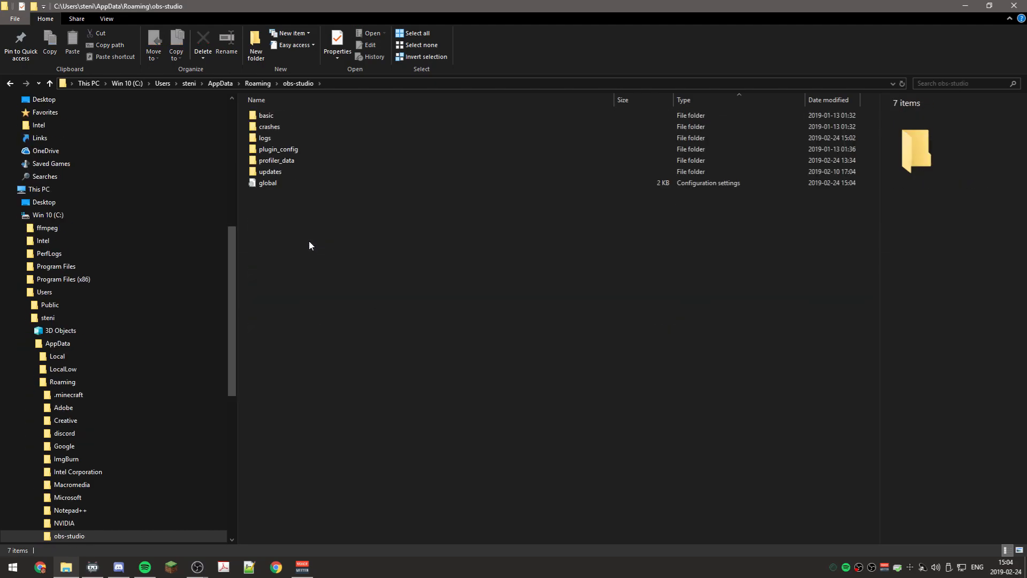
pyautogui.click(323, 118)
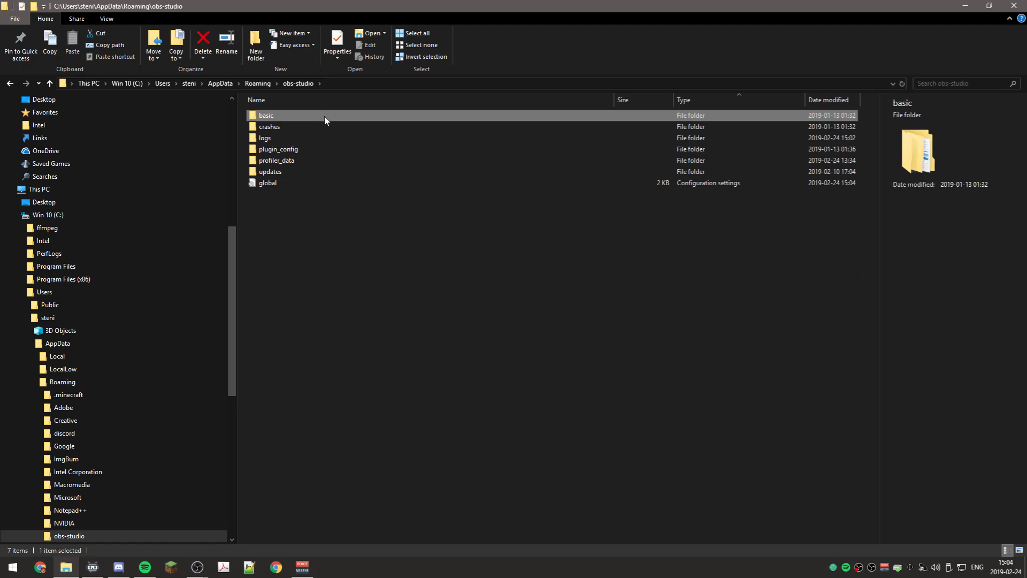
pyautogui.doubleClick(325, 118)
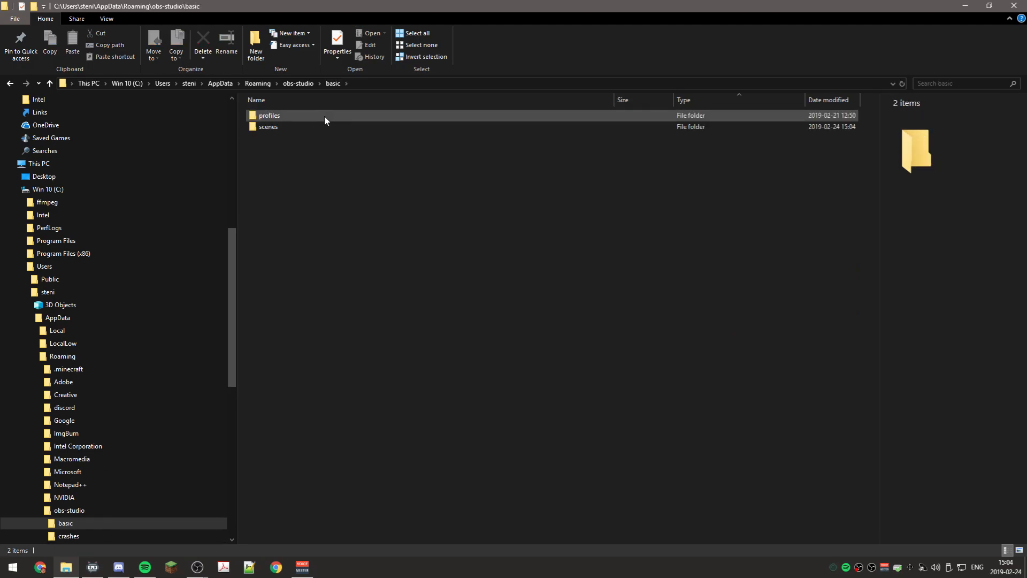
pyautogui.click(324, 127)
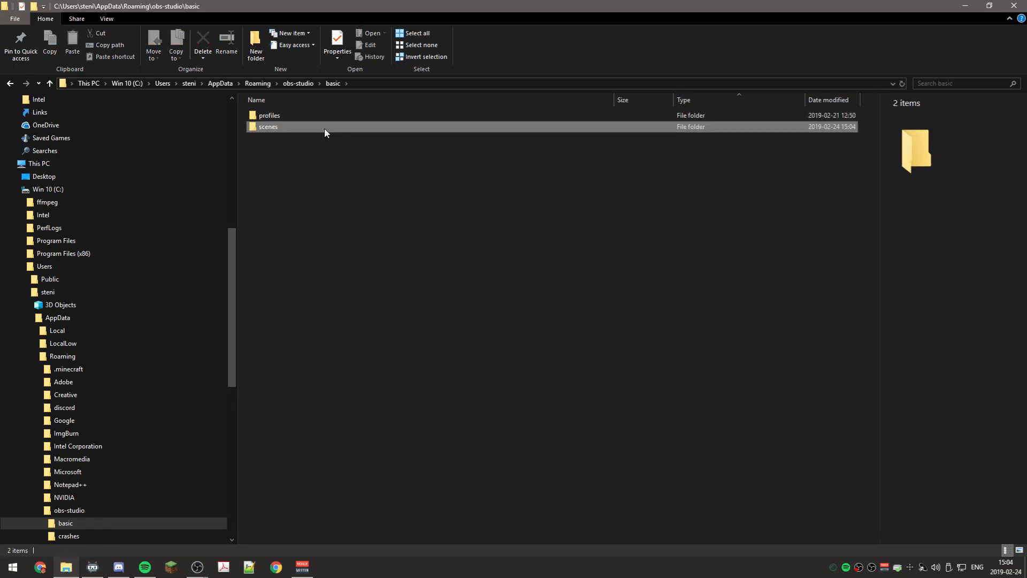
pyautogui.doubleClick(322, 129)
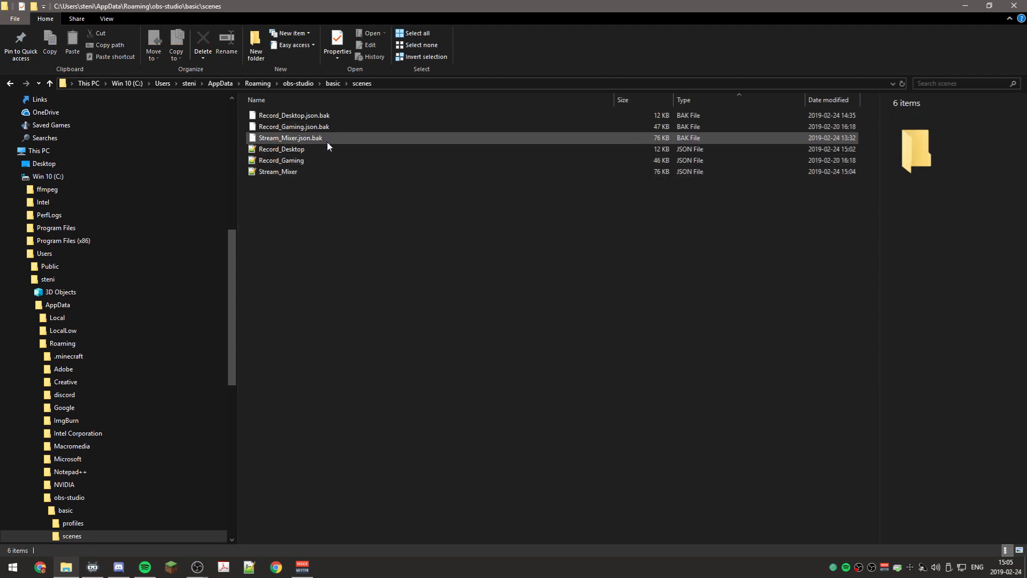
# Open the Stream_Mixer JSON scene collection file for editing in Notepad++.
pyautogui.click(325, 171)
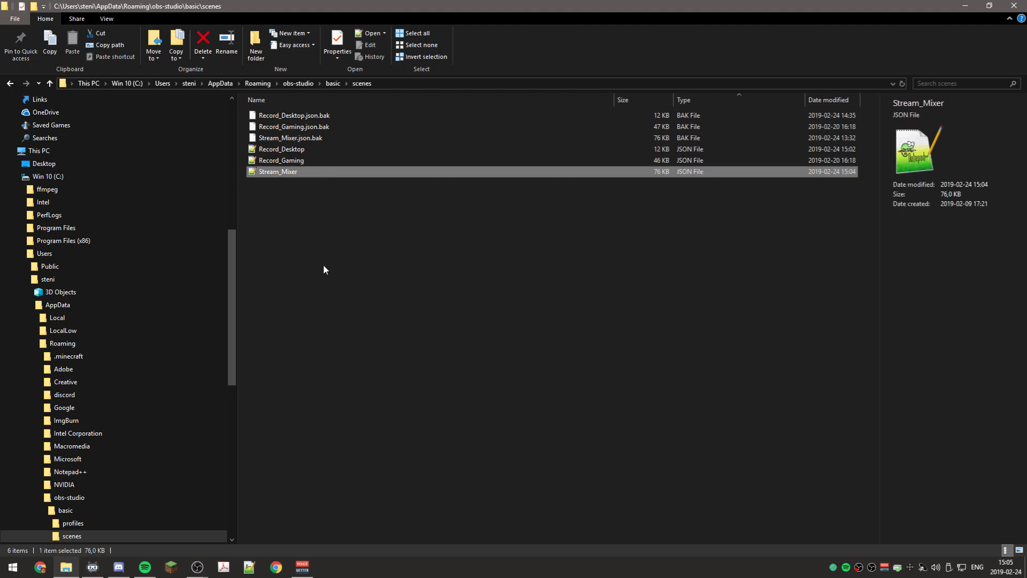
pyautogui.doubleClick(293, 172)
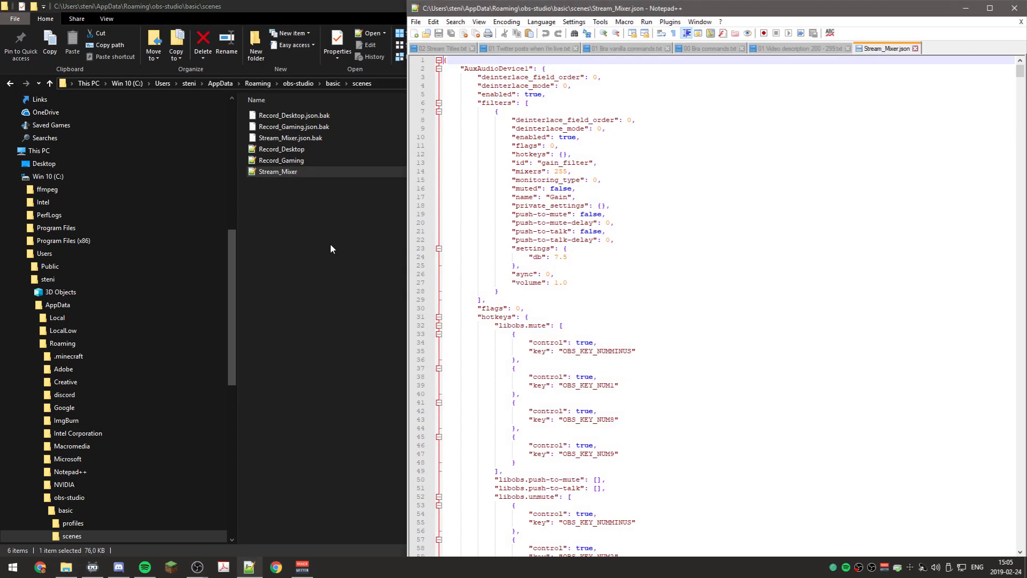
pyautogui.click(1013, 8)
pyautogui.rightClick(287, 171)
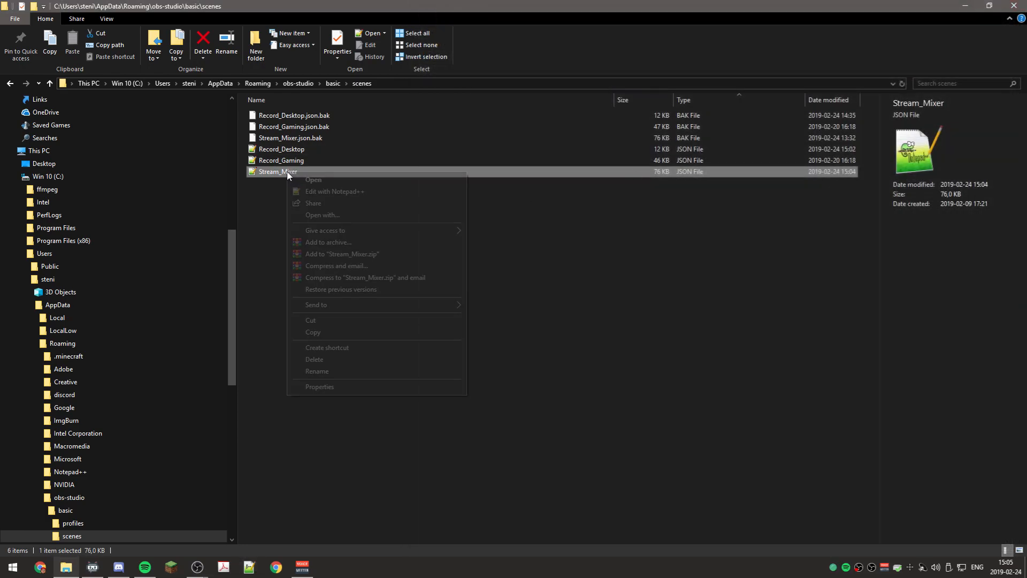
pyautogui.click(367, 192)
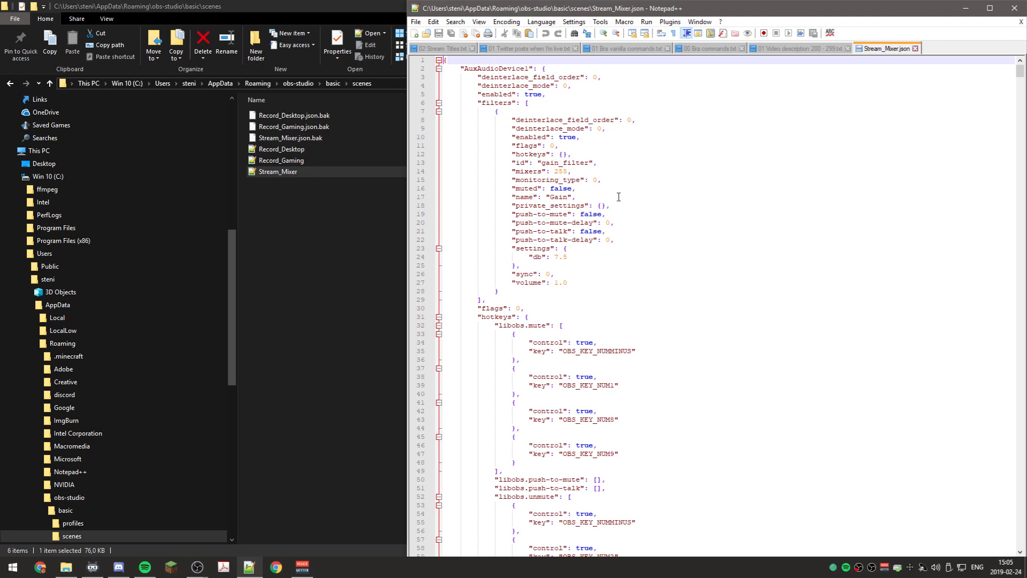
# Search the Stream_Mixer.json file for "mic" to locate the microphone source's name entry.
pyautogui.click(619, 197)
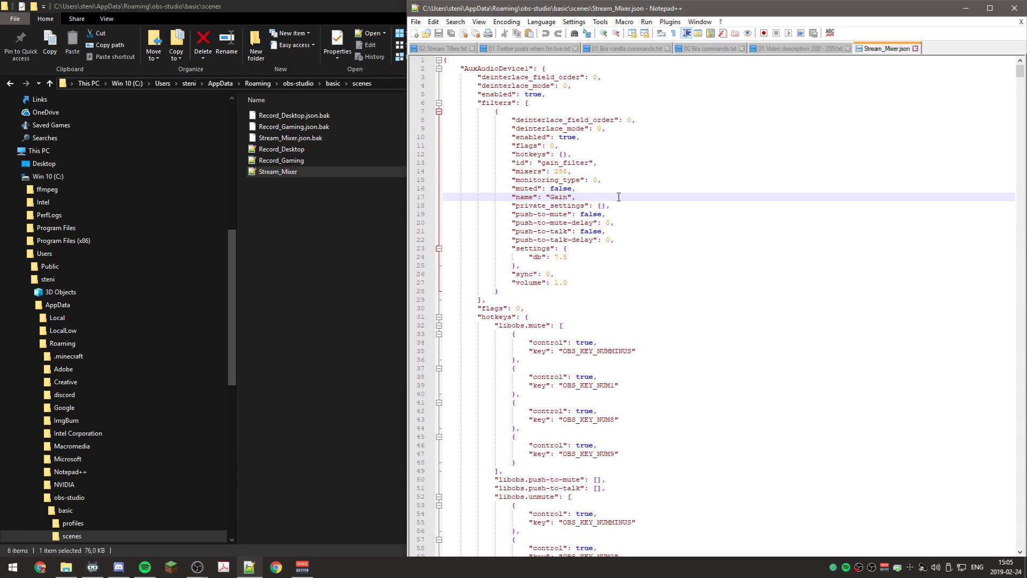
pyautogui.hotkey('ctrl', 'f')
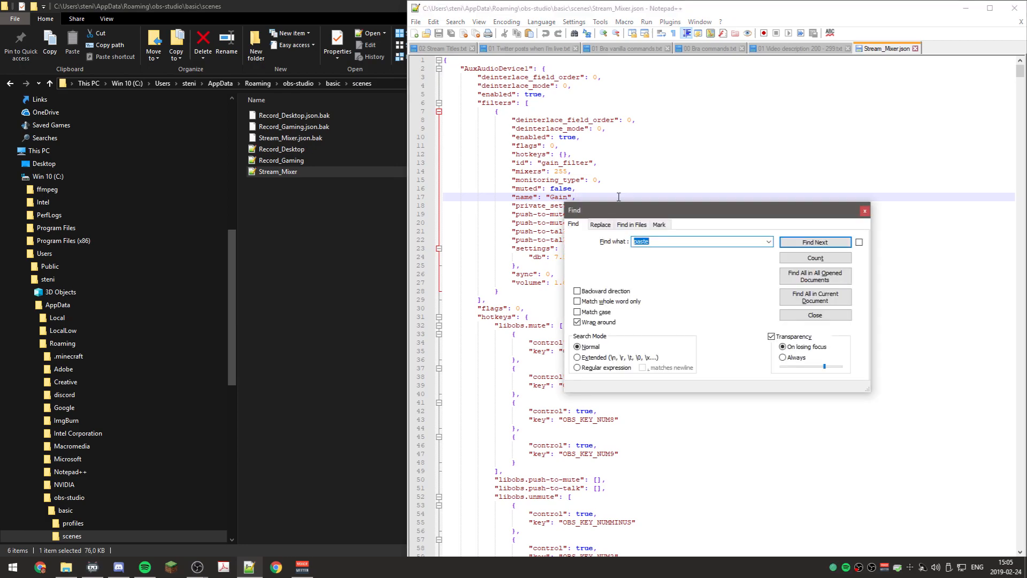
pyautogui.write('mic')
pyautogui.press('Return')
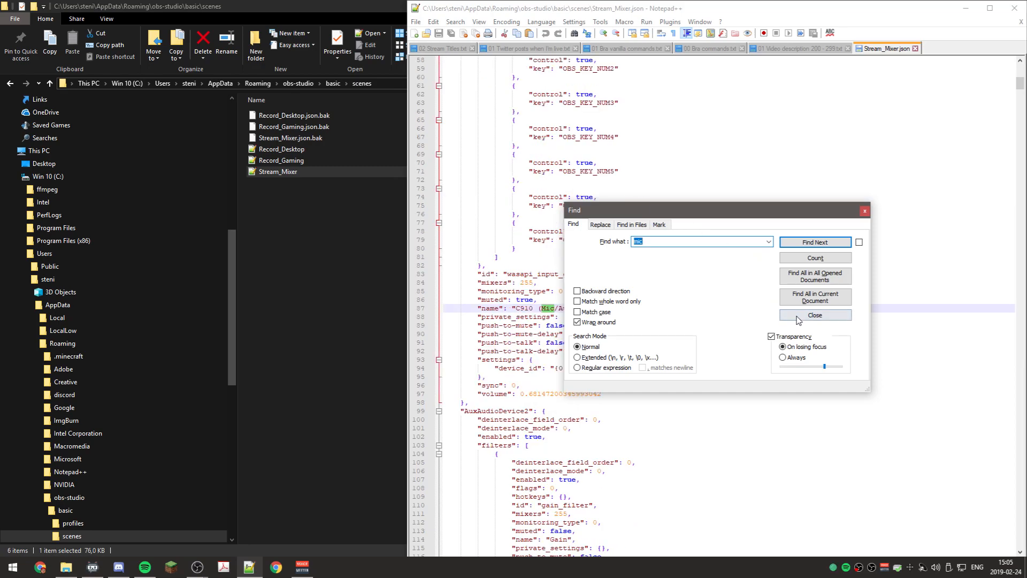
# Search the Stream_Mixer.json file for further occurrences of "C910" from the microphone's name entry.
pyautogui.click(805, 316)
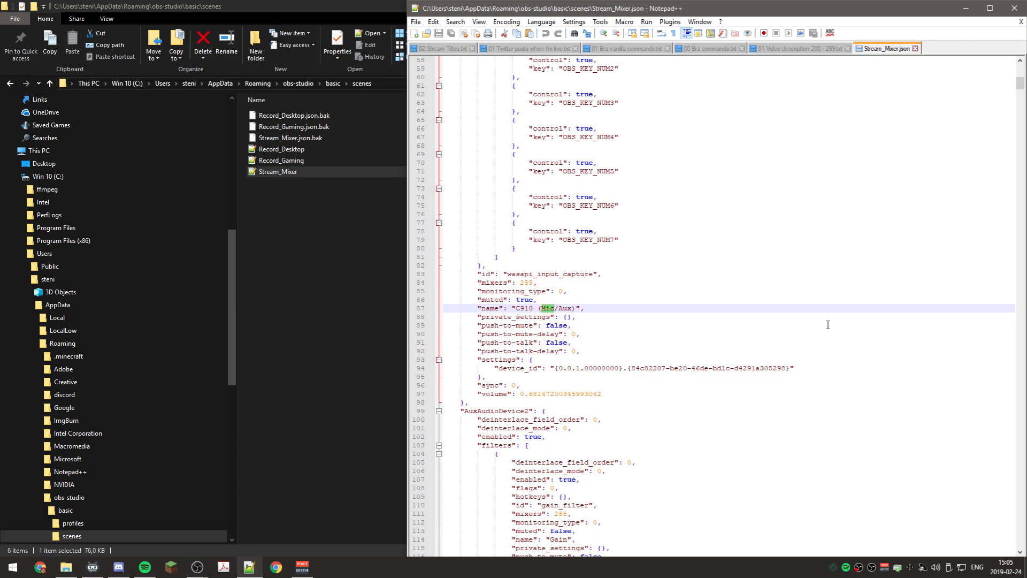
pyautogui.click(526, 309)
pyautogui.hotkey('ctrl', 'f')
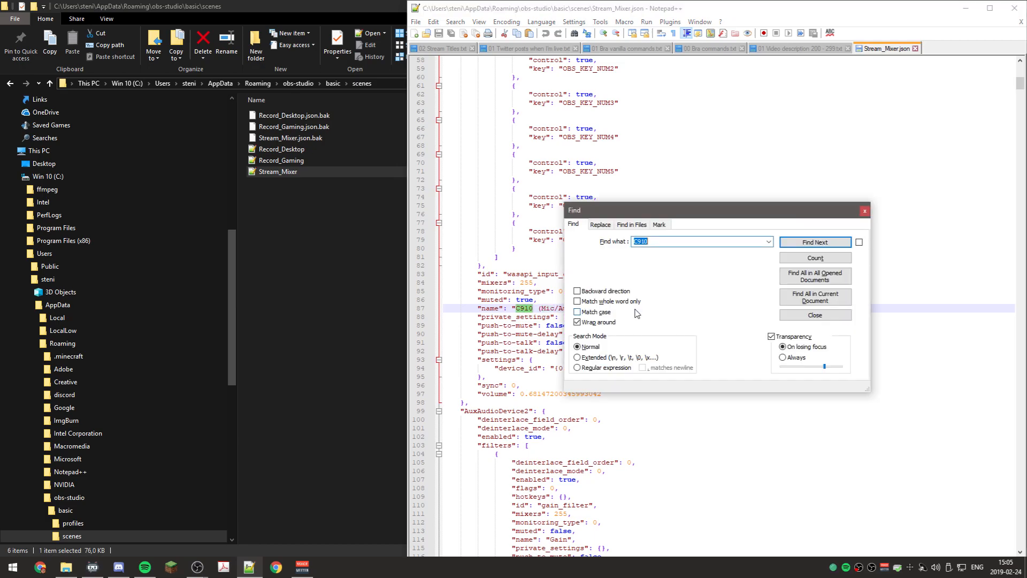
pyautogui.click(824, 244)
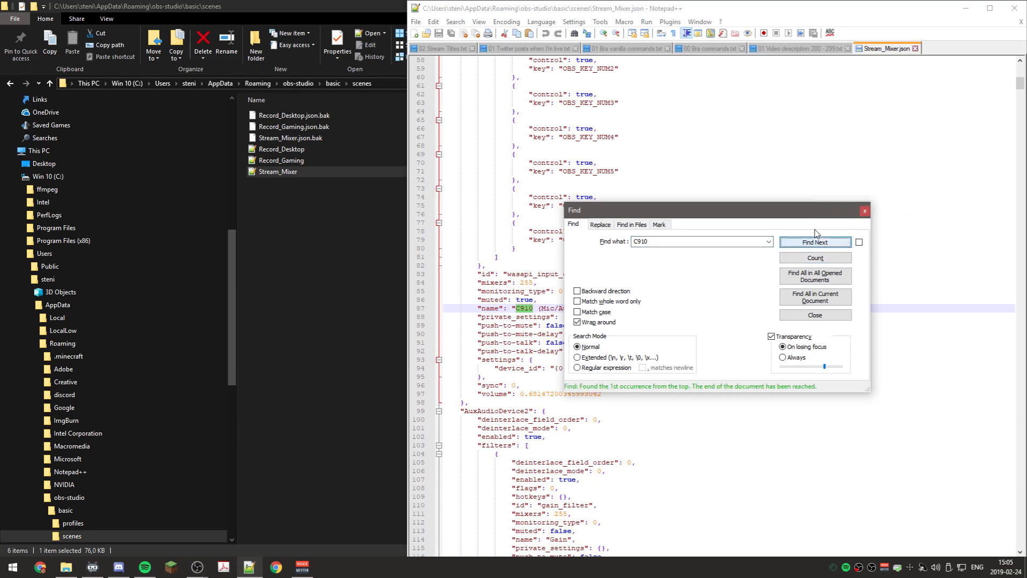
pyautogui.moveTo(802, 216); pyautogui.dragTo(852, 202)
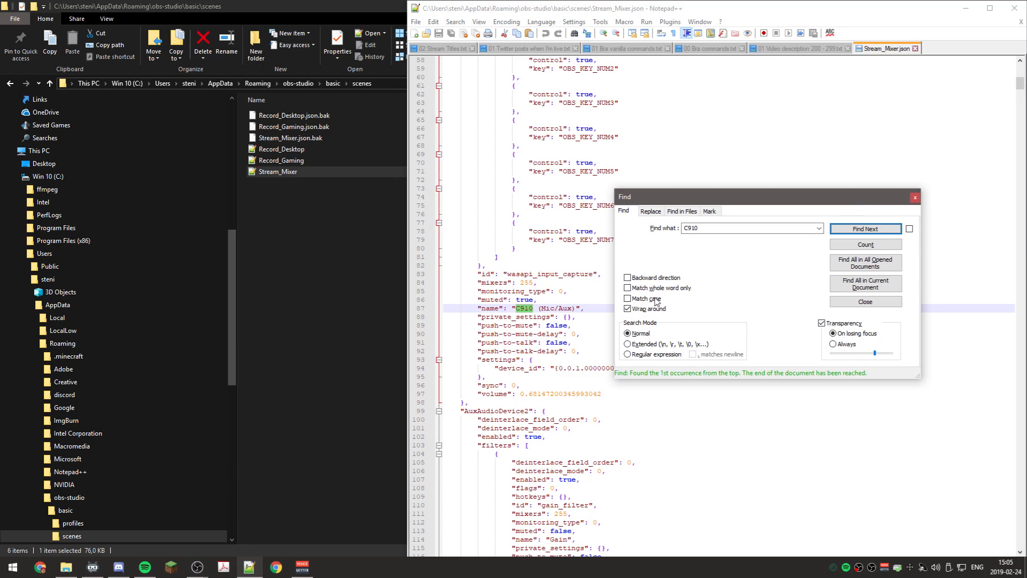
pyautogui.click(578, 306)
pyautogui.click(856, 229)
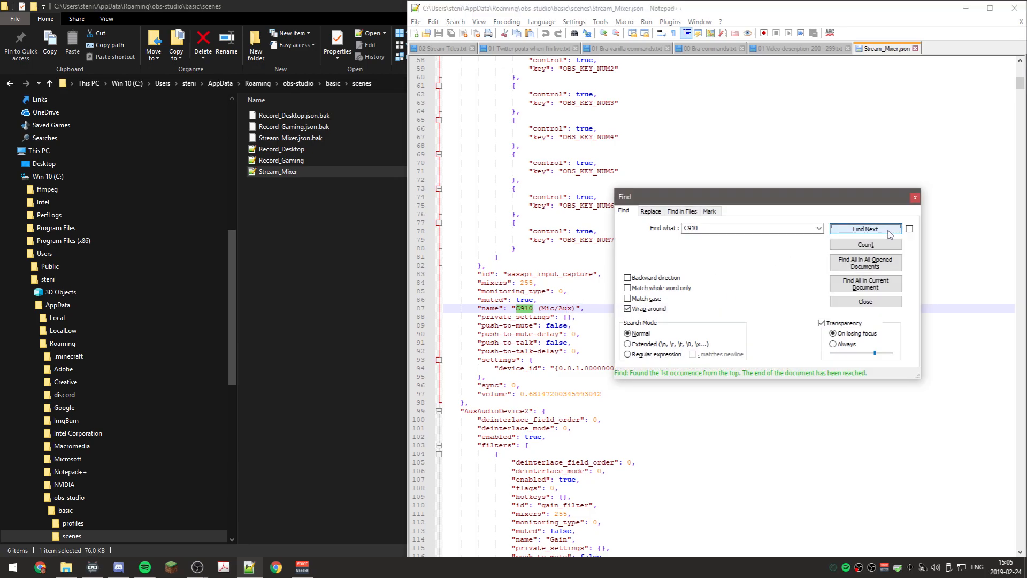
# Search the file for "mic" and step through the matches to the Discord and SFX source name entries.
pyautogui.doubleClick(758, 230)
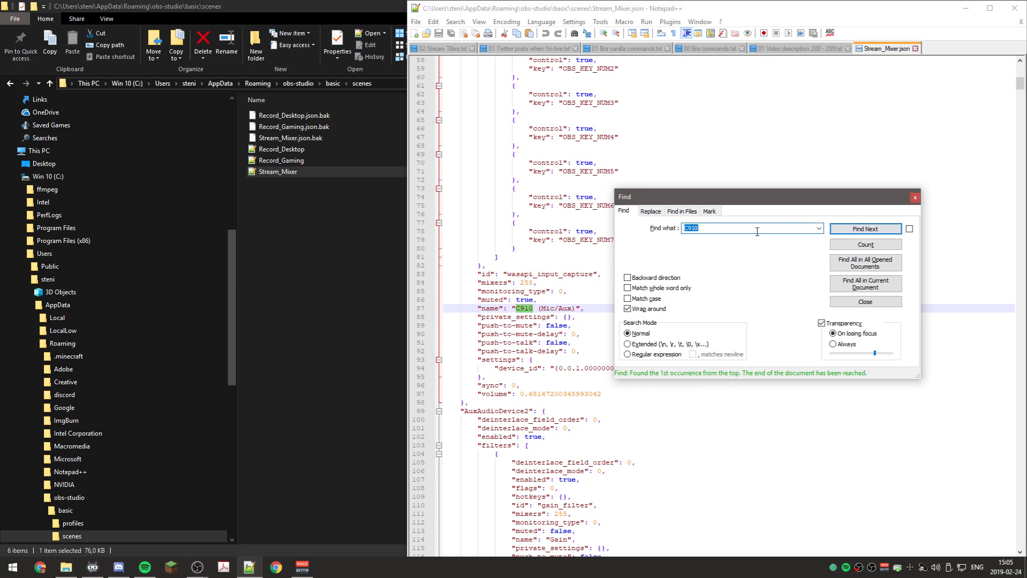
pyautogui.write('mic')
pyautogui.press('Return')
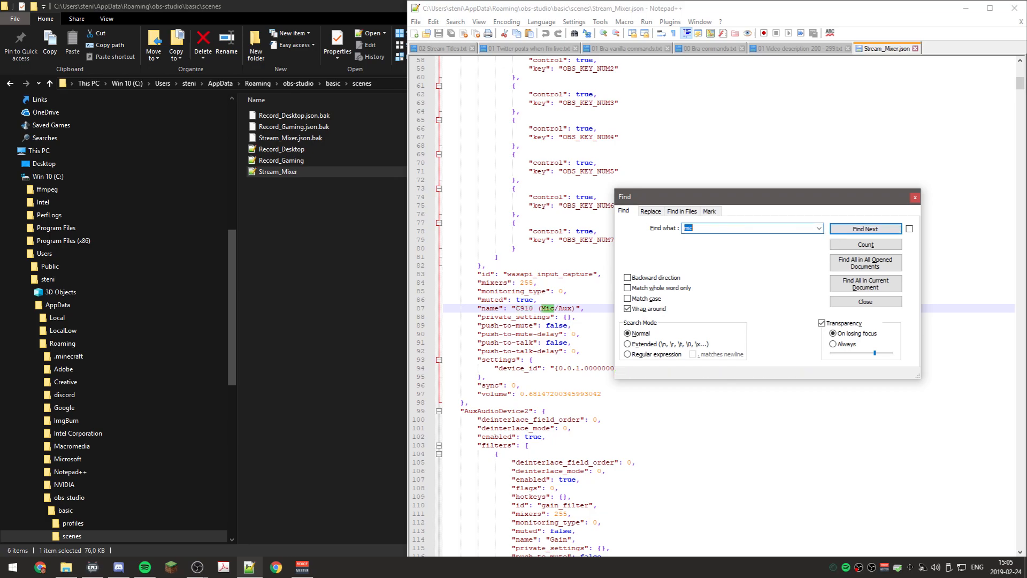
pyautogui.click(881, 229)
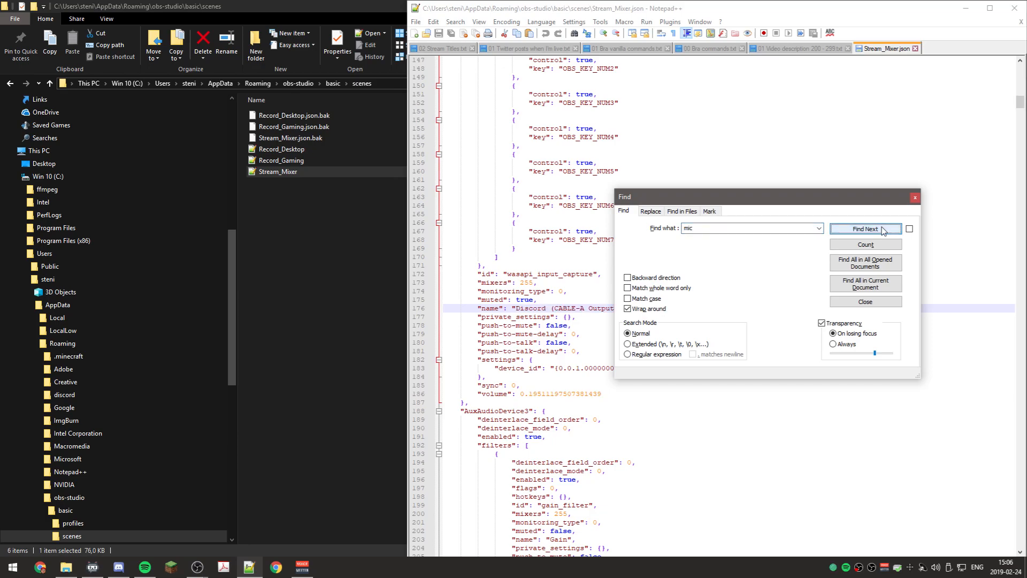
pyautogui.click(883, 230)
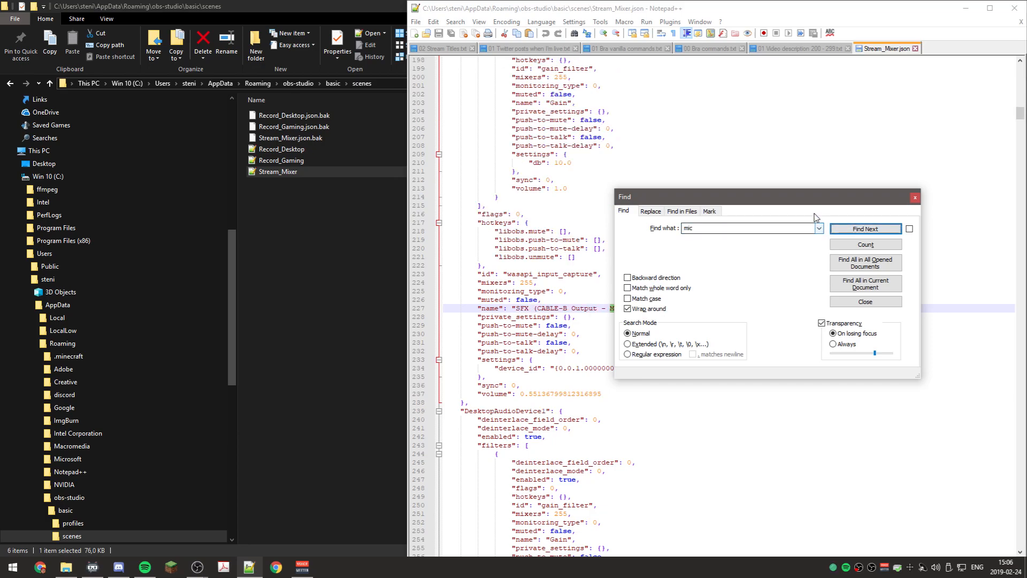
pyautogui.moveTo(813, 203); pyautogui.dragTo(268, 243)
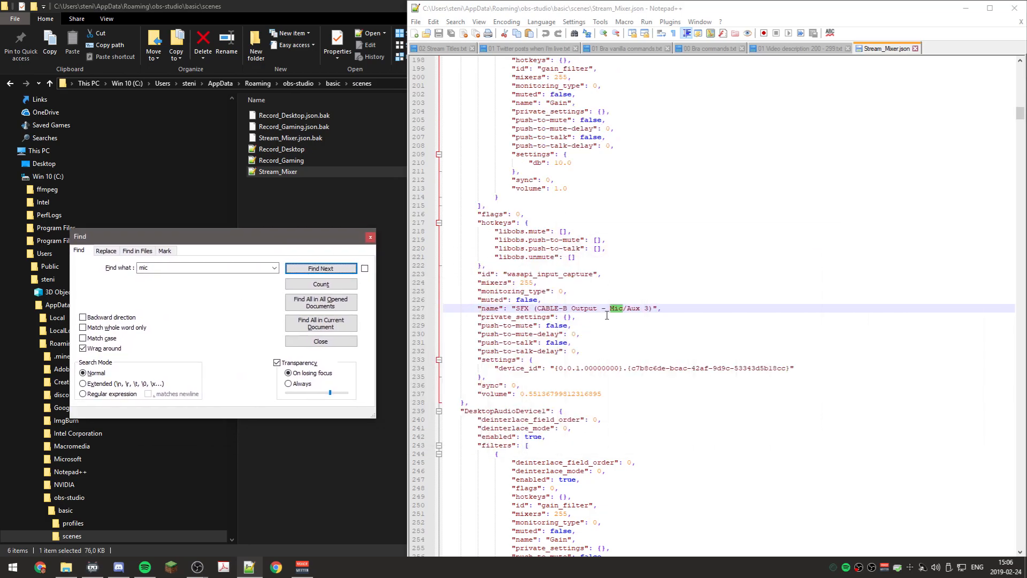
pyautogui.click(335, 273)
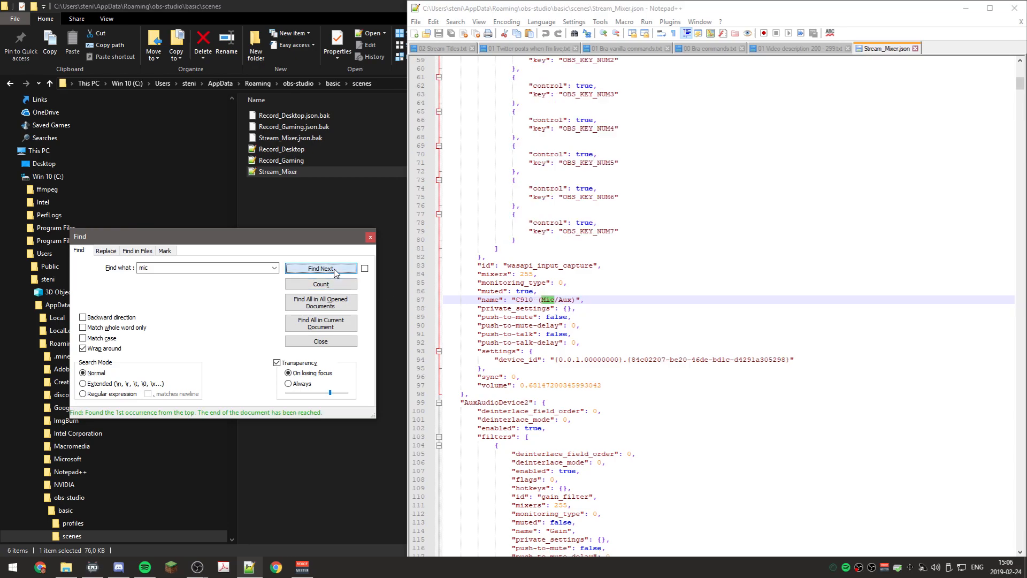
pyautogui.click(335, 268)
pyautogui.click(334, 269)
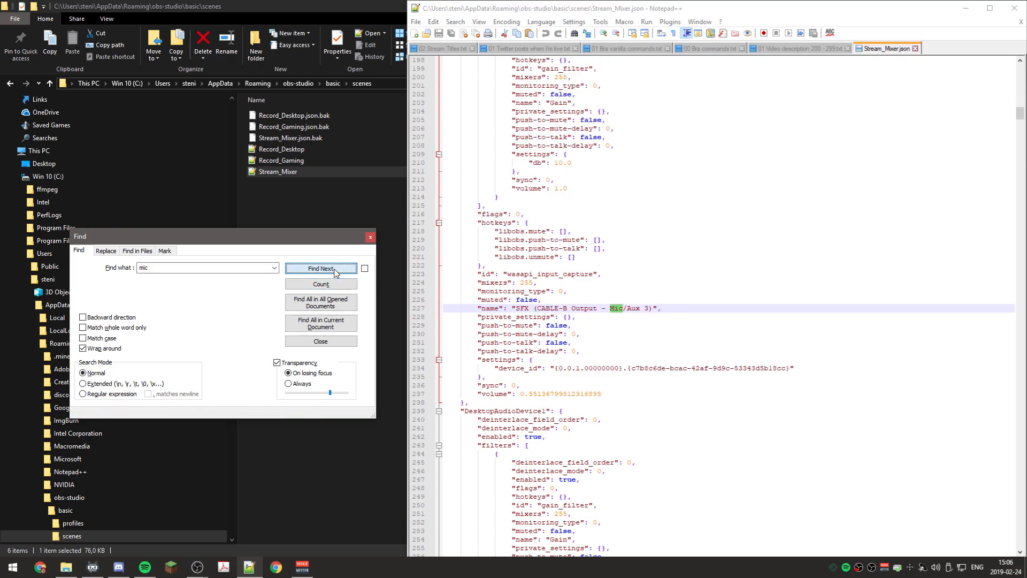
pyautogui.click(545, 307)
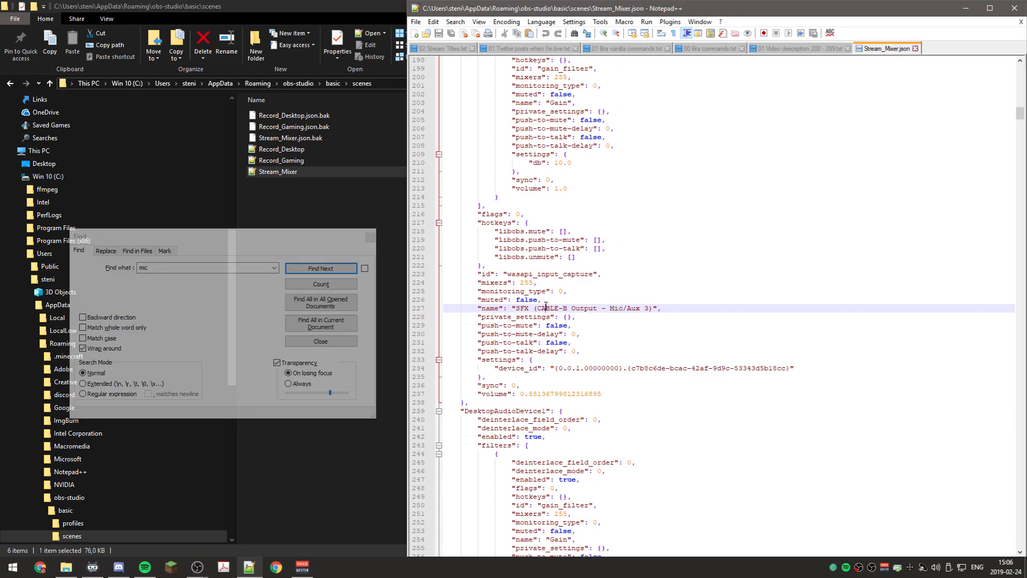
pyautogui.click(370, 237)
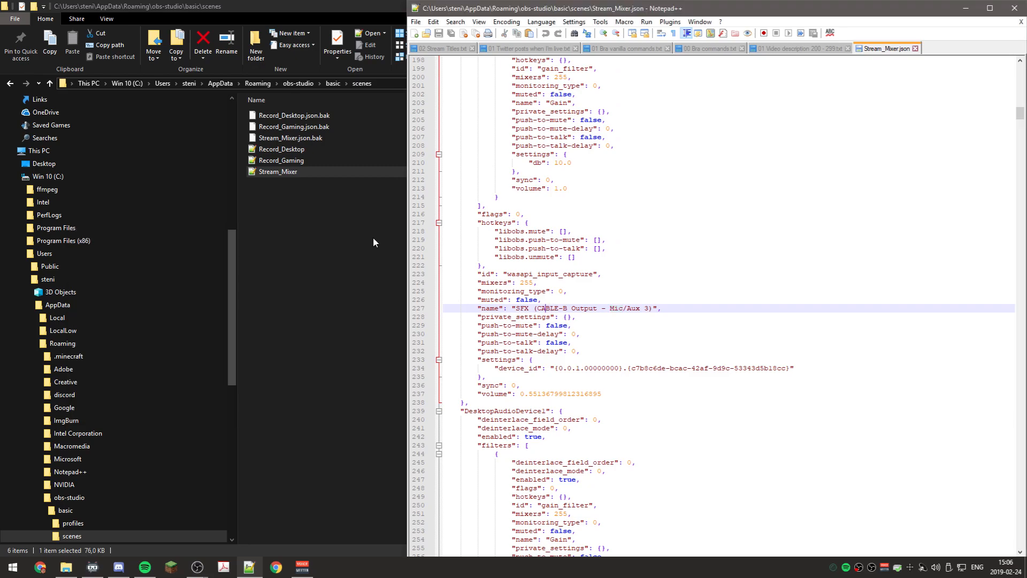
# Search the file for "desktop" to locate the Desktop Audio and Music source name entries.
pyautogui.click(668, 292)
pyautogui.hotkey('ctrl', 'f')
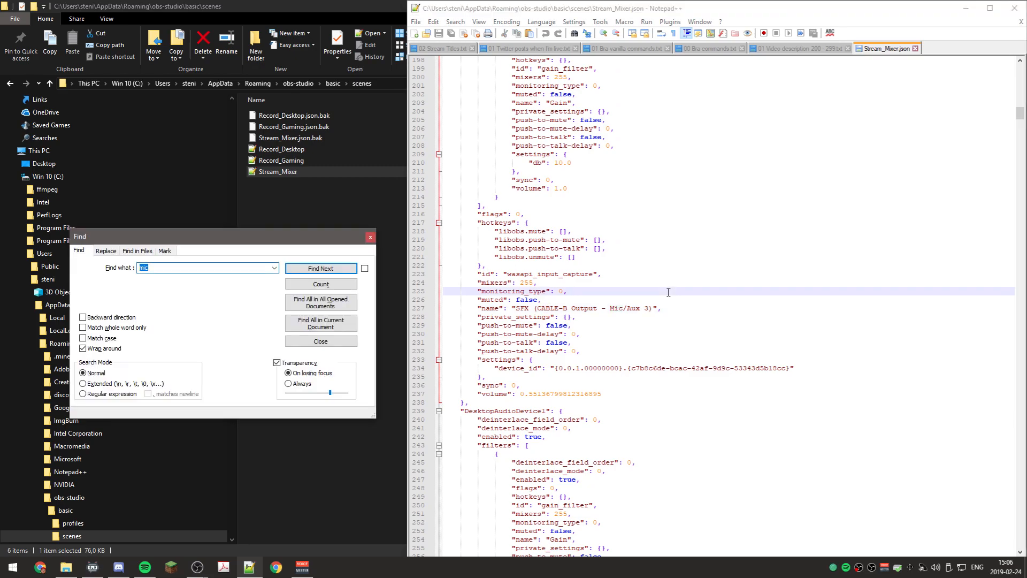
pyautogui.write('desktop')
pyautogui.press('Return')
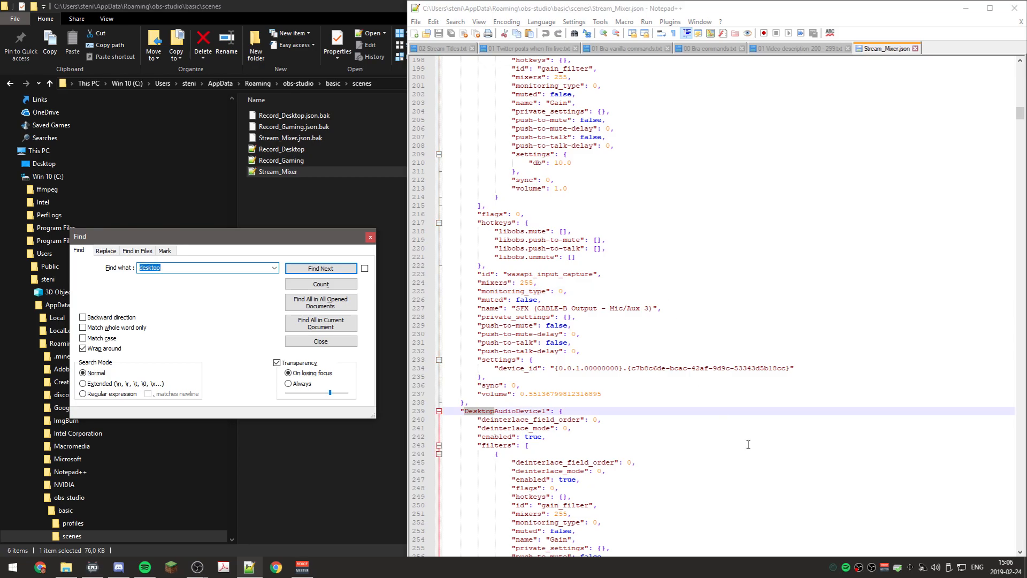
pyautogui.scroll(-3, 551, 384)
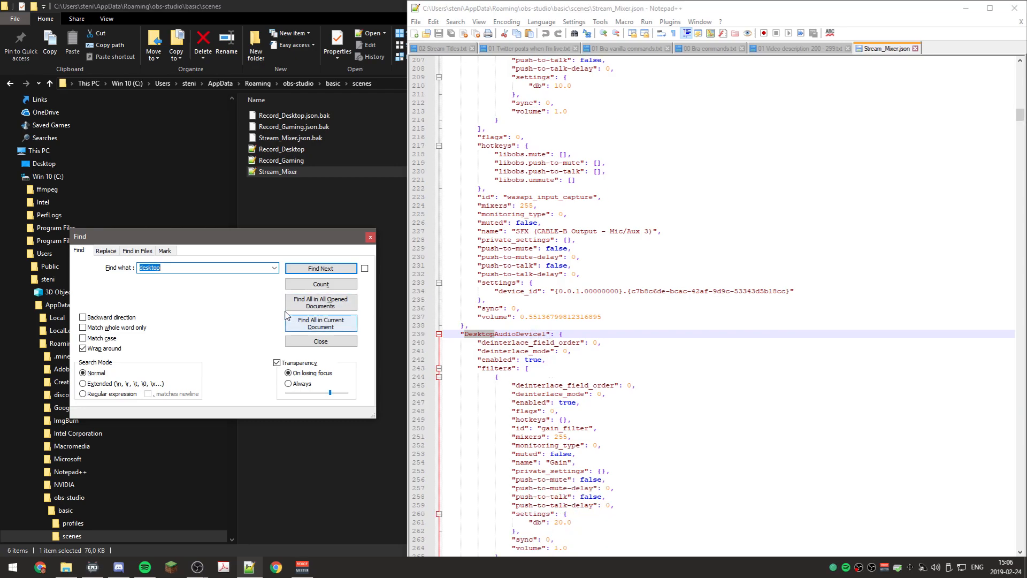
pyautogui.click(314, 270)
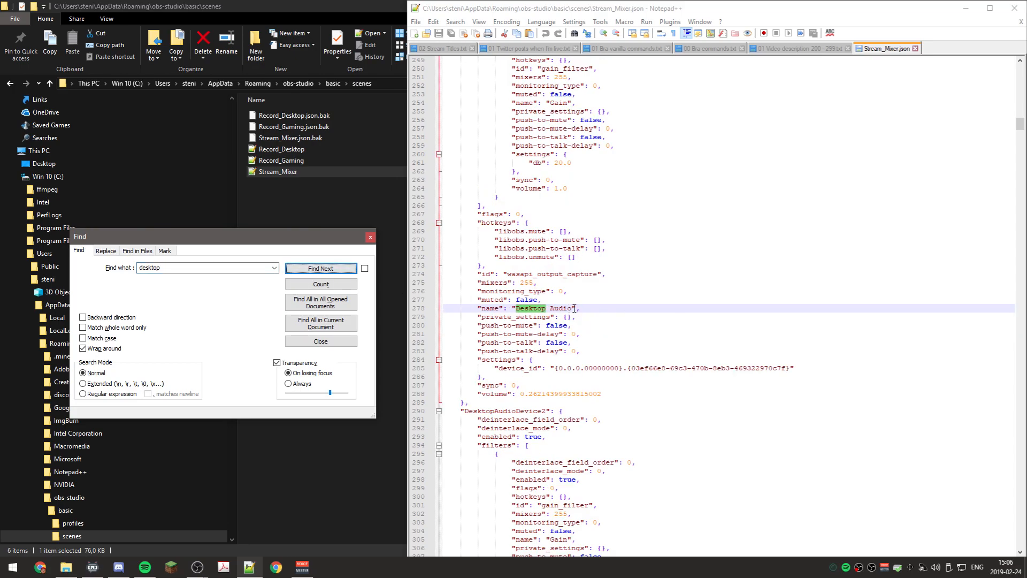
pyautogui.click(342, 273)
pyautogui.click(343, 273)
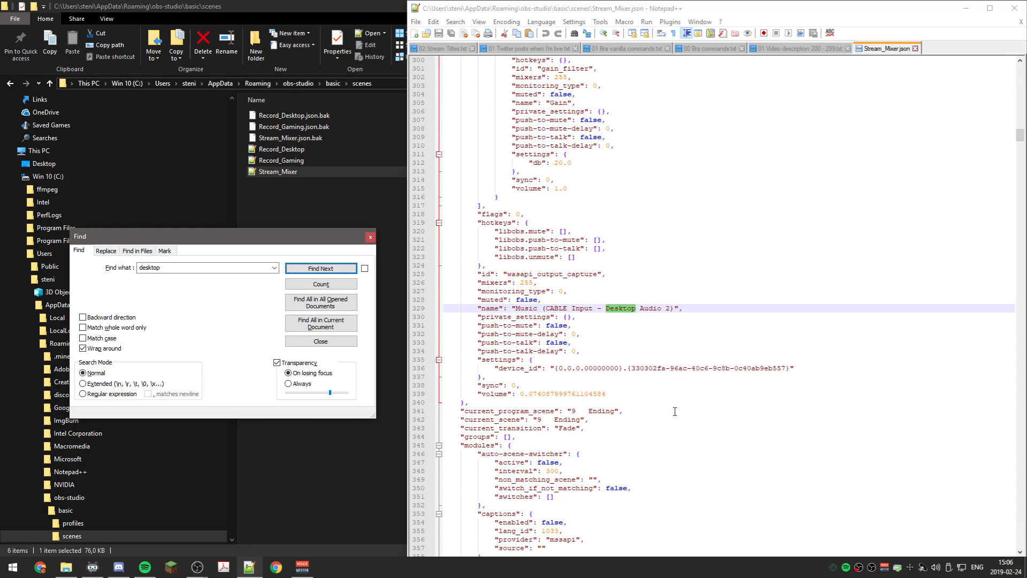
pyautogui.click(371, 238)
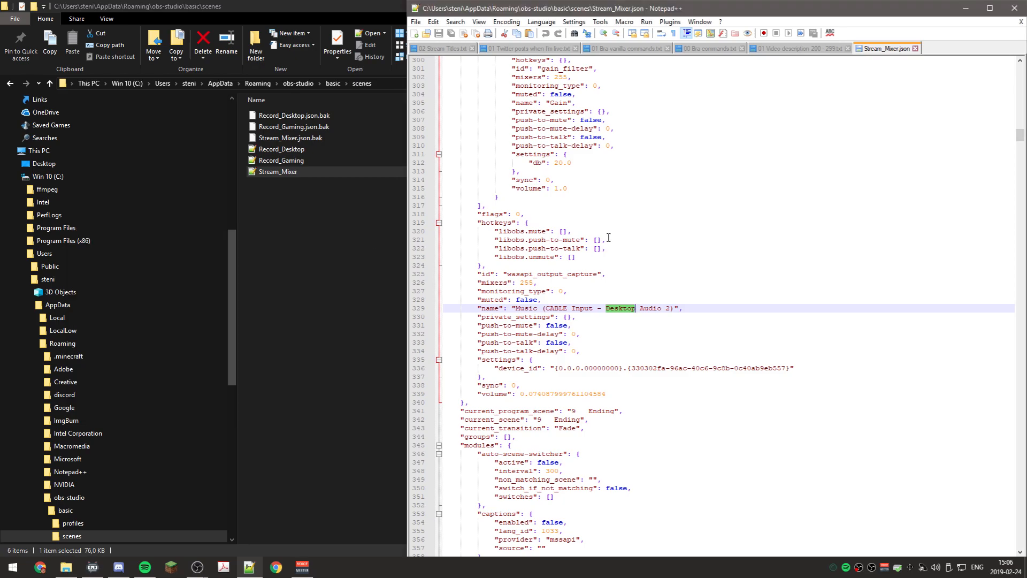
# Close the Stream_Mixer.json file, Notepad++ and the scenes folder in File Explorer.
pyautogui.click(916, 48)
pyautogui.click(1012, 10)
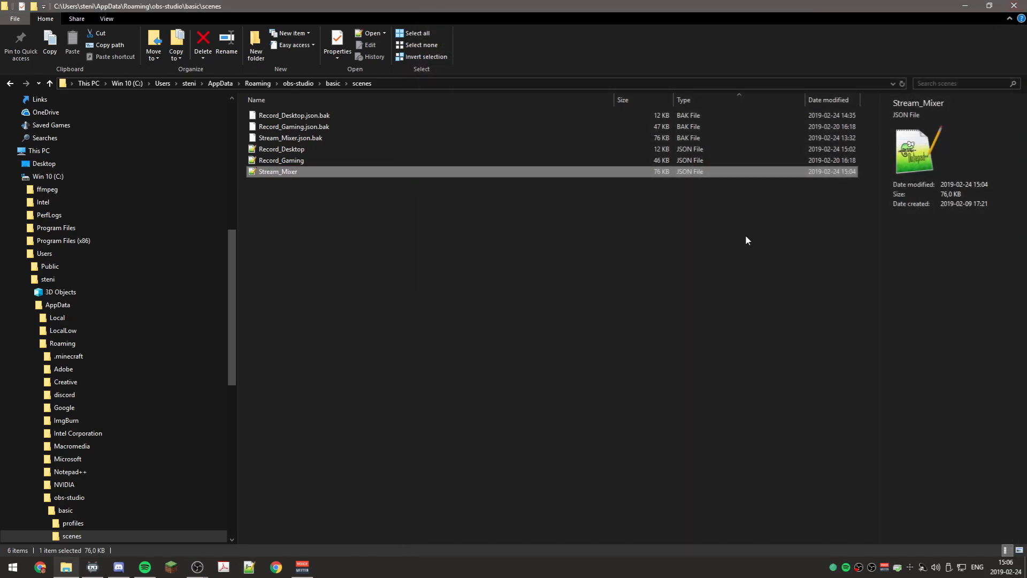
pyautogui.click(1013, 6)
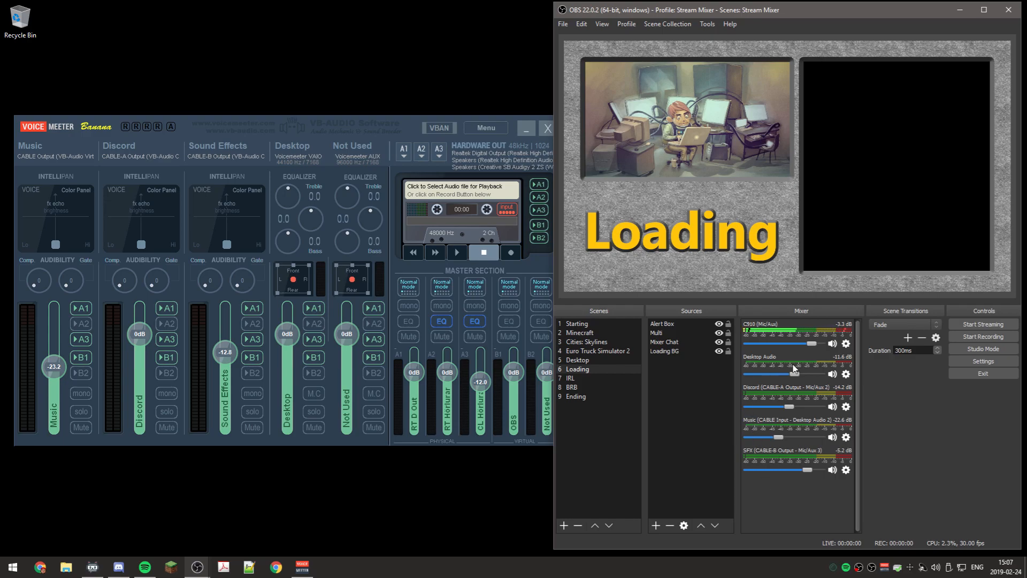
# Review the desktop and mic/auxiliary audio device assignments in the OBS audio settings.
pyautogui.click(959, 361)
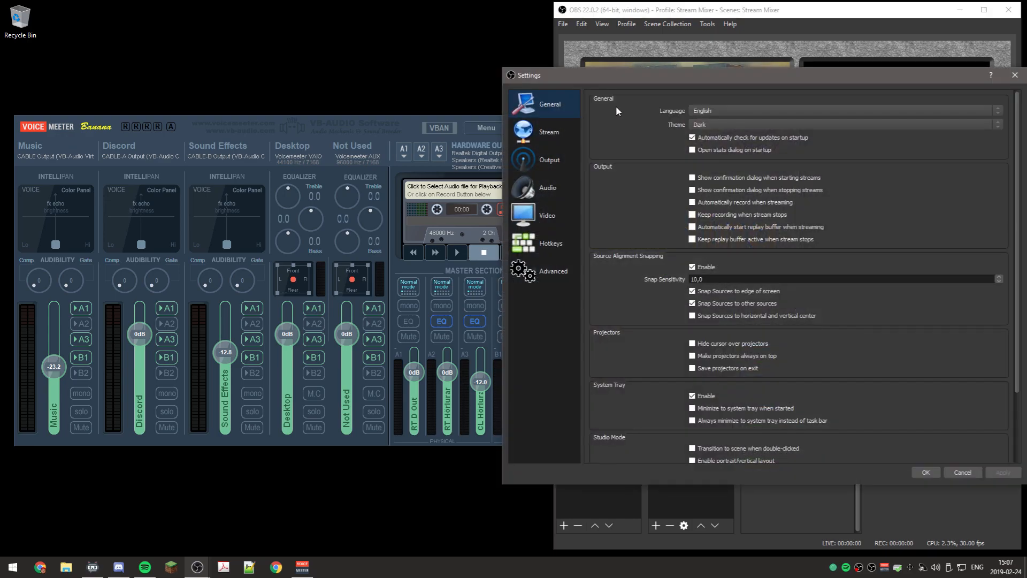
pyautogui.click(553, 187)
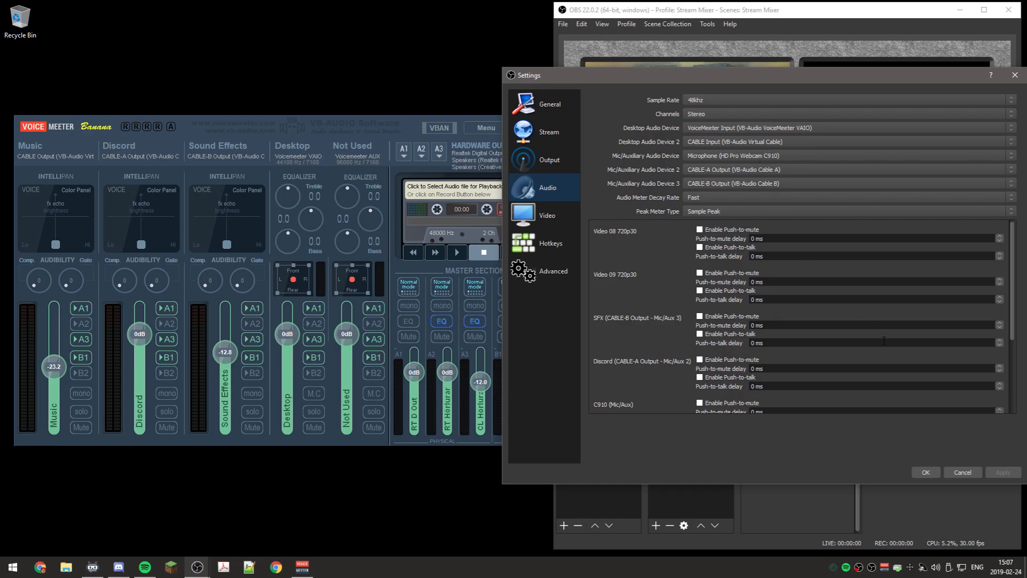
pyautogui.click(922, 470)
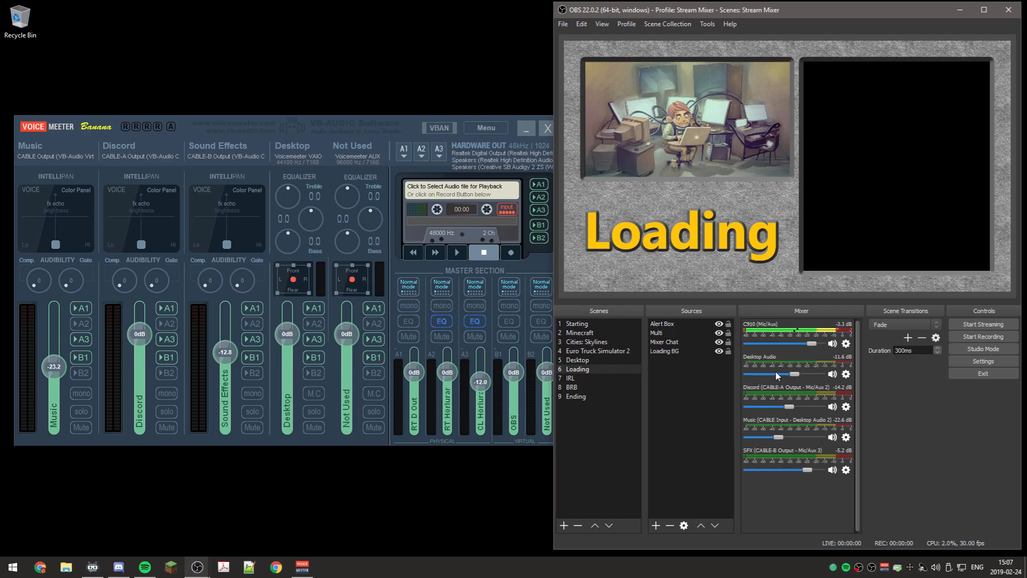
# Exit OBS and move the VoiceMeeter Banana window to the middle of the desktop.
pyautogui.click(356, 121)
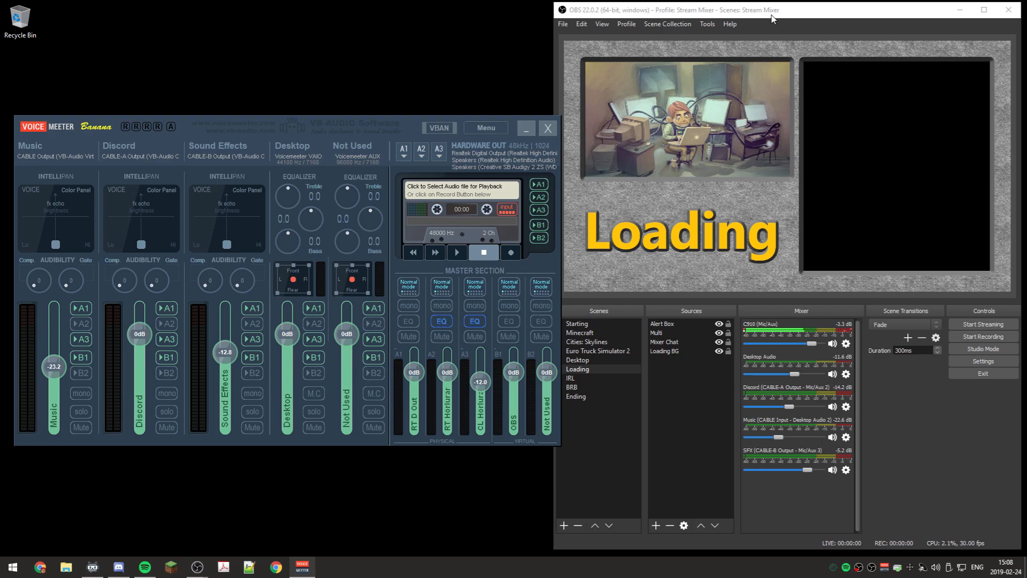
pyautogui.click(993, 374)
pyautogui.moveTo(379, 123); pyautogui.dragTo(605, 114)
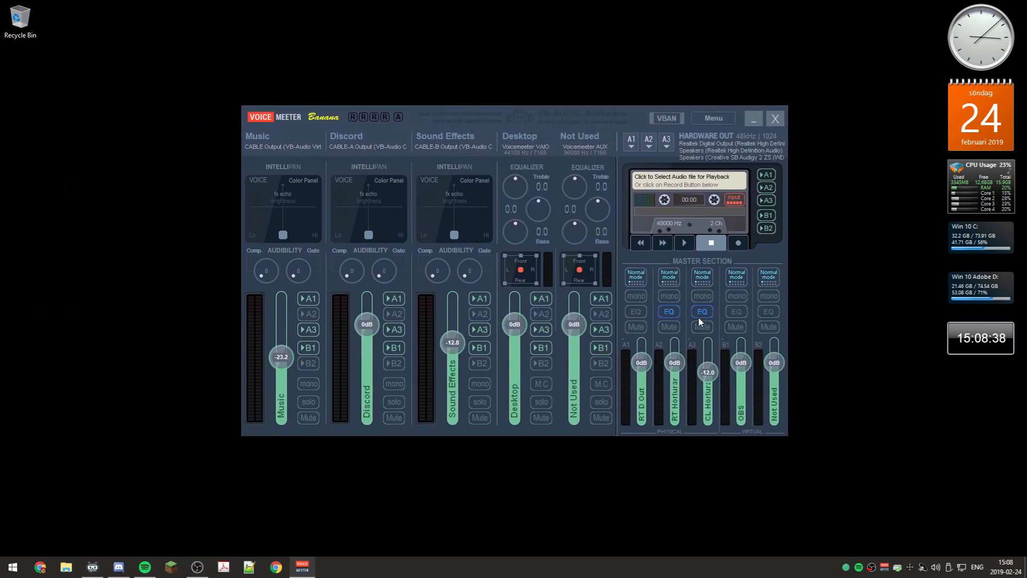
# Compare the equalizer curves of hardware outputs A2 and A3 side by side, and close both equalizers.
pyautogui.rightClick(669, 311)
pyautogui.moveTo(692, 226); pyautogui.dragTo(191, 91)
pyautogui.rightClick(696, 313)
pyautogui.moveTo(681, 291); pyautogui.dragTo(634, 89)
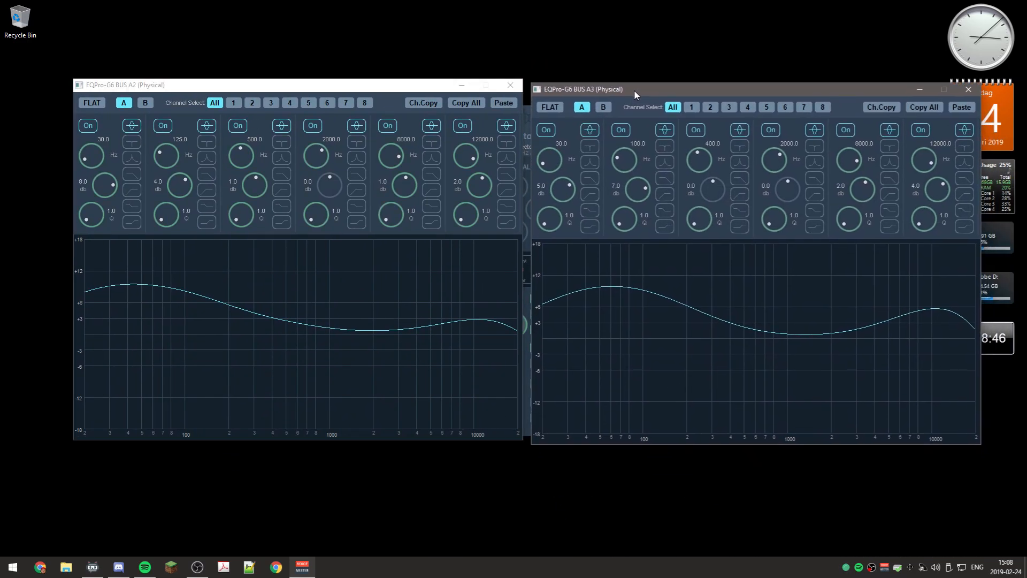
pyautogui.click(510, 85)
pyautogui.moveTo(679, 91); pyautogui.dragTo(572, 145)
pyautogui.click(861, 144)
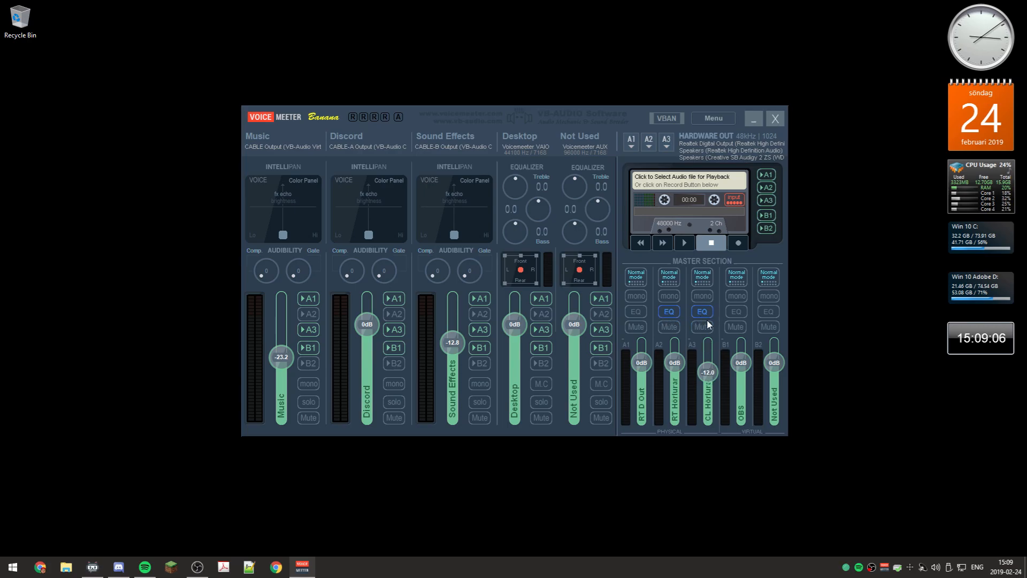
# Open the equalizer for output A1, switch it to preset B and place its window over the mixer.
pyautogui.rightClick(633, 313)
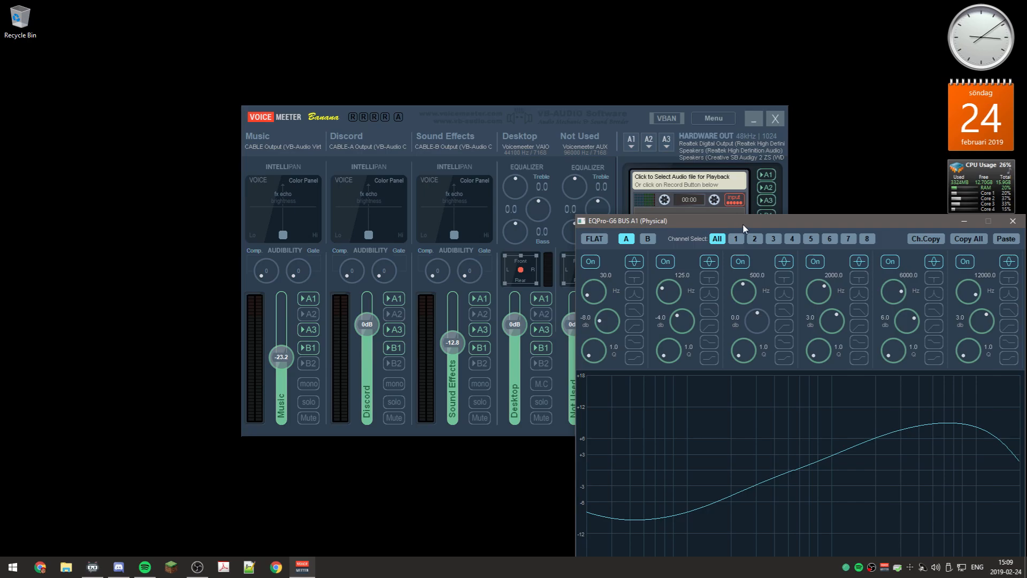
pyautogui.click(649, 238)
pyautogui.moveTo(694, 222); pyautogui.dragTo(460, 120)
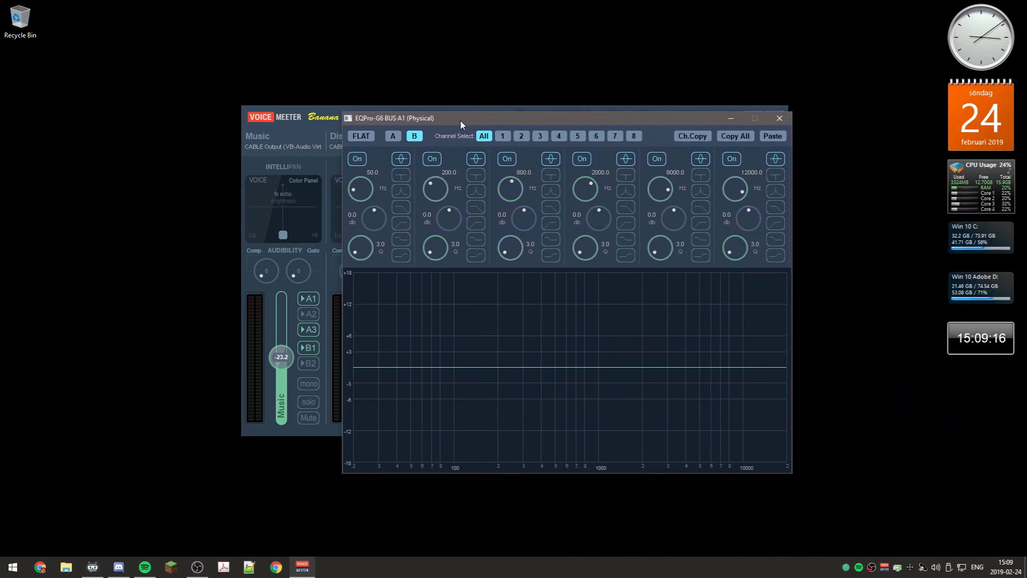
pyautogui.moveTo(549, 119); pyautogui.dragTo(563, 123)
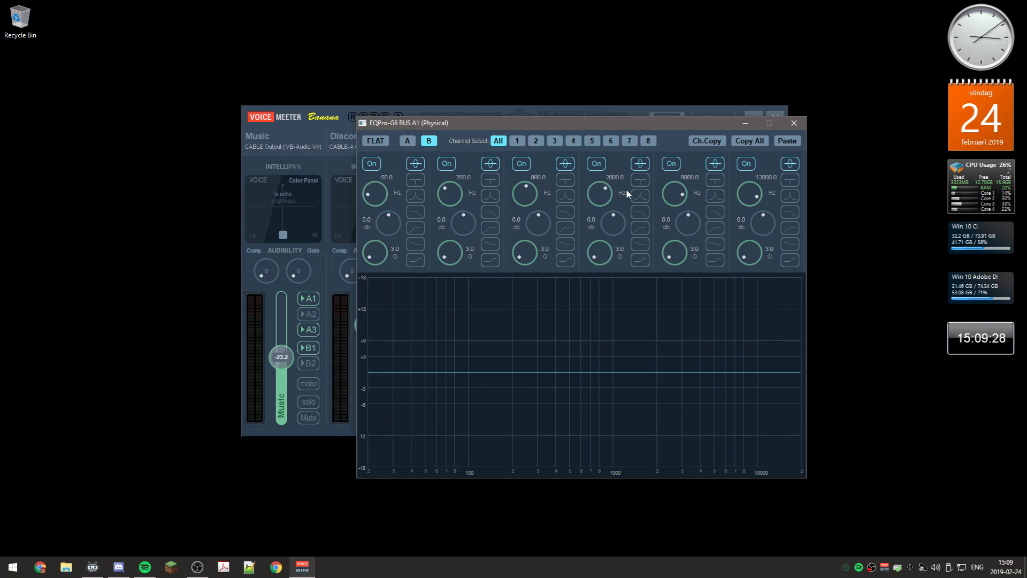
# Set the first band's frequency in preset B of the A1 equalizer to 30 Hz and switch back to preset A.
pyautogui.moveTo(376, 190)
pyautogui.mouseDown()
pyautogui.moveTo(374, 180)
pyautogui.moveTo(377, 203)
pyautogui.mouseUp()
pyautogui.doubleClick(374, 194)
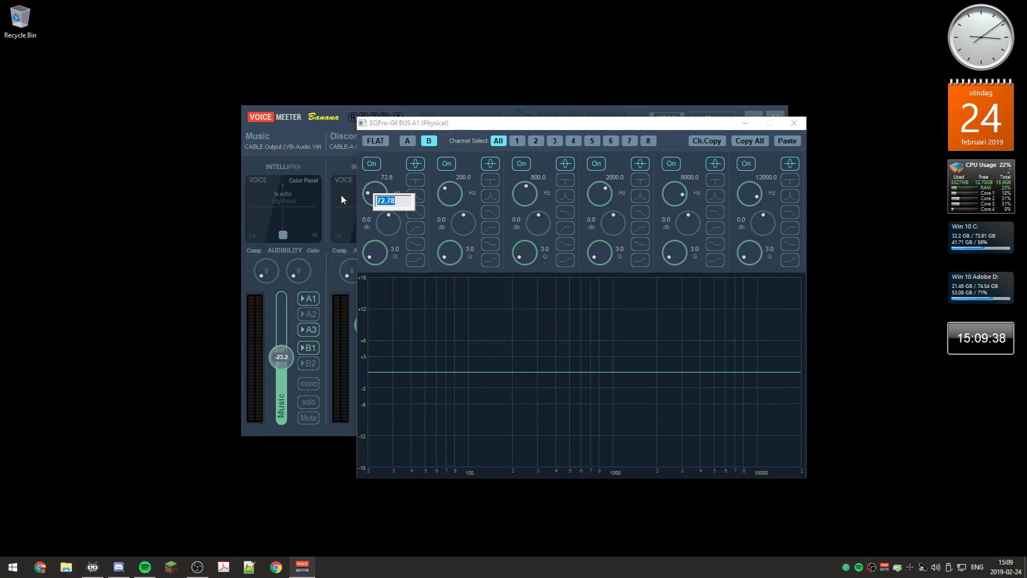
pyautogui.write('30')
pyautogui.press('Return')
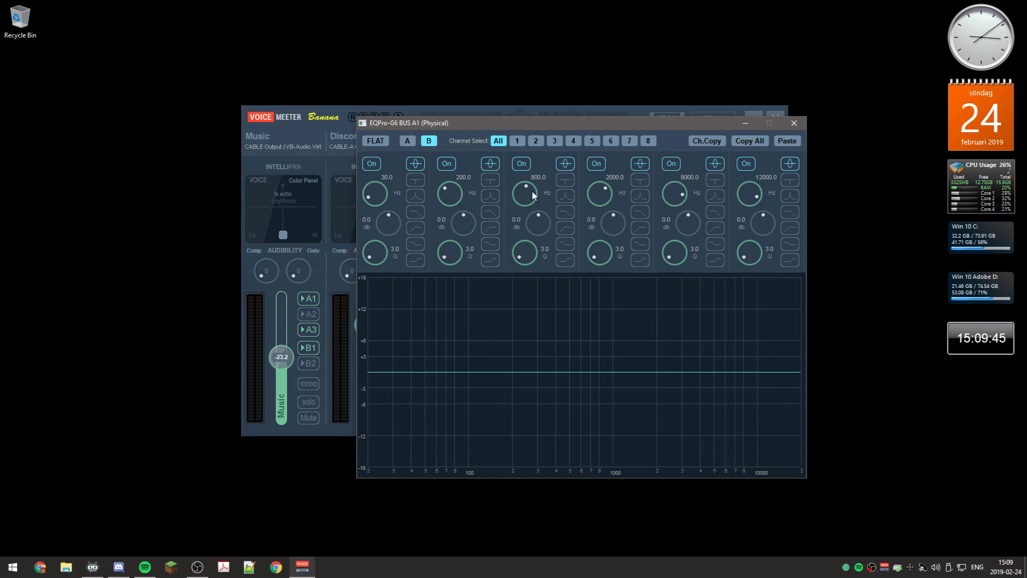
pyautogui.click(409, 141)
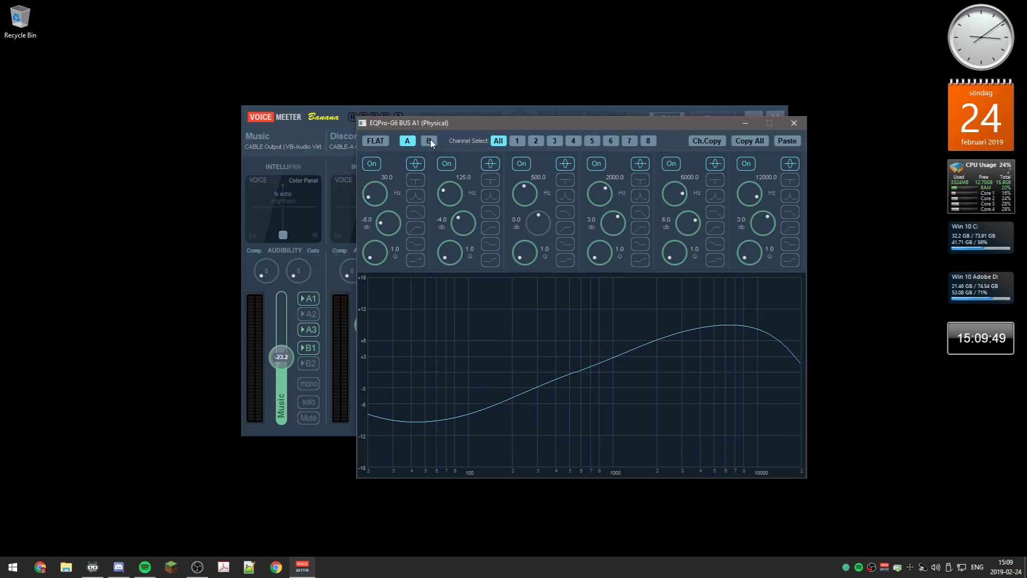
# In preset B of the A1 equalizer, set the second band's frequency to 125 Hz and the third band's to 500 Hz.
pyautogui.click(428, 140)
pyautogui.rightClick(453, 193)
pyautogui.write('125')
pyautogui.press('Return')
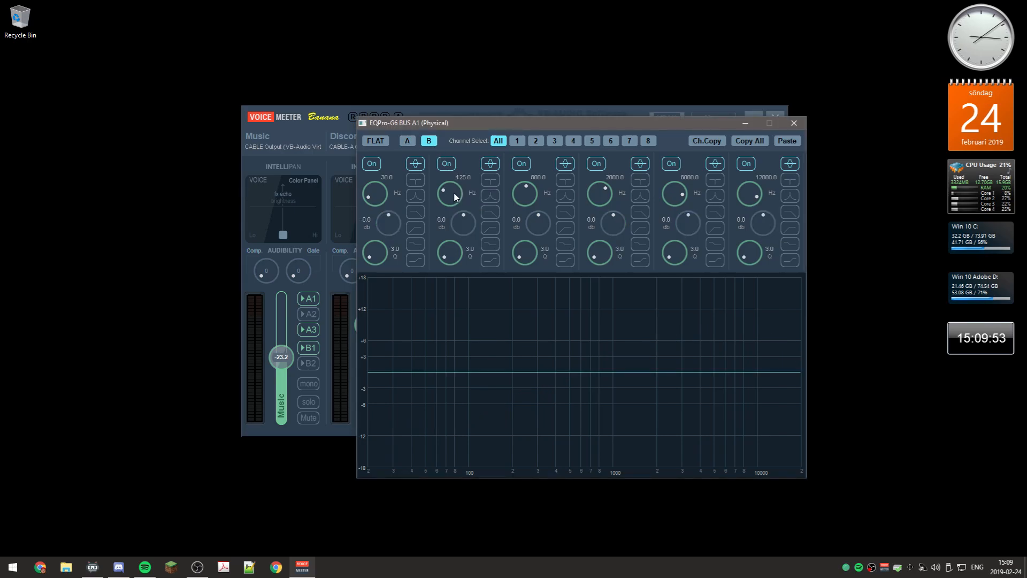
pyautogui.rightClick(531, 200)
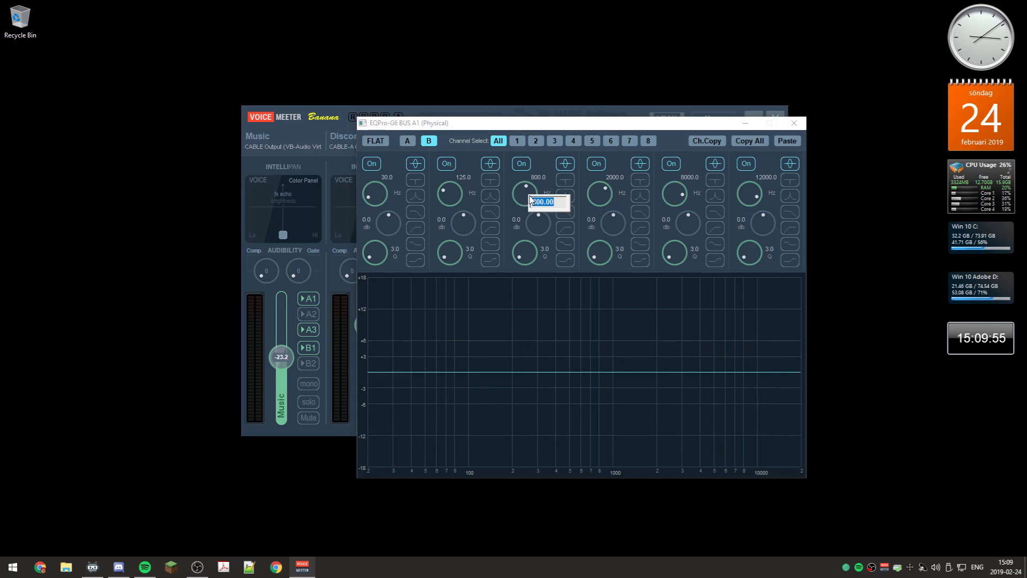
pyautogui.write('500')
pyautogui.press('Return')
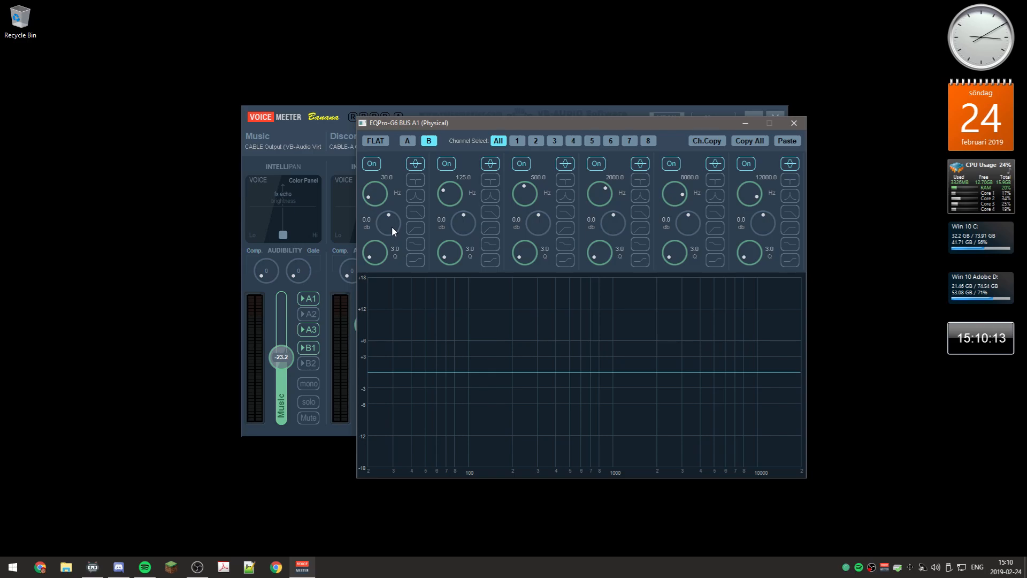
# Set the first band's gain in preset B to 5 dB, and close the A1 equalizer with preset A active again.
pyautogui.moveTo(392, 227); pyautogui.dragTo(394, 196)
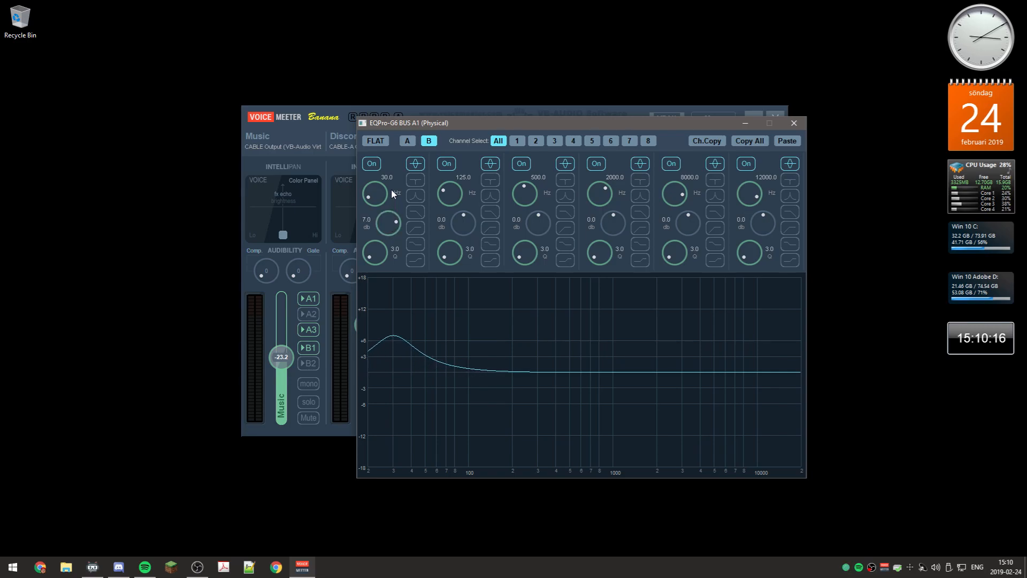
pyautogui.doubleClick(390, 231)
pyautogui.write('5')
pyautogui.press('Return')
pyautogui.click(422, 141)
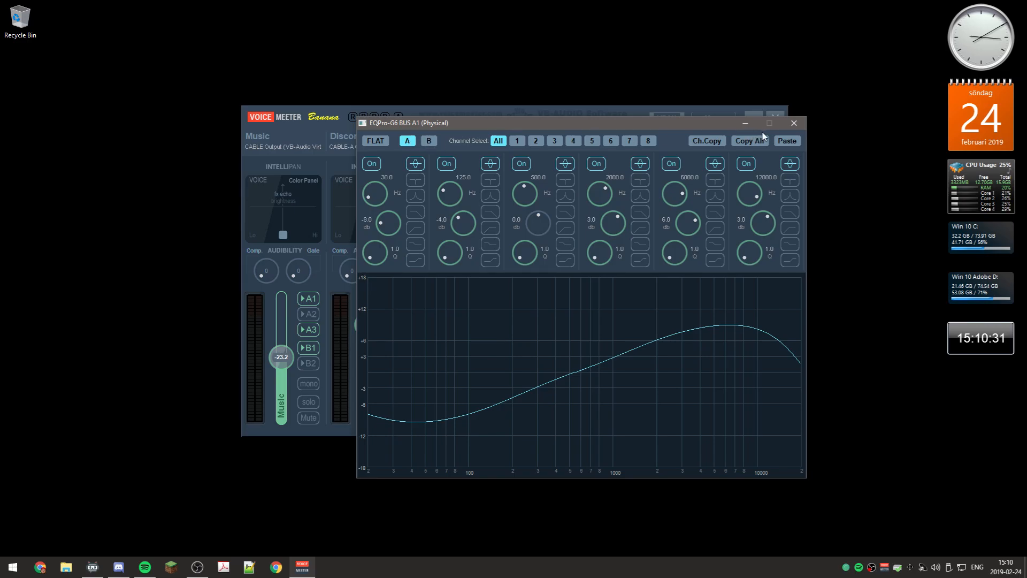
pyautogui.click(799, 125)
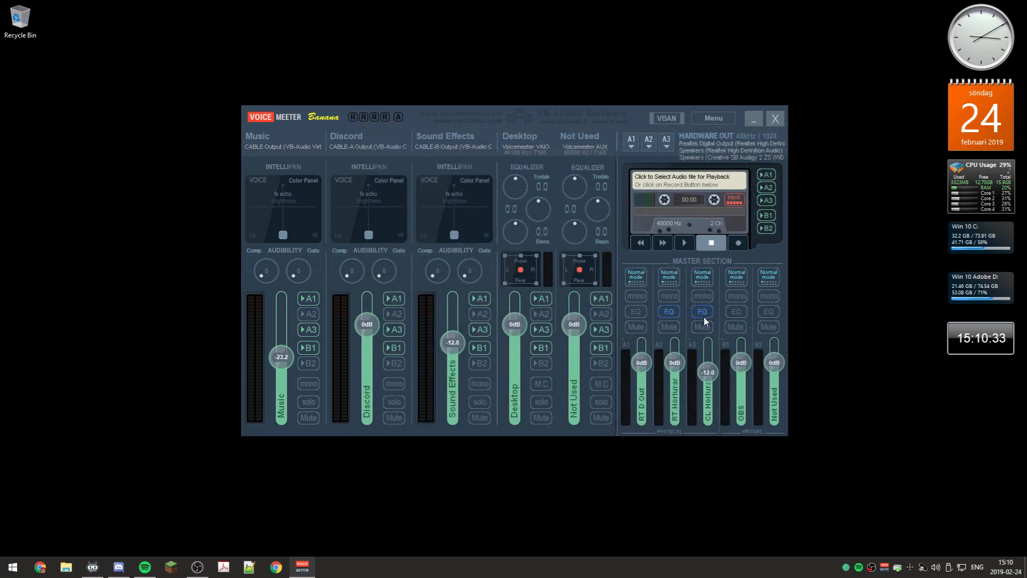
# Open the equalizer for hardware output A3 and place its window over the mixer.
pyautogui.rightClick(643, 311)
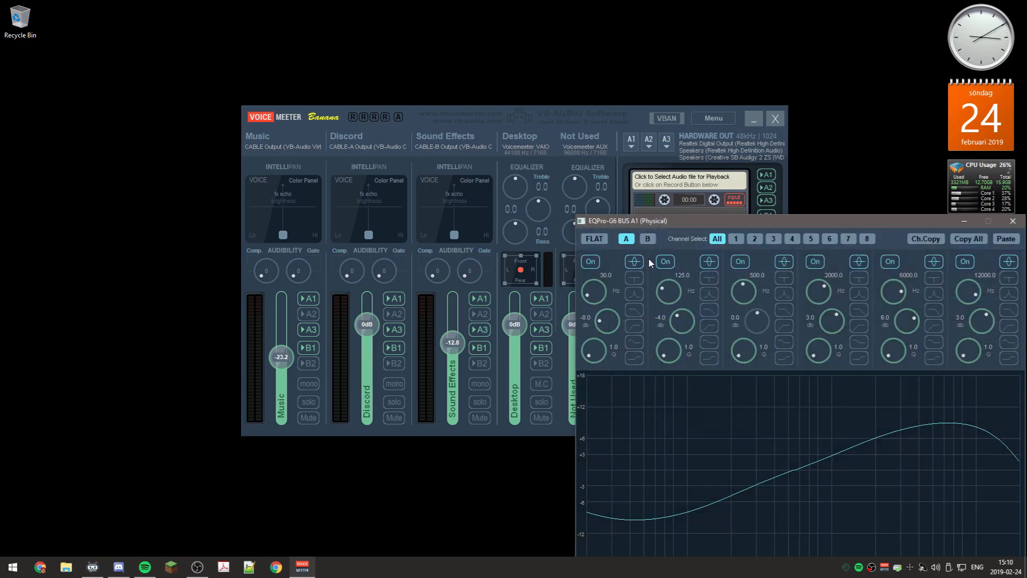
pyautogui.click(1013, 221)
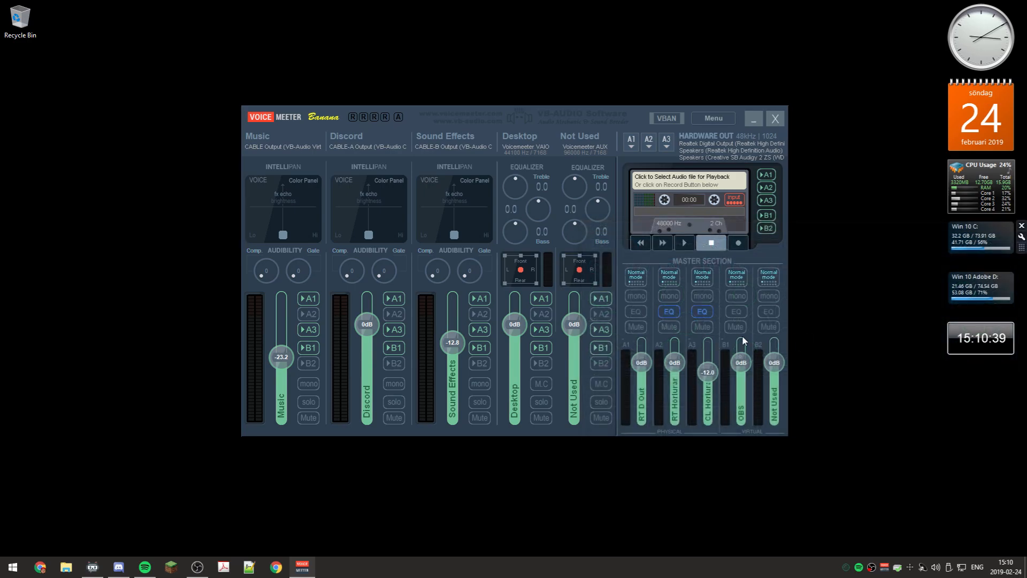
pyautogui.rightClick(702, 310)
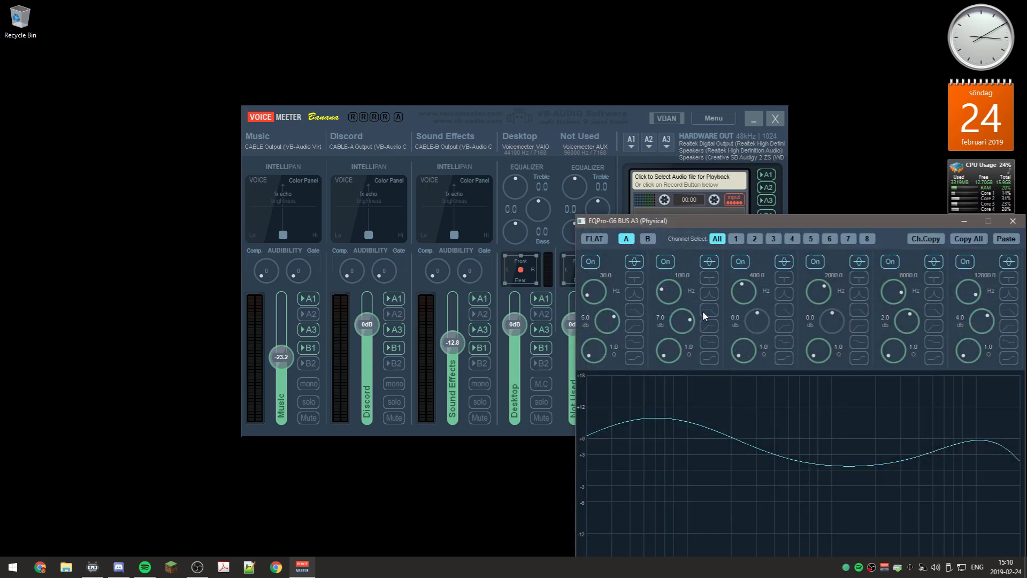
pyautogui.moveTo(664, 221); pyautogui.dragTo(419, 76)
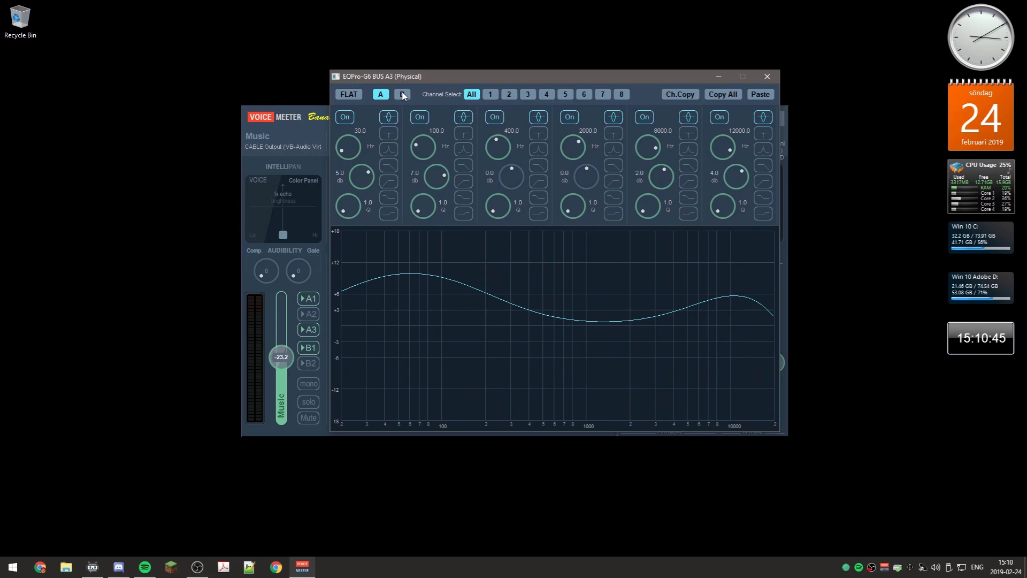
# In preset B of the A3 equalizer, set the first three band frequencies to 30, 100 and 400 Hz.
pyautogui.click(403, 96)
pyautogui.doubleClick(351, 150)
pyautogui.write('30')
pyautogui.press('Return')
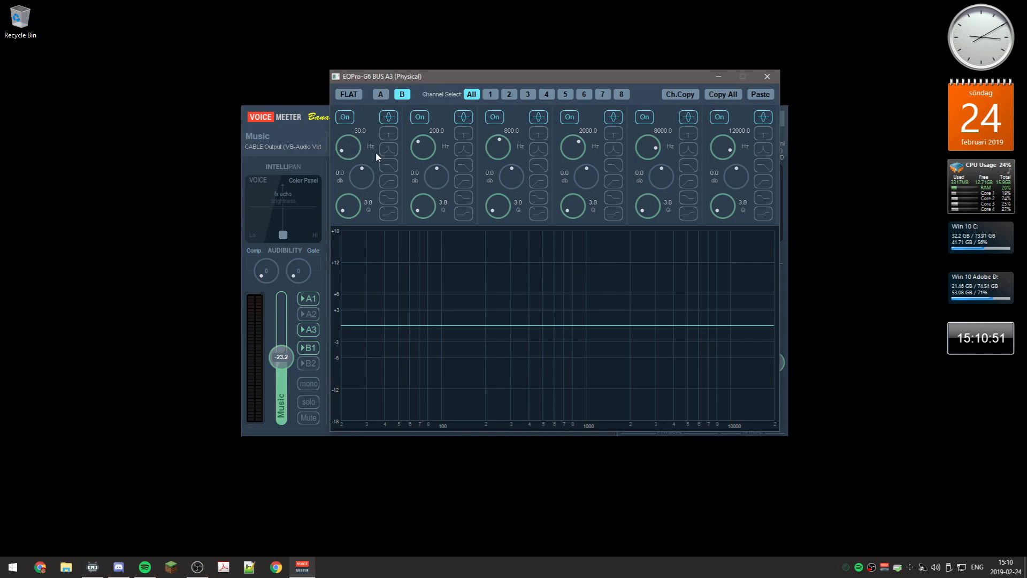
pyautogui.doubleClick(436, 153)
pyautogui.write('100')
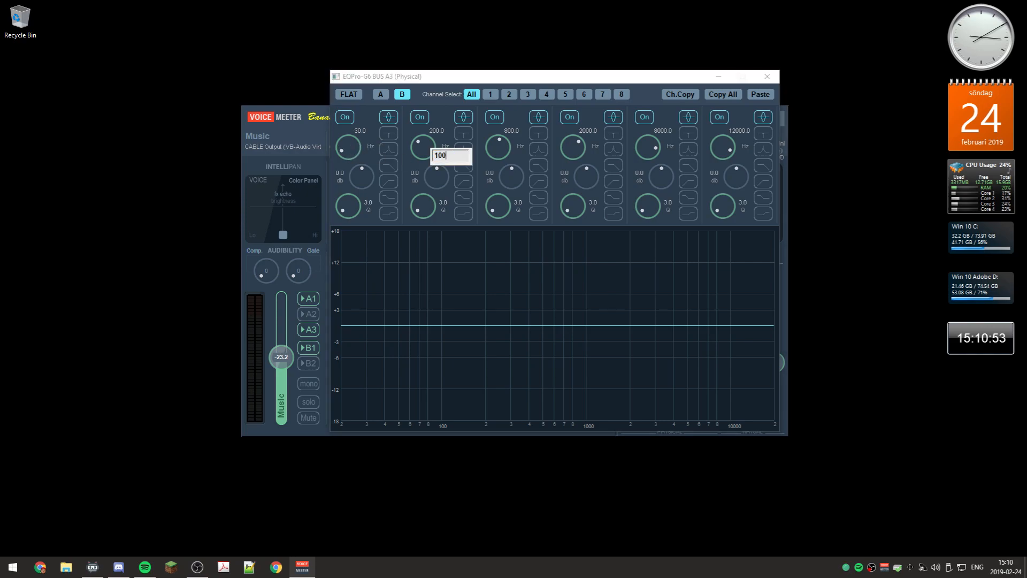
pyautogui.press('Return')
pyautogui.doubleClick(508, 153)
pyautogui.write('400')
pyautogui.press('Return')
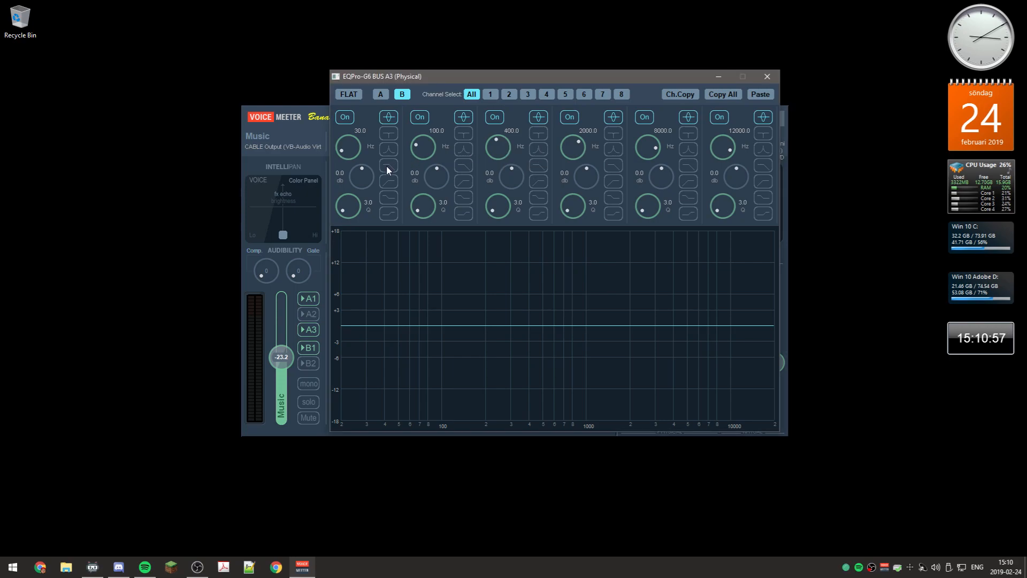
# Copy preset A's low-band gains into preset B: 5 dB for the first band and 7 dB for the second.
pyautogui.doubleClick(362, 180)
pyautogui.write('5')
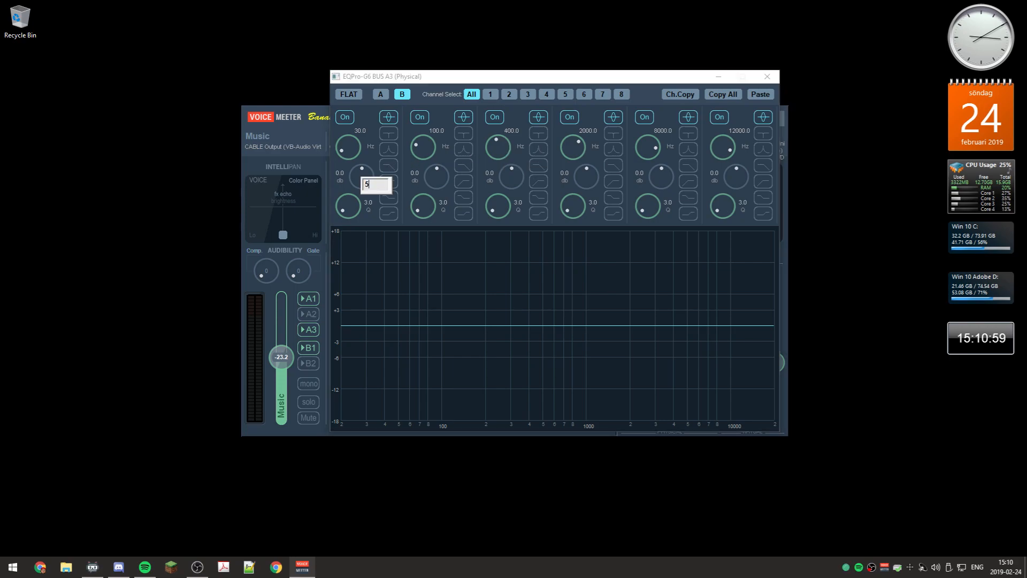
pyautogui.press('Return')
pyautogui.click(381, 95)
pyautogui.click(404, 95)
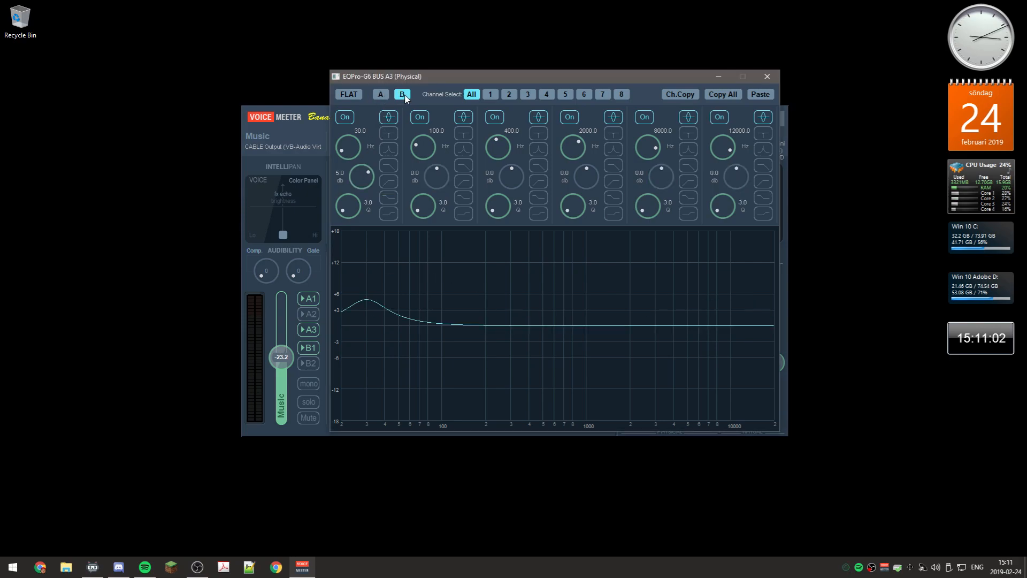
pyautogui.doubleClick(435, 180)
pyautogui.write('7')
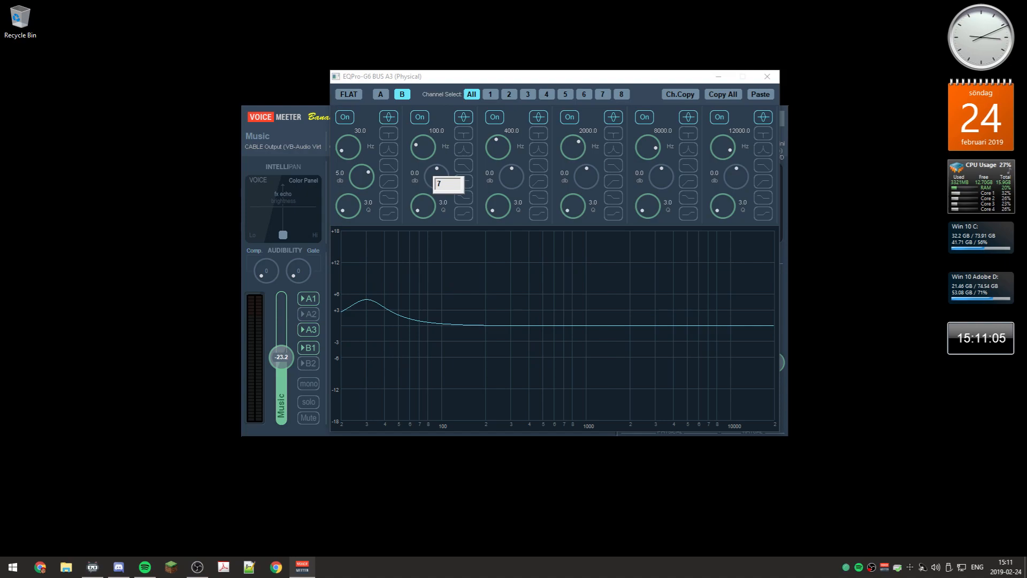
pyautogui.press('Return')
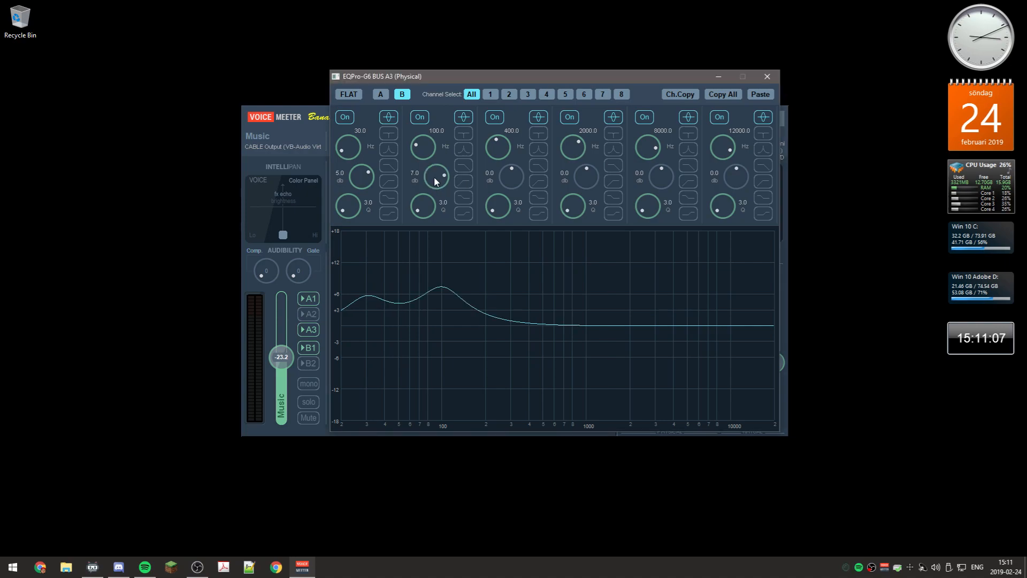
# Check preset A's upper-band gains and set preset B's fifth band to 2 dB and sixth band to 4 dB.
pyautogui.click(402, 95)
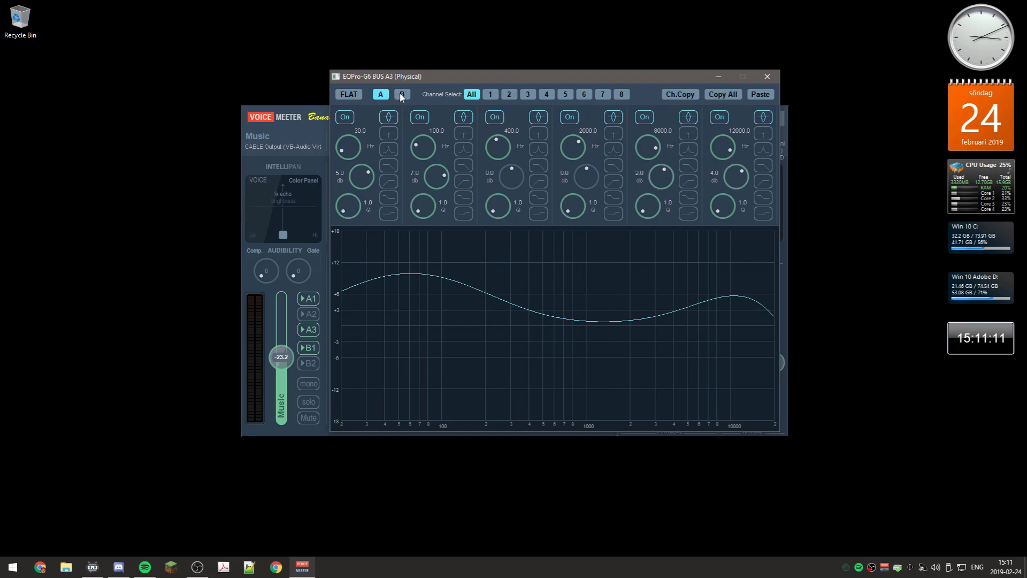
pyautogui.click(402, 95)
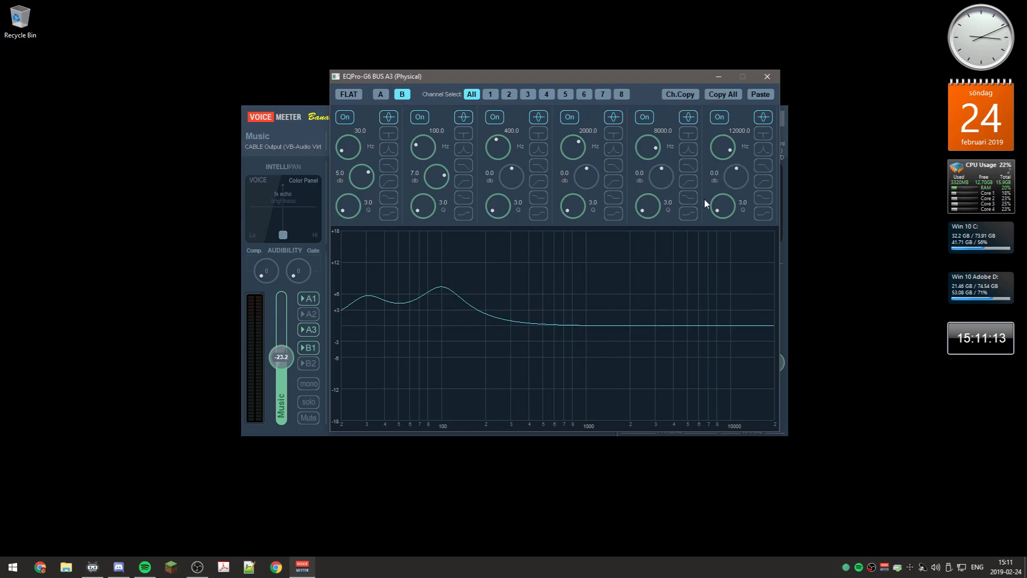
pyautogui.doubleClick(665, 182)
pyautogui.write('2')
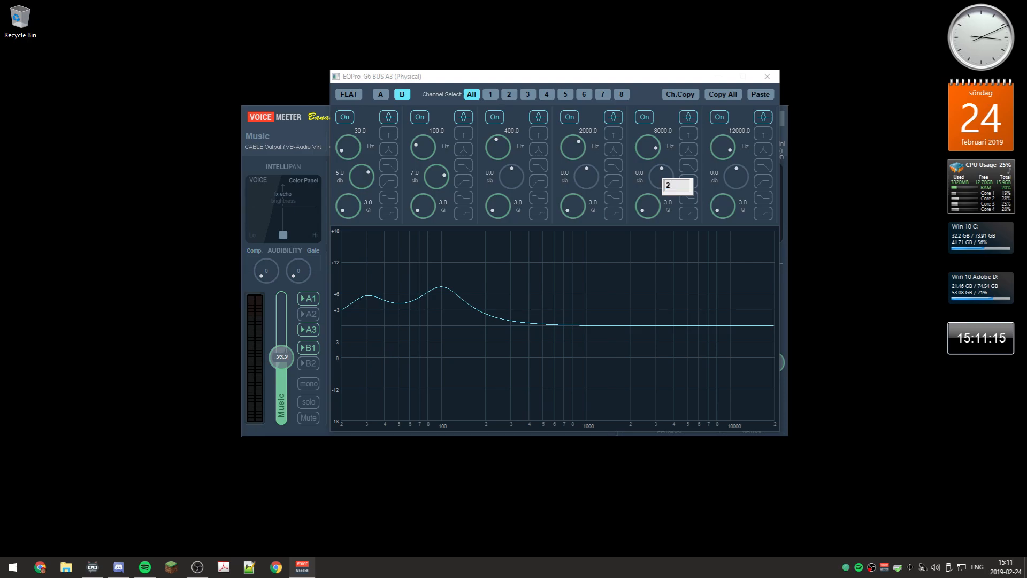
pyautogui.press('Return')
pyautogui.doubleClick(737, 181)
pyautogui.write('4')
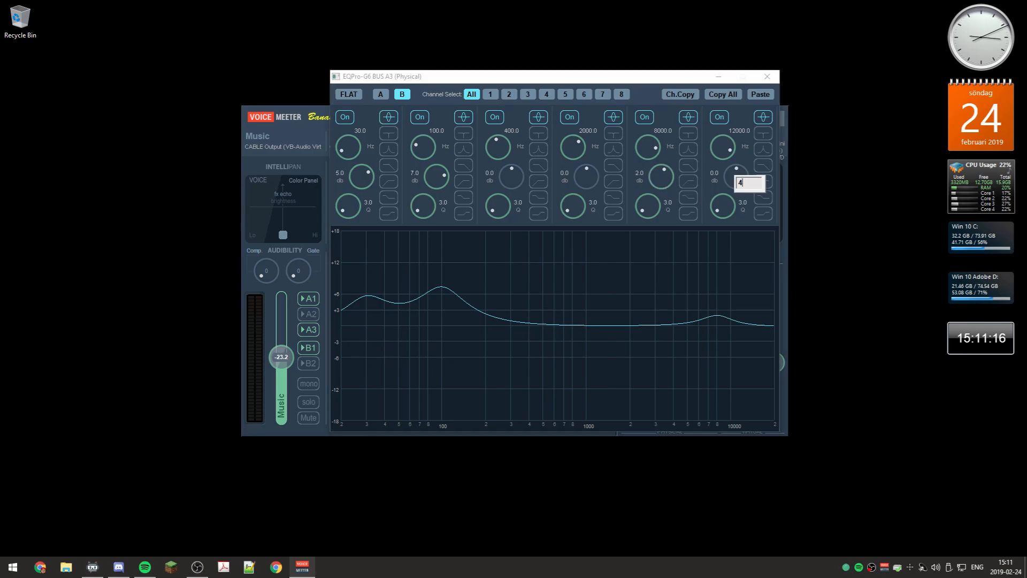
pyautogui.press('Return')
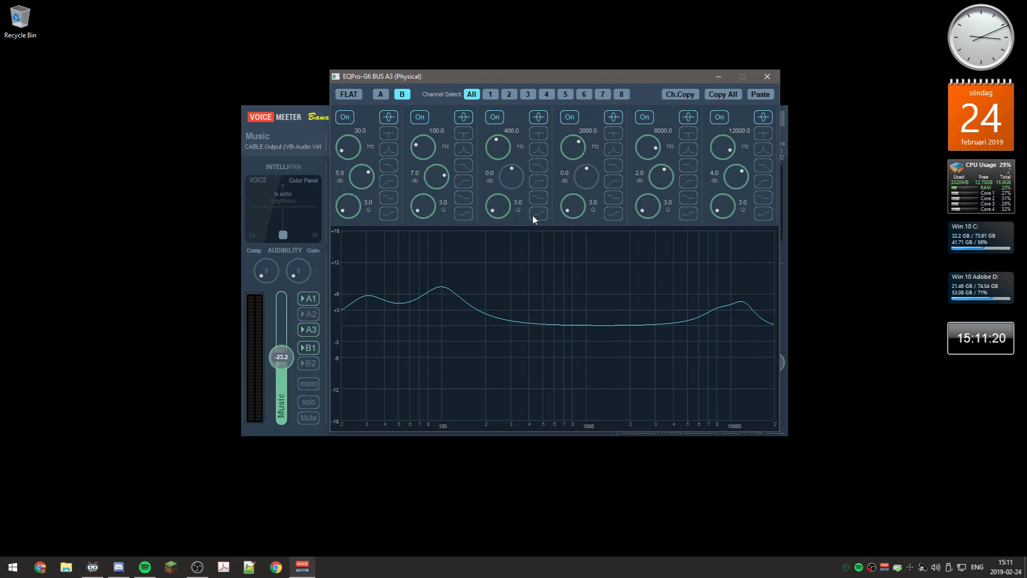
# Set the Q value of all six bands in preset B of the A3 equalizer to 1.
pyautogui.doubleClick(349, 204)
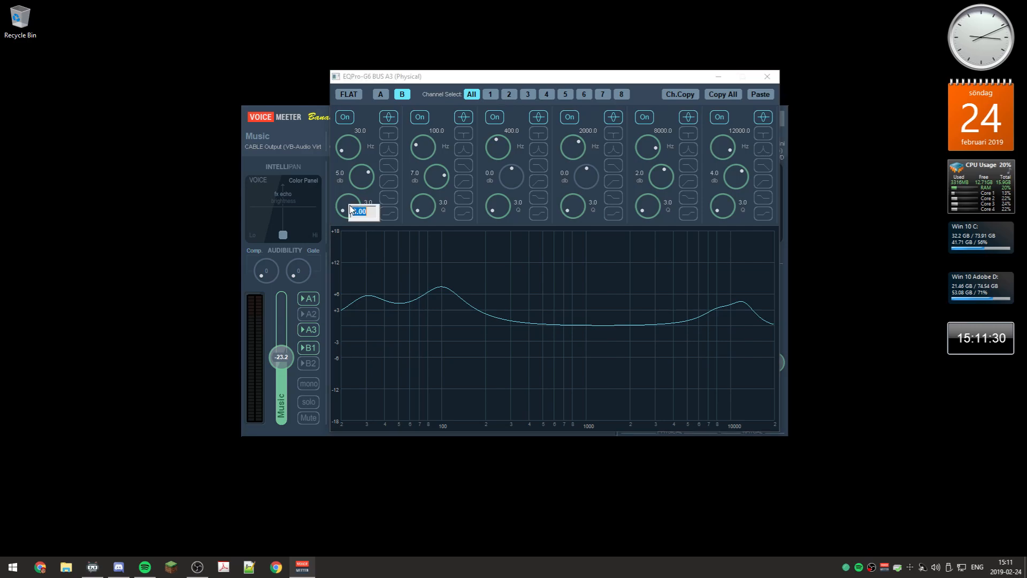
pyautogui.write('1')
pyautogui.press('Return')
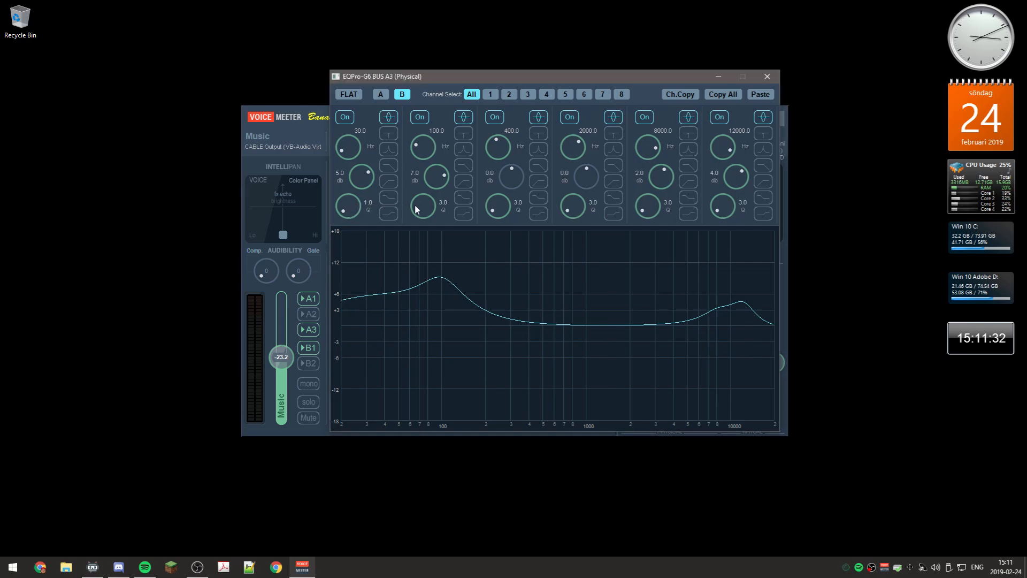
pyautogui.doubleClick(428, 210)
pyautogui.write('1')
pyautogui.press('Return')
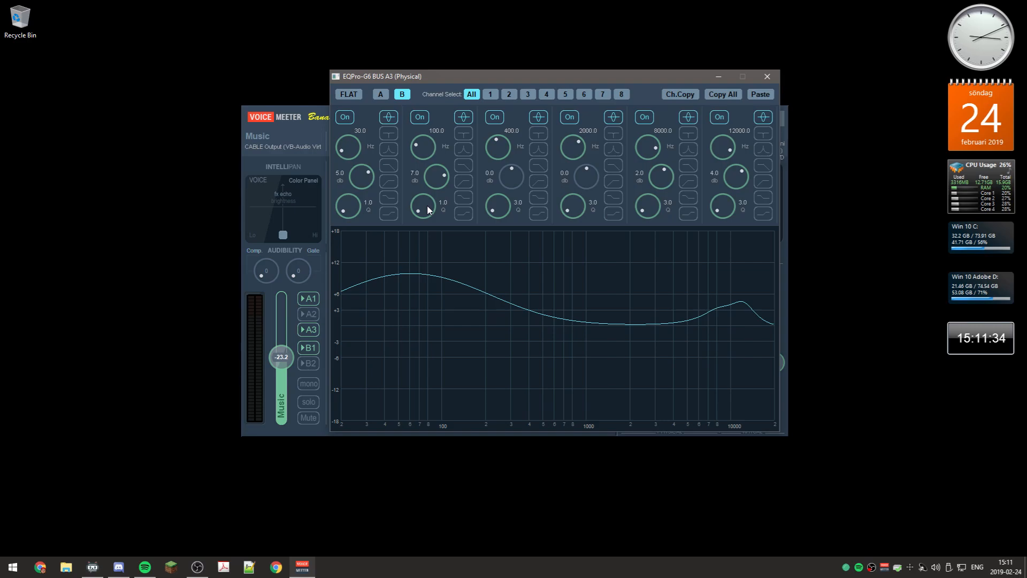
pyautogui.doubleClick(496, 206)
pyautogui.write('1')
pyautogui.press('Return')
pyautogui.doubleClick(571, 209)
pyautogui.write('1')
pyautogui.press('Return')
pyautogui.doubleClick(647, 207)
pyautogui.write('1')
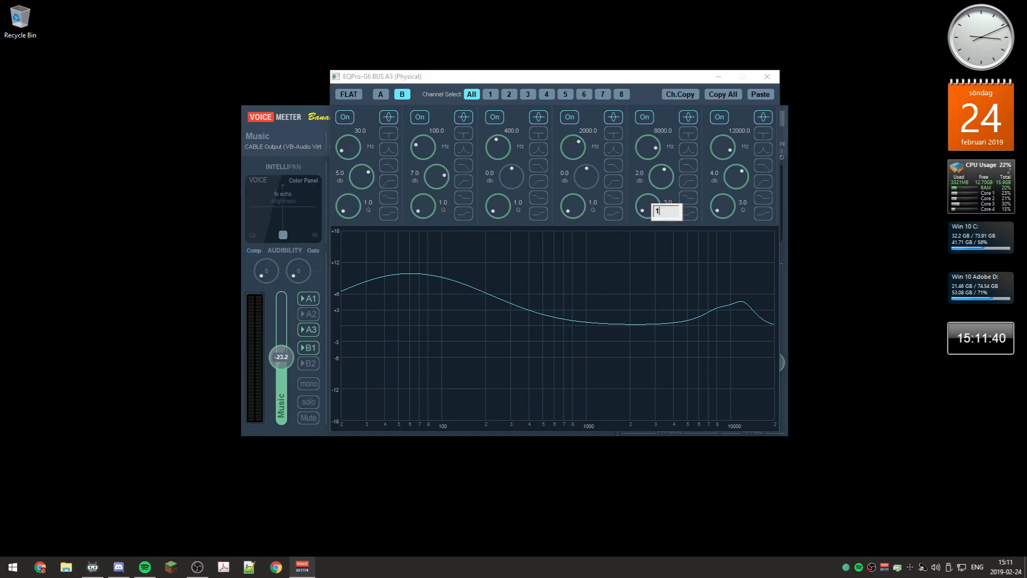
pyautogui.press('Return')
pyautogui.doubleClick(725, 207)
pyautogui.write('1')
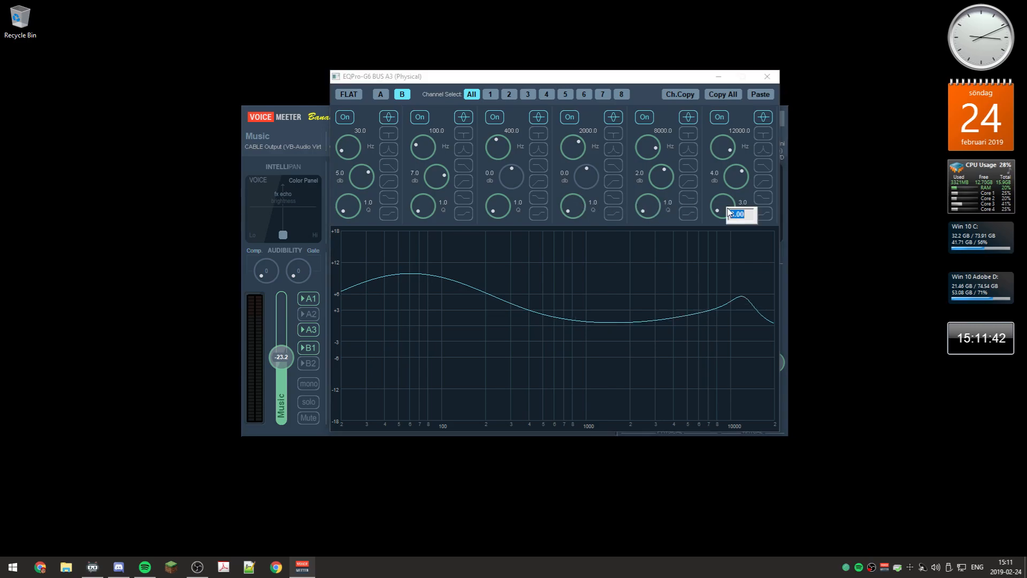
pyautogui.press('Return')
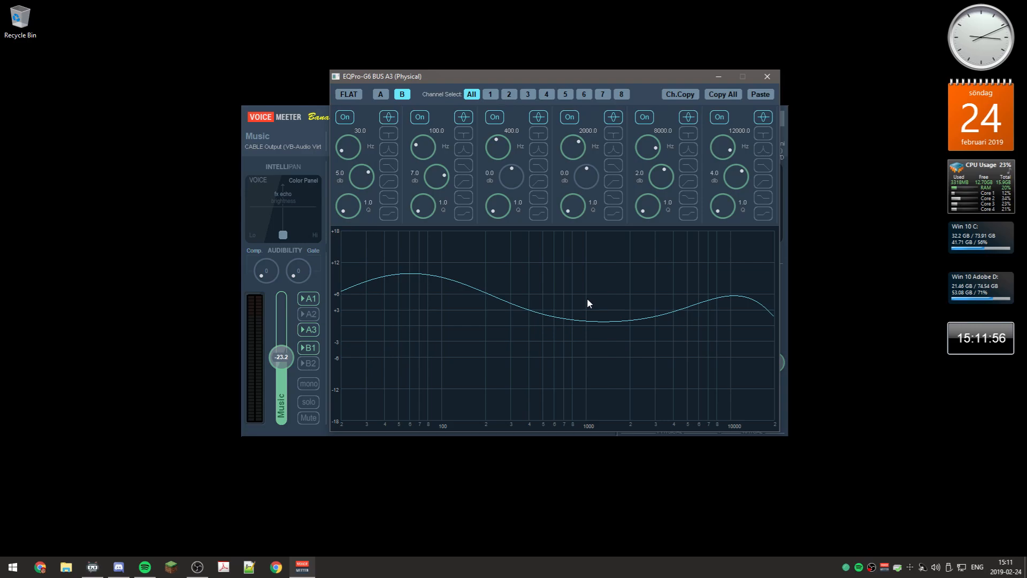
# Switch the A3 equalizer back to preset A and close its window.
pyautogui.click(381, 96)
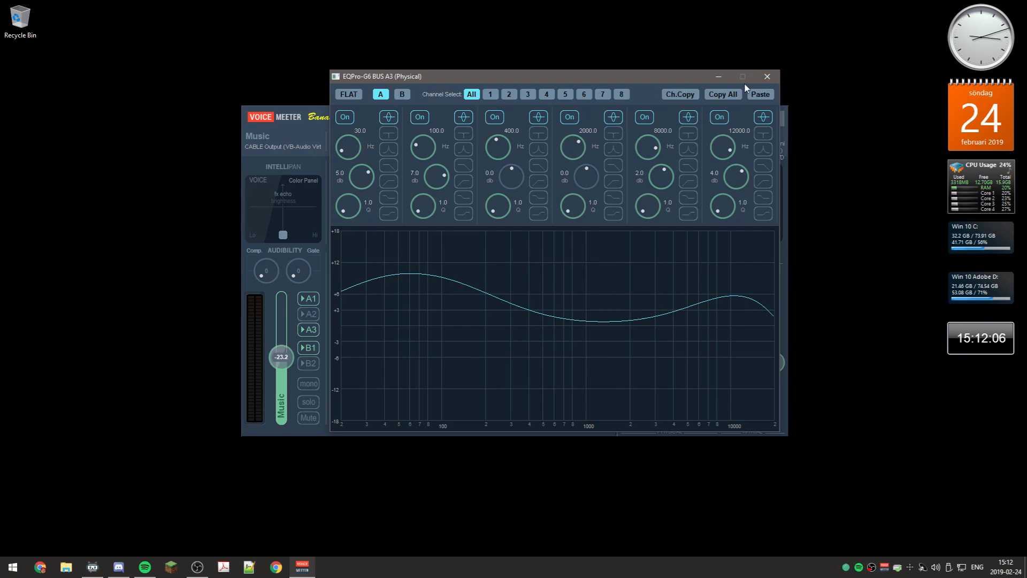
pyautogui.click(766, 77)
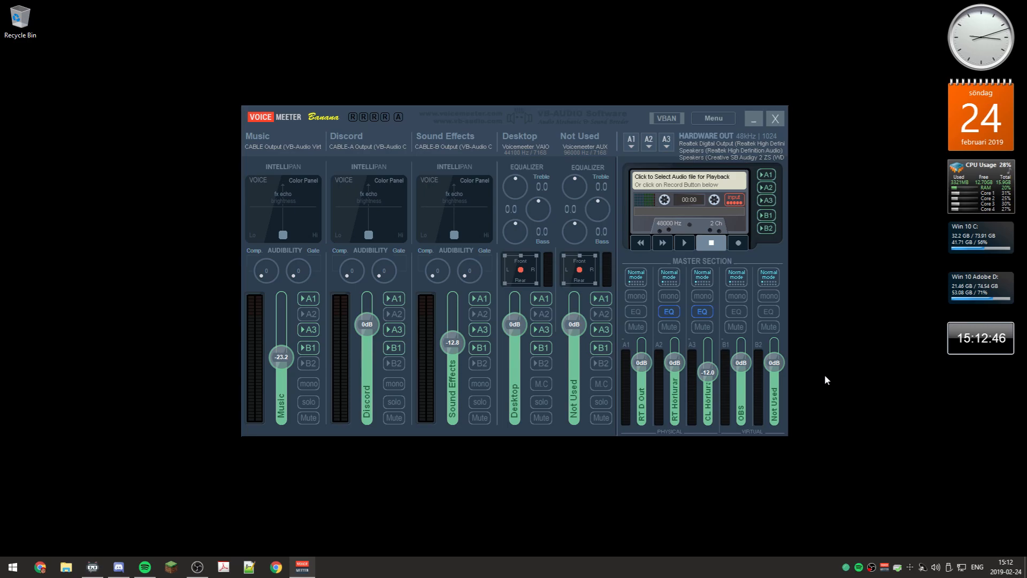
# Bring up the Discord window and close it to return to the mixer.
pyautogui.click(119, 566)
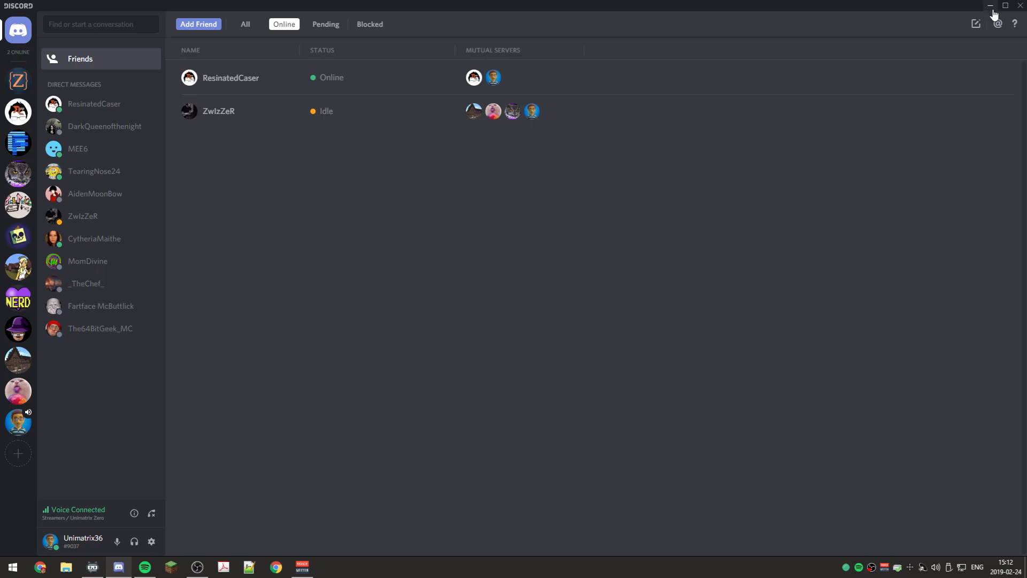
pyautogui.click(1019, 6)
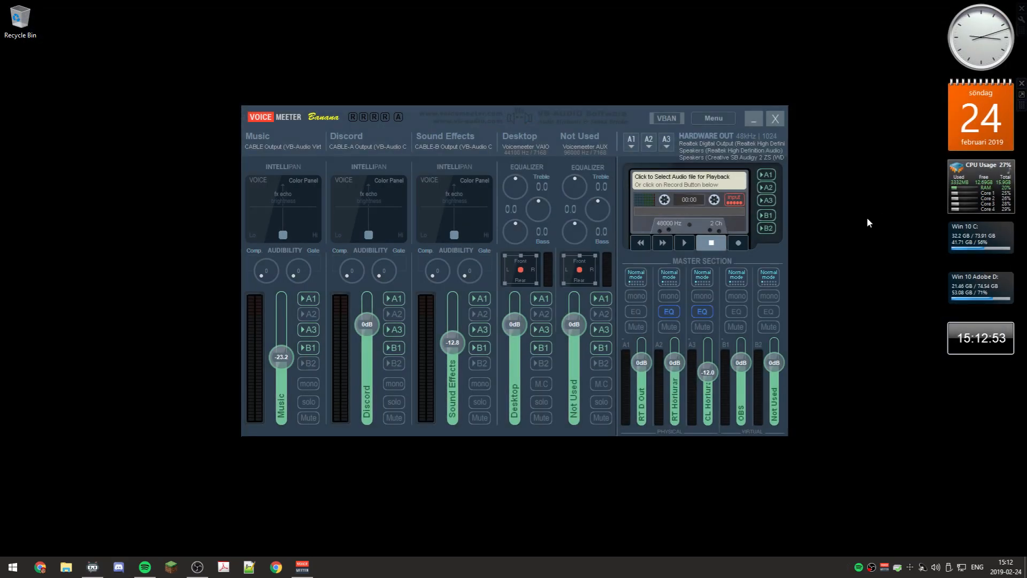